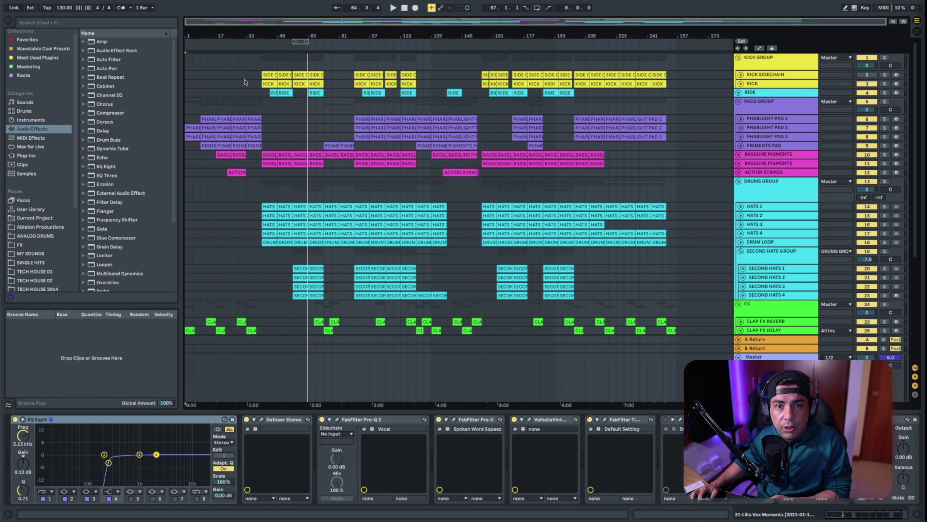
# Play the full arrangement from bar 25 to preview the track, and stop playback after the kick section has started.
pyautogui.click(233, 111)
pyautogui.press('space')
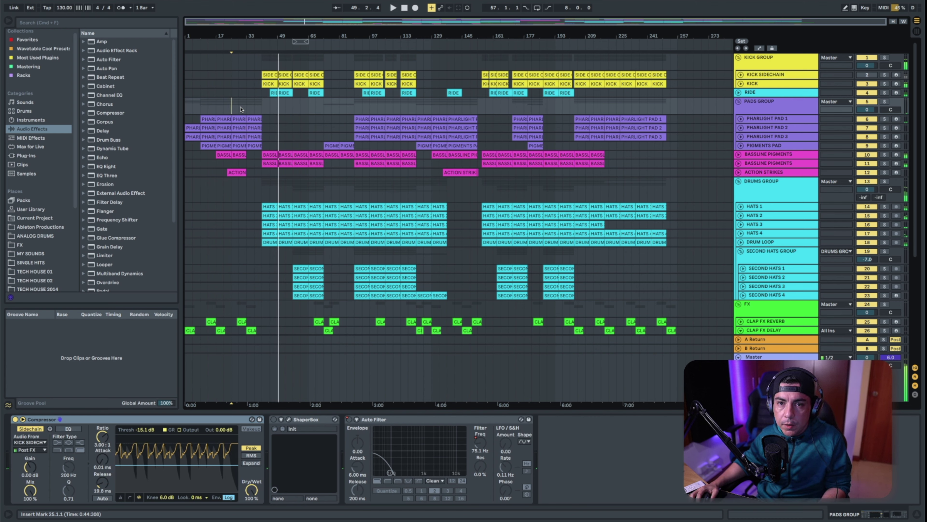
pyautogui.press('space')
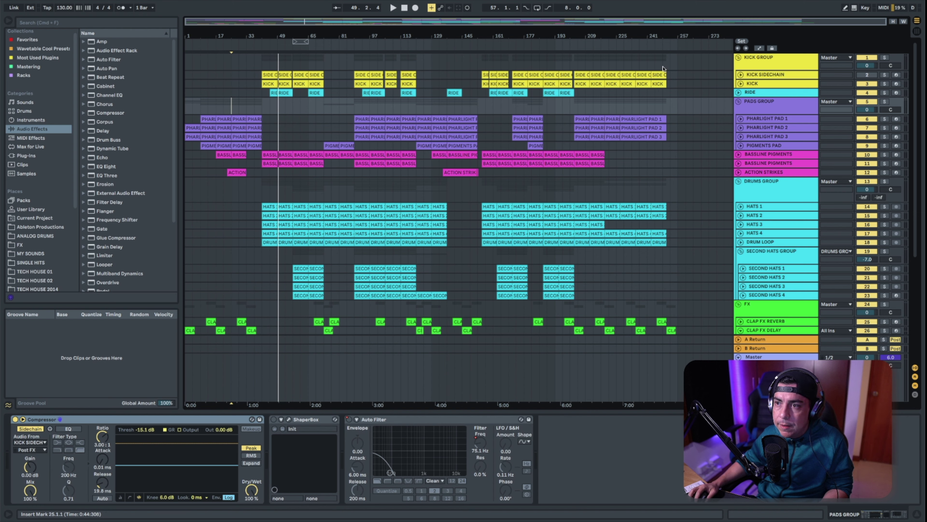
# Show the devices of the KICK SIDECHAIN track and unfold the track in the arrangement.
pyautogui.click(764, 75)
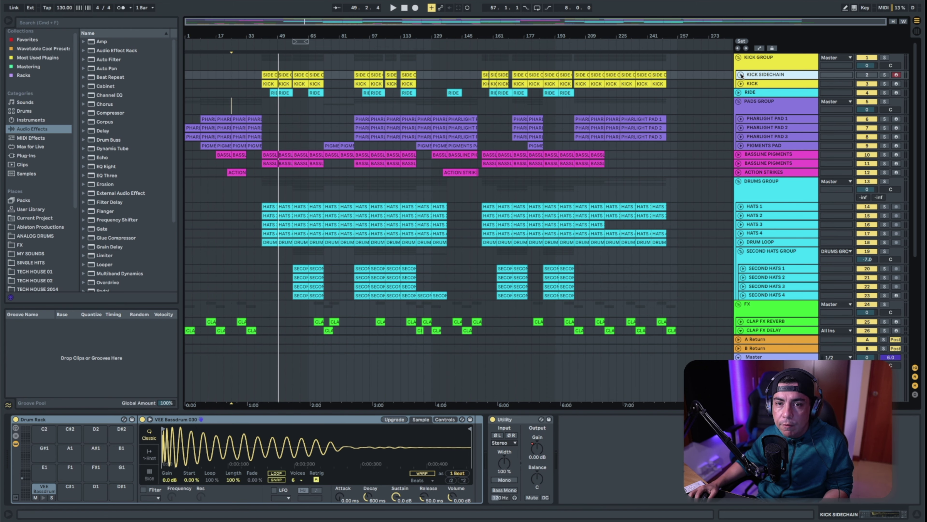
pyautogui.click(740, 75)
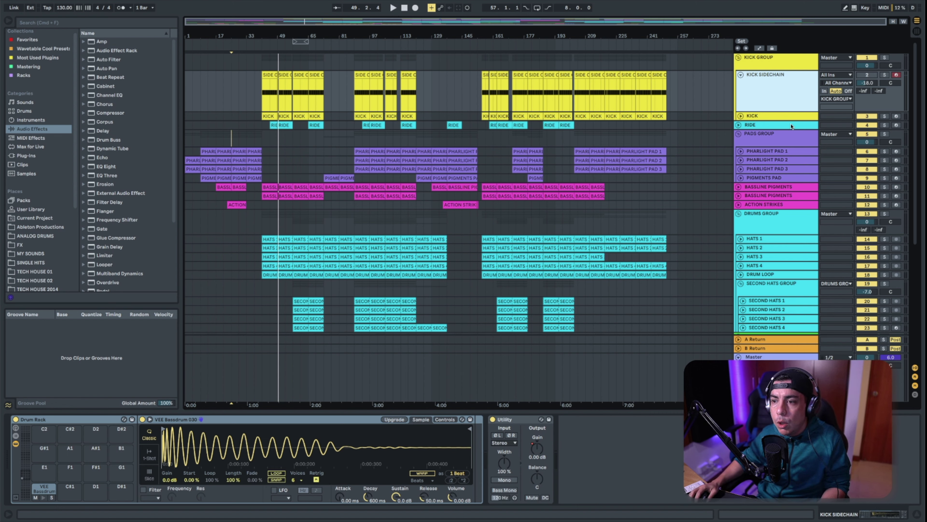
# Solo the upper BASSLINE PIGMENTS track and play it from bar 41 to hear its sidechain compression.
pyautogui.click(781, 190)
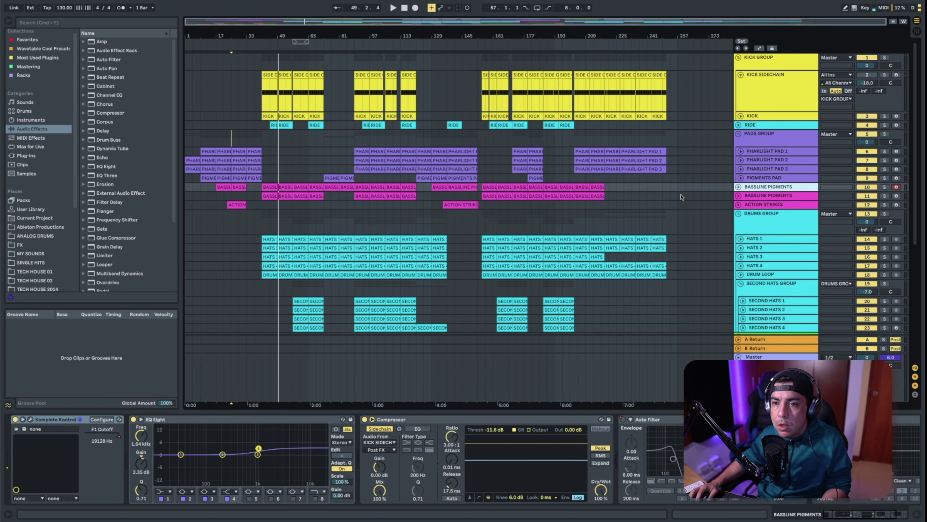
pyautogui.click(267, 187)
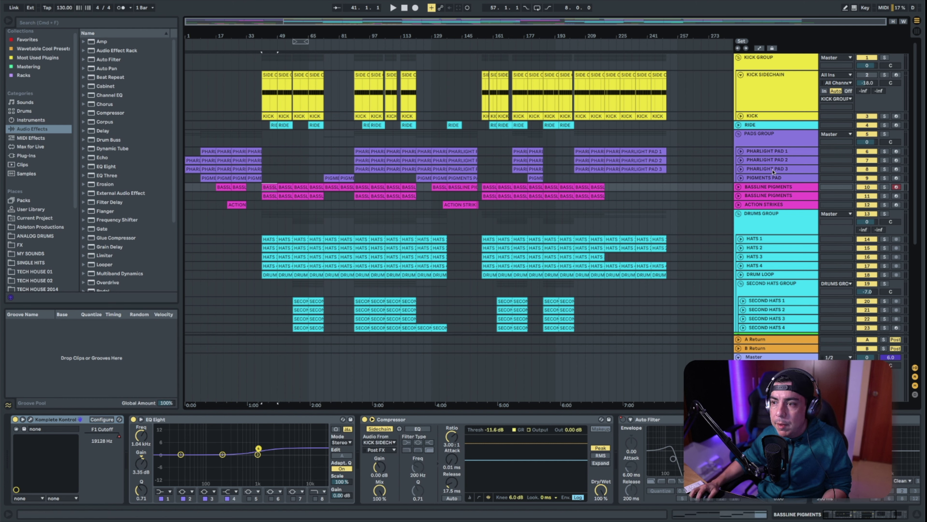
pyautogui.click(884, 187)
pyautogui.click(783, 189)
pyautogui.press('space')
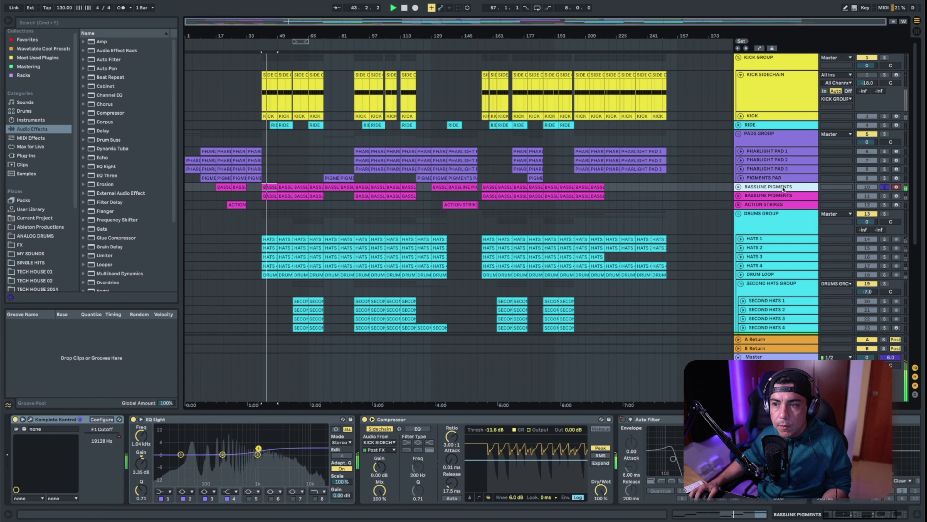
pyautogui.press('space')
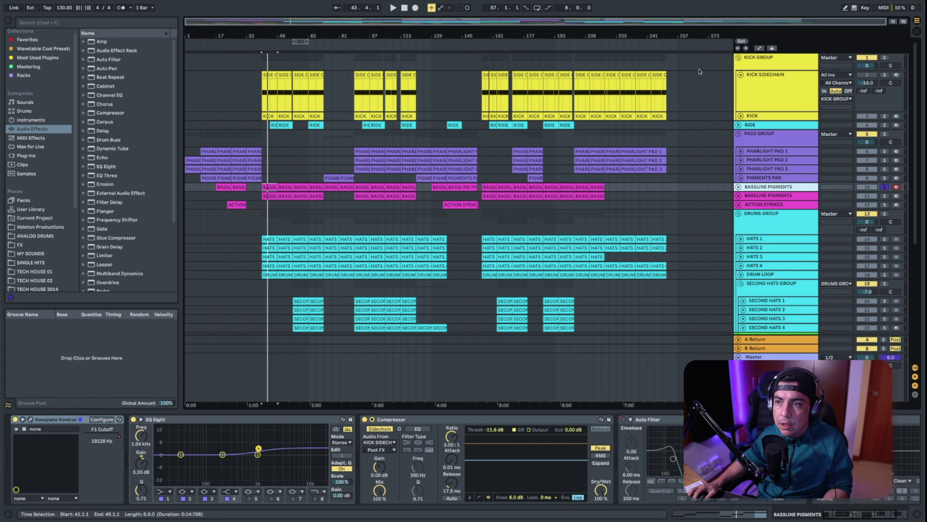
# Unfold the KICK track, solo it, and play its clip from bar 41.
pyautogui.click(431, 76)
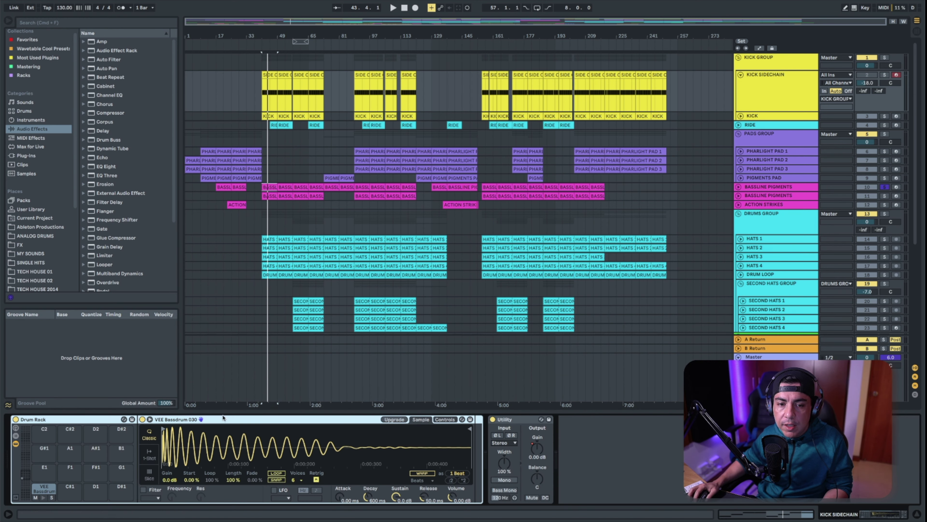
pyautogui.click(741, 116)
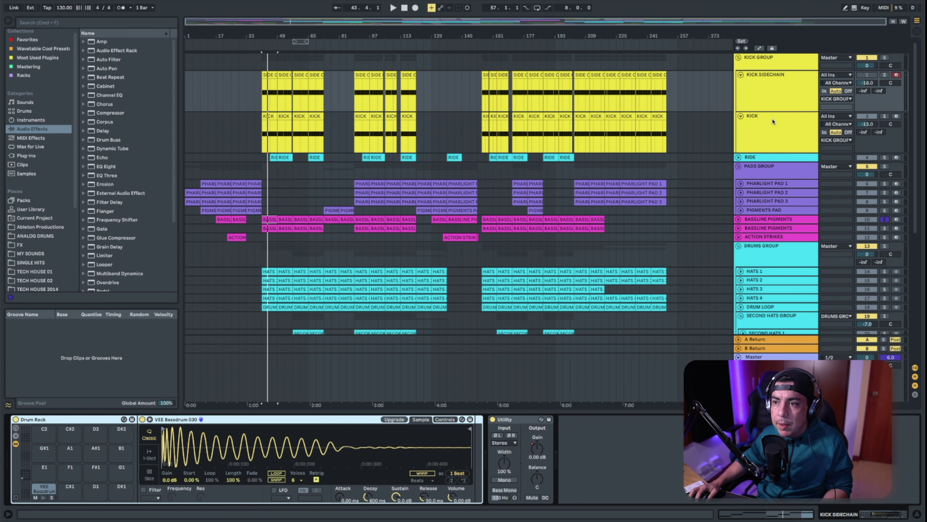
pyautogui.click(271, 115)
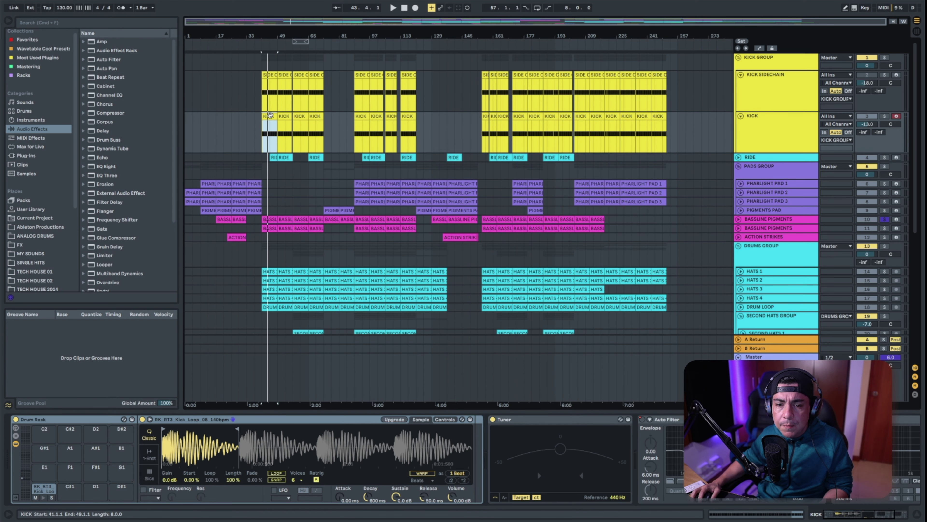
pyautogui.click(884, 115)
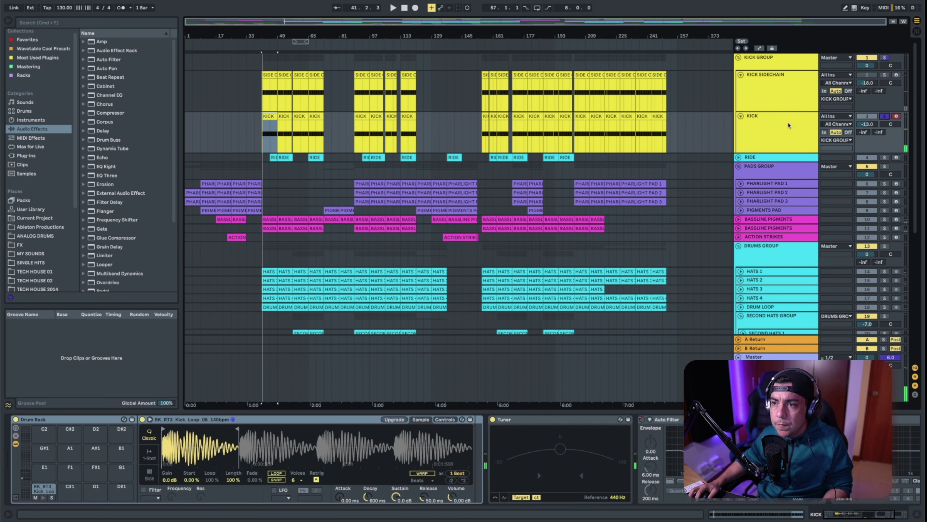
pyautogui.click(756, 119)
pyautogui.press('space')
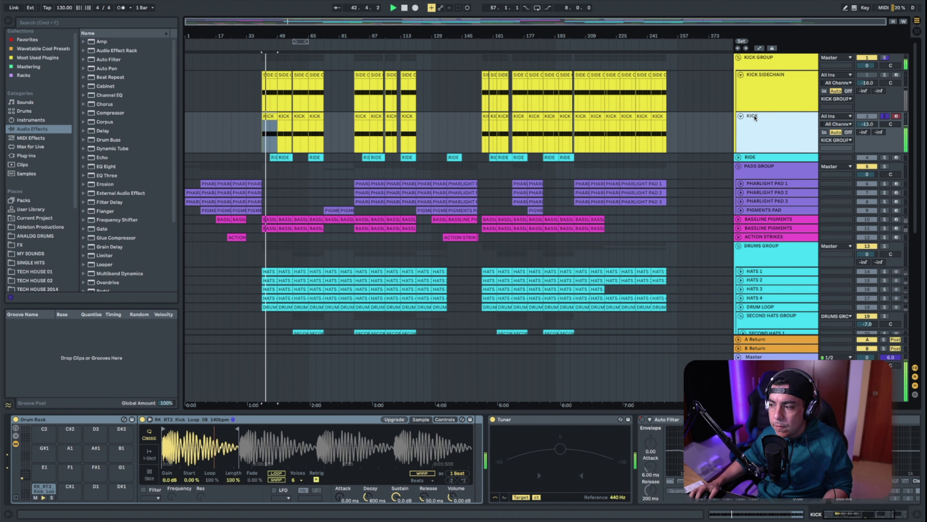
pyautogui.press('space')
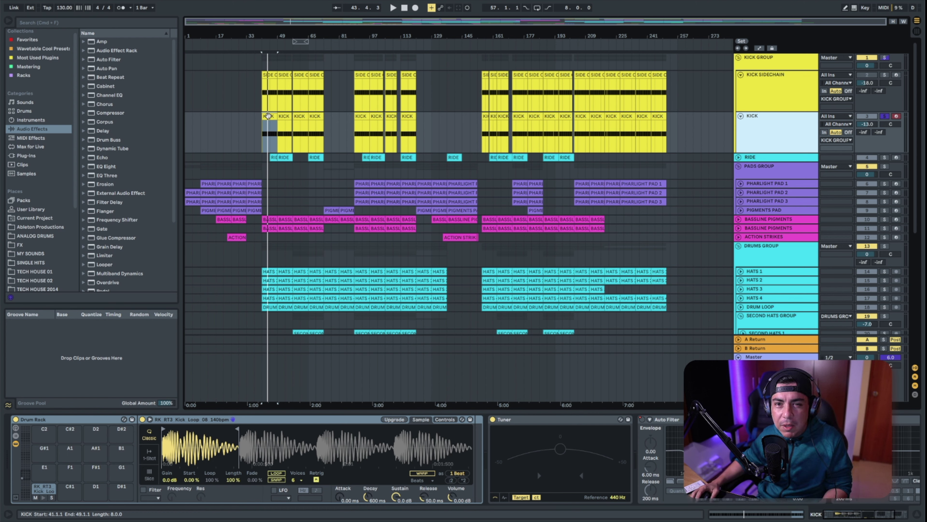
pyautogui.press('space')
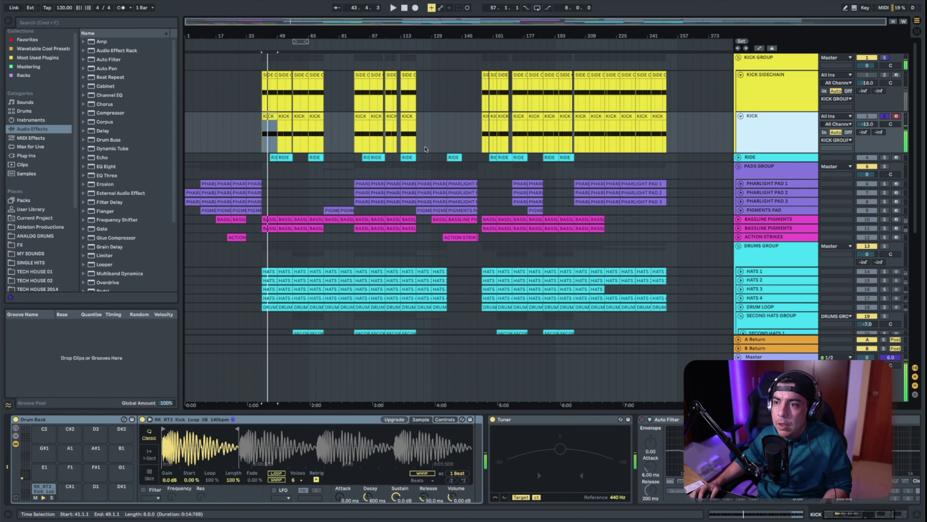
# Unfold the RIDE track, solo it, and play its first clip from bar 45.
pyautogui.click(777, 158)
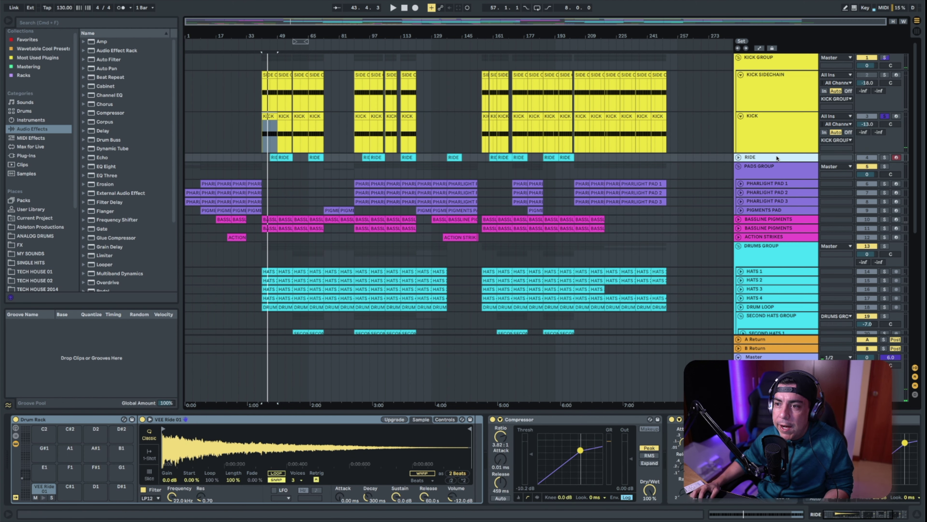
pyautogui.click(738, 157)
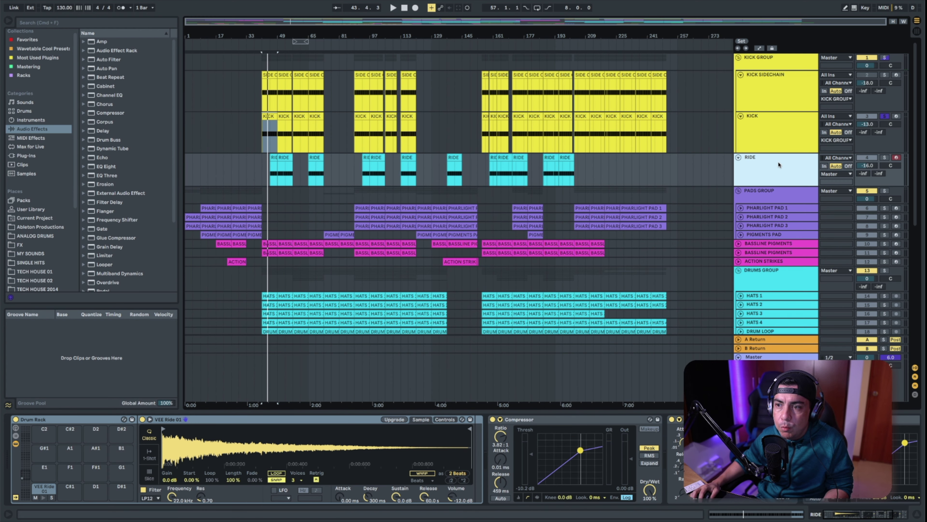
pyautogui.click(274, 157)
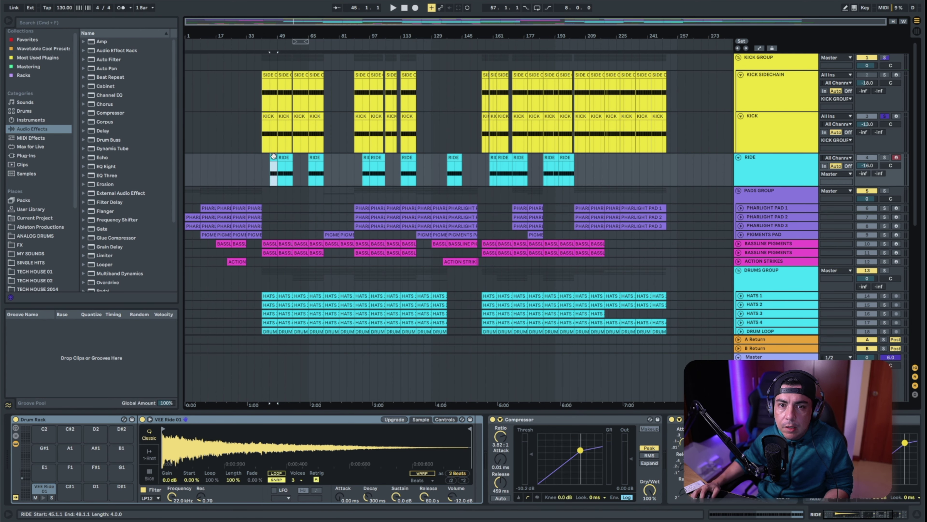
pyautogui.press('space')
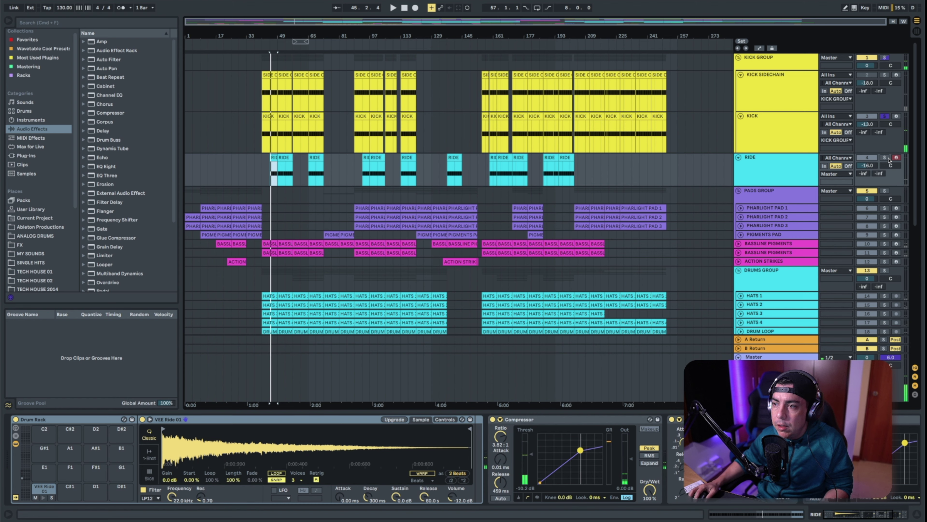
pyautogui.click(770, 162)
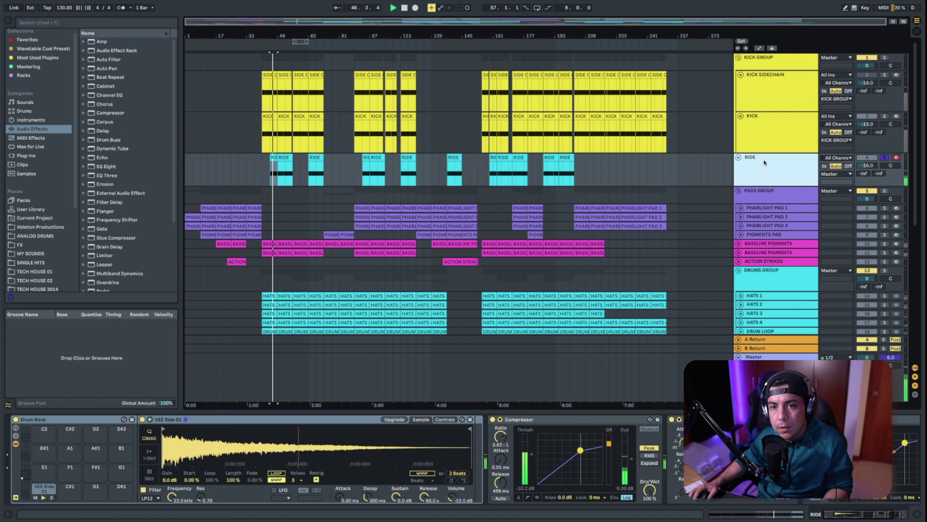
pyautogui.press('space')
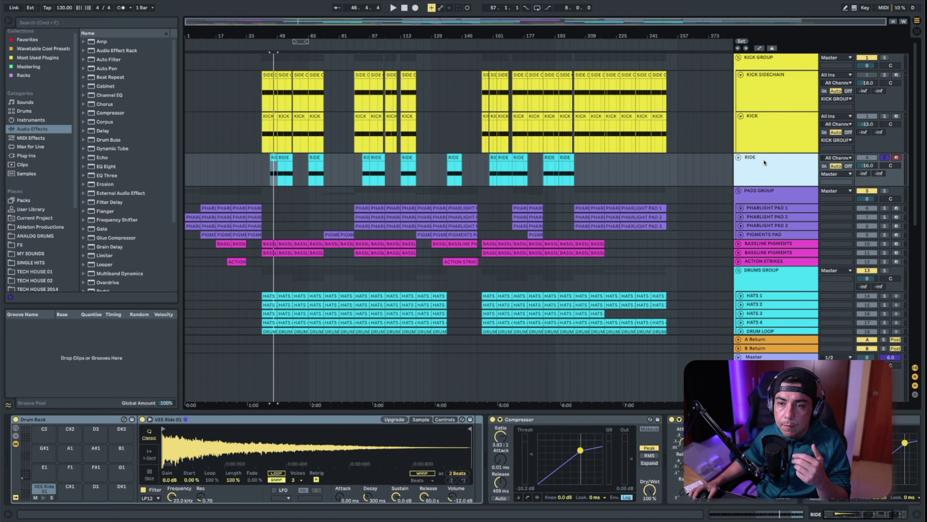
# Unfold the PHARLIGHT PAD 1 track, open its Komplete Kontrol instrument, and move the plug-in window clear of the pad clips.
pyautogui.click(781, 195)
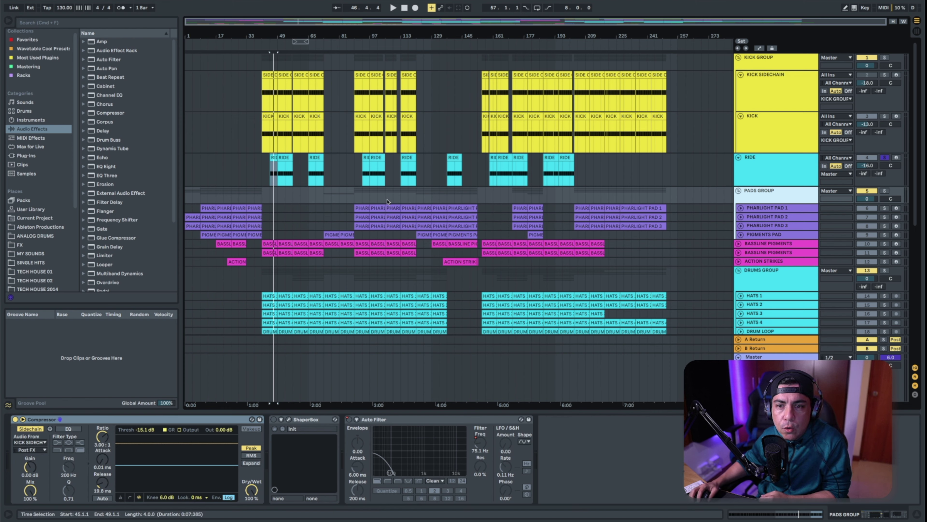
pyautogui.click(740, 208)
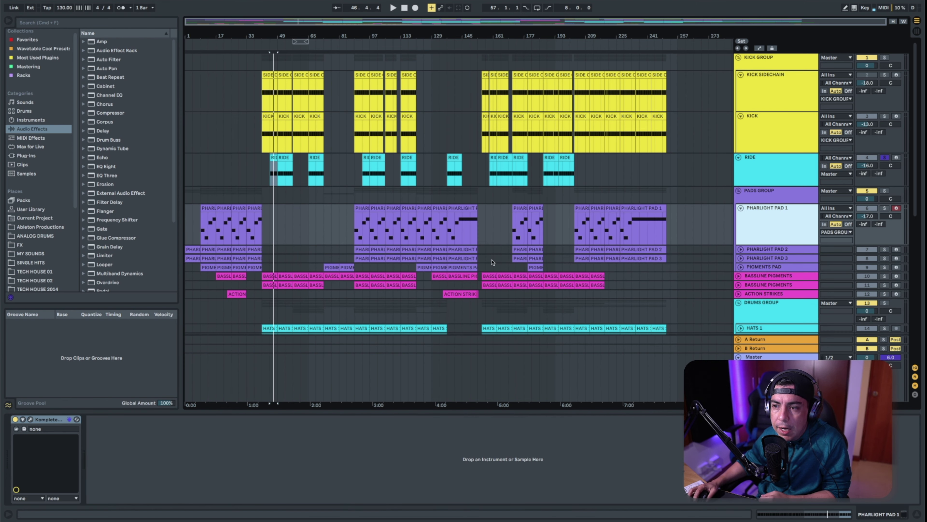
pyautogui.click(30, 419)
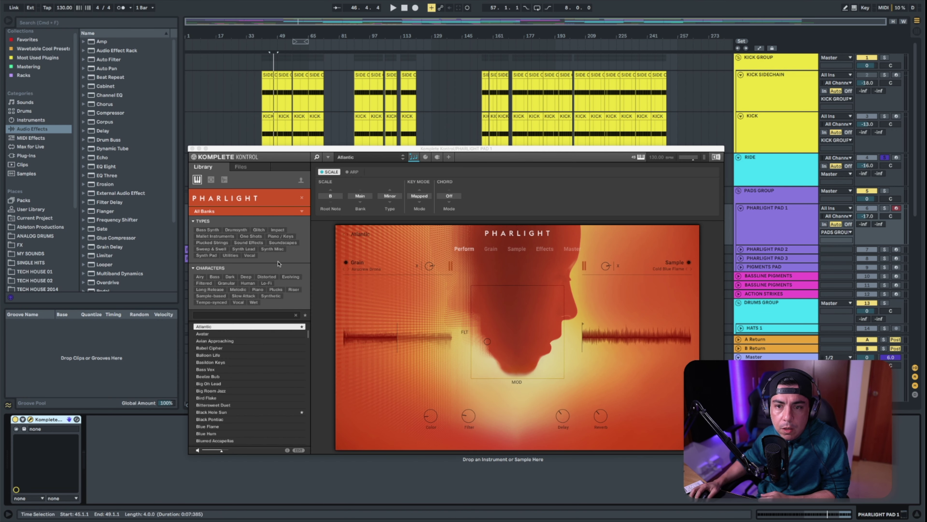
pyautogui.moveTo(304, 148); pyautogui.dragTo(292, 84)
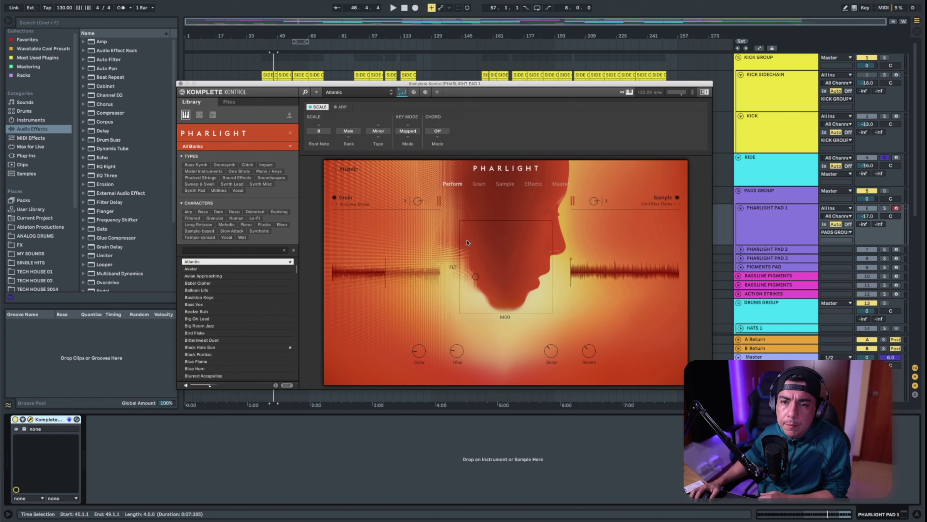
pyautogui.moveTo(348, 84); pyautogui.dragTo(559, 269)
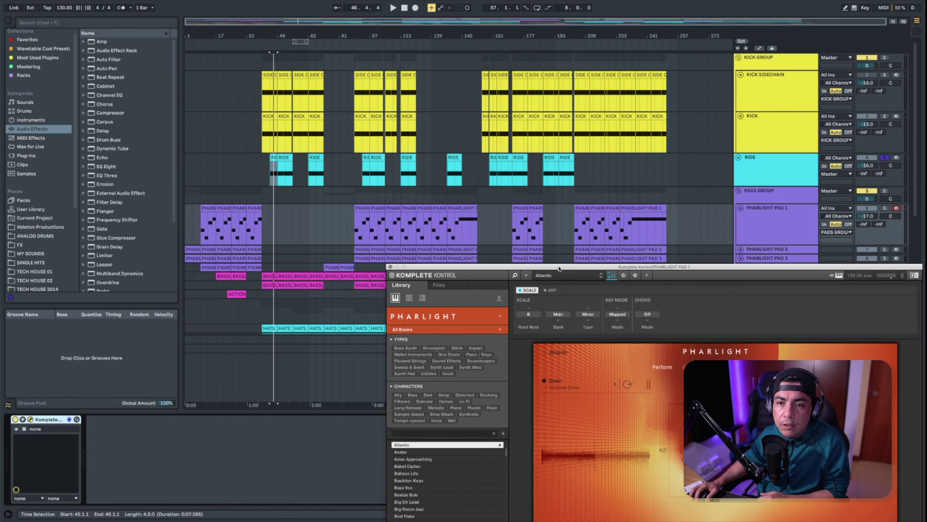
# Solo PHARLIGHT PAD 1, play it from bar 89, and close the Komplete Kontrol window.
pyautogui.click(359, 215)
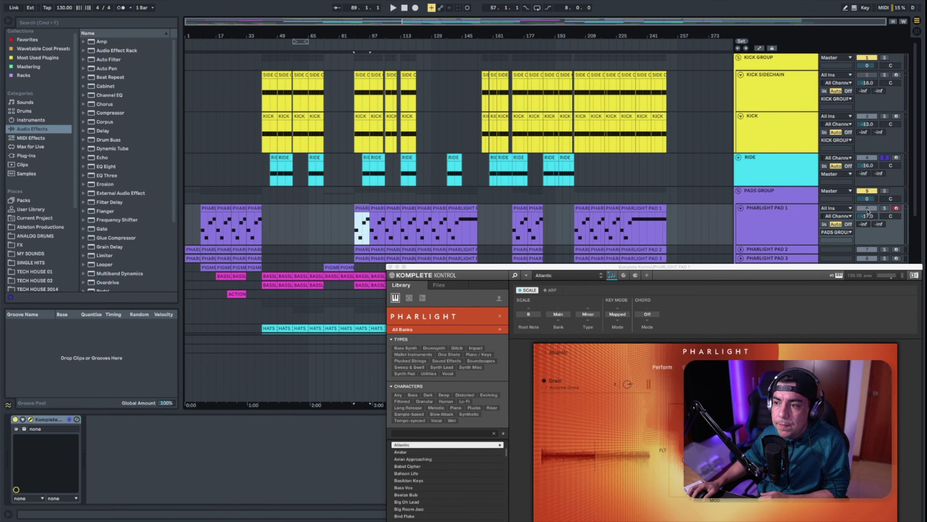
pyautogui.click(885, 208)
pyautogui.press('space')
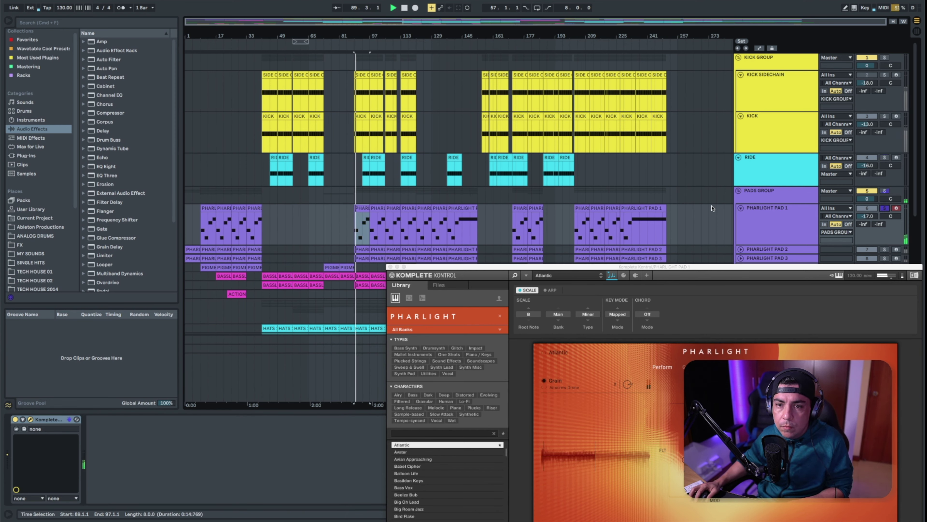
pyautogui.click(773, 214)
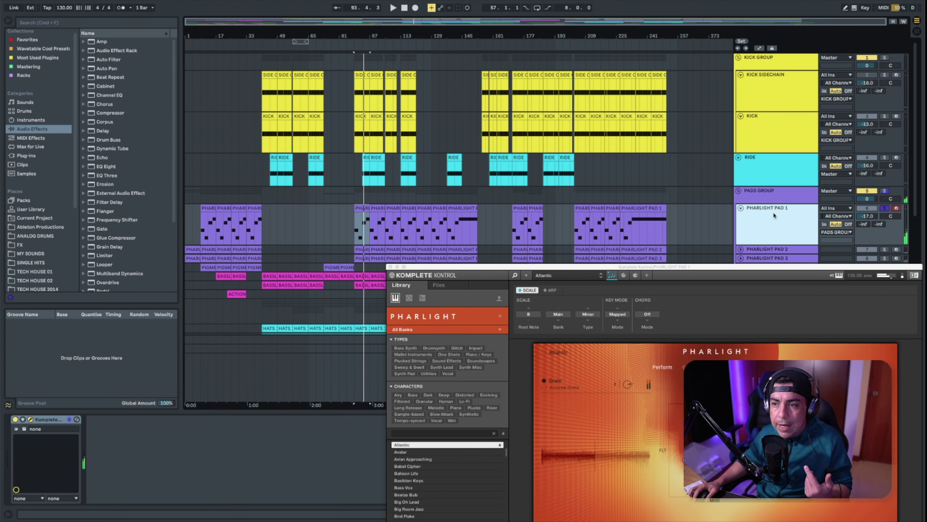
pyautogui.click(390, 267)
# Play the soloed pad with the PADS GROUP sidechain Compressor on display, and return the playhead to bar 1.
pyautogui.click(784, 195)
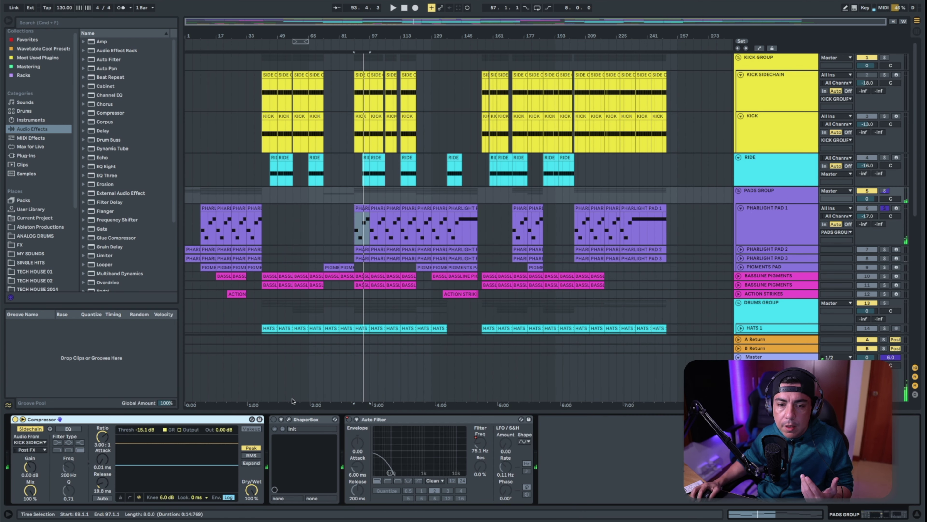
pyautogui.press('space')
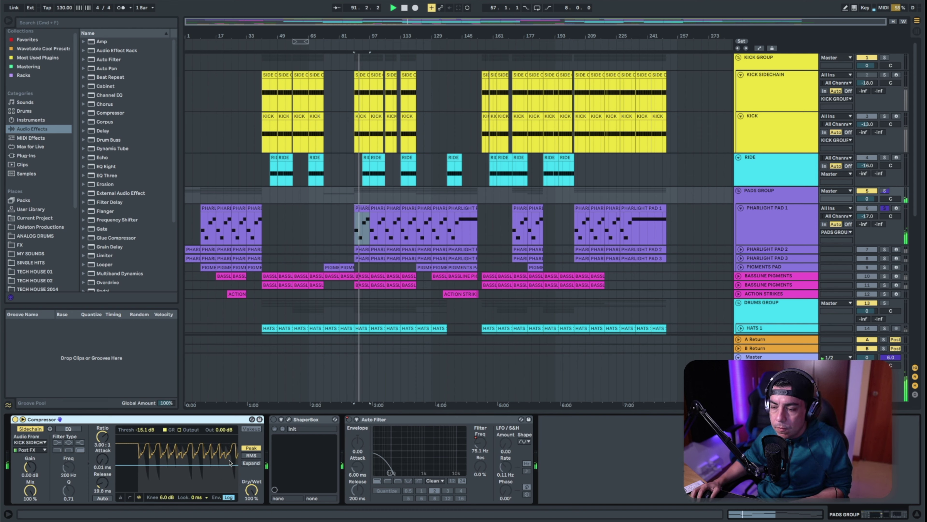
pyautogui.press('space')
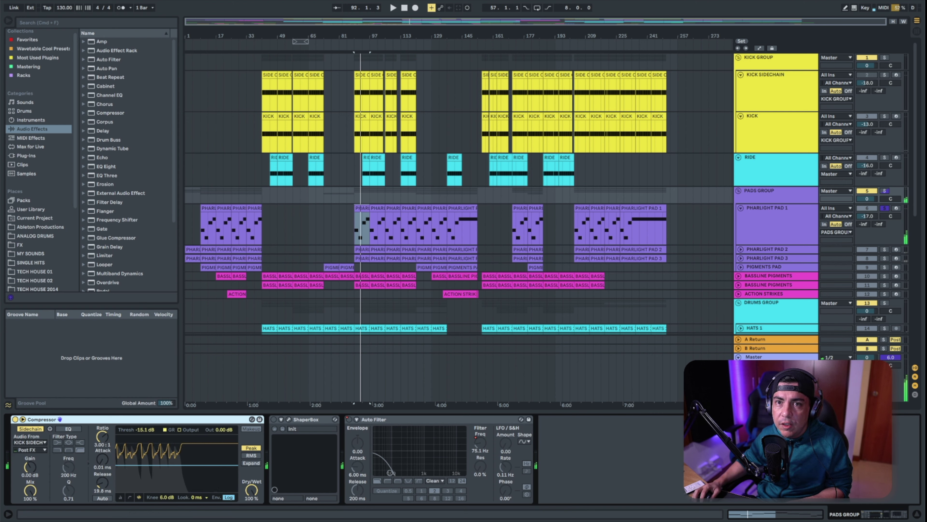
pyautogui.click(404, 8)
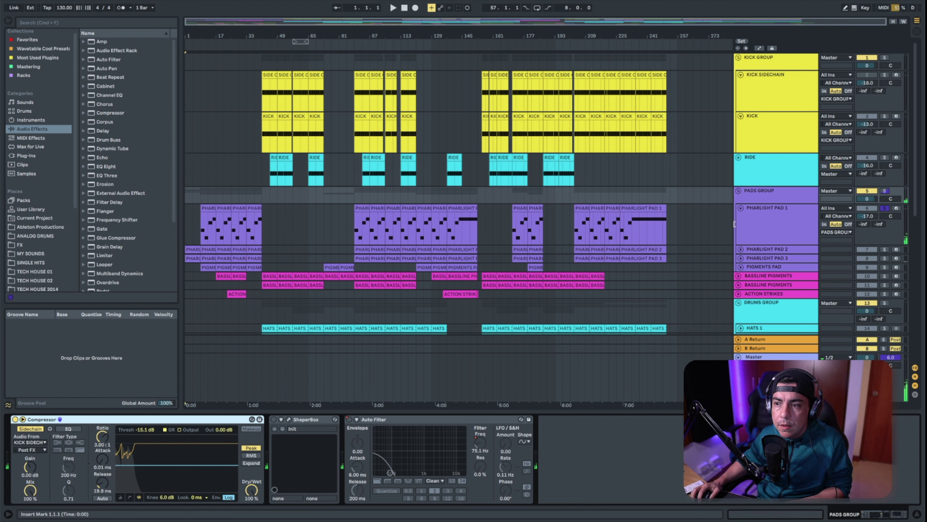
# Unfold PHARLIGHT PAD 2, solo it, and play its clip from bar 89.
pyautogui.click(741, 249)
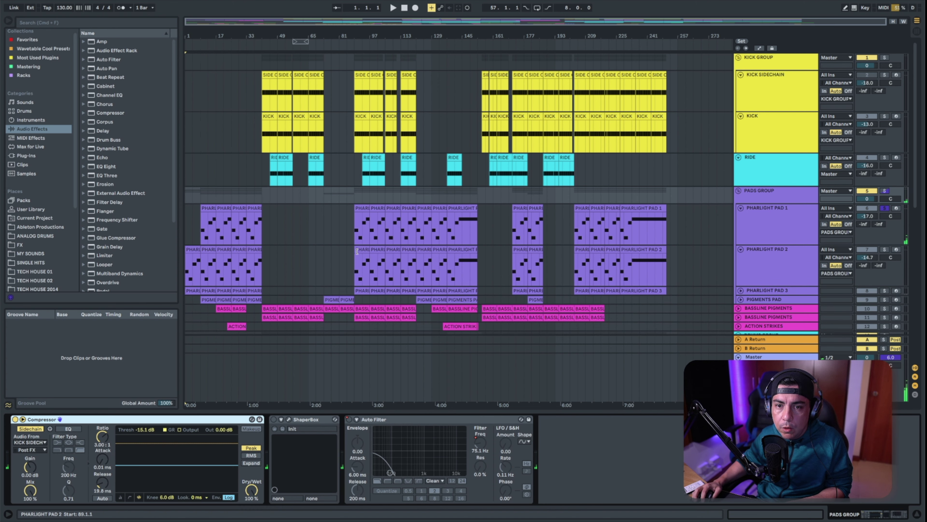
pyautogui.click(364, 248)
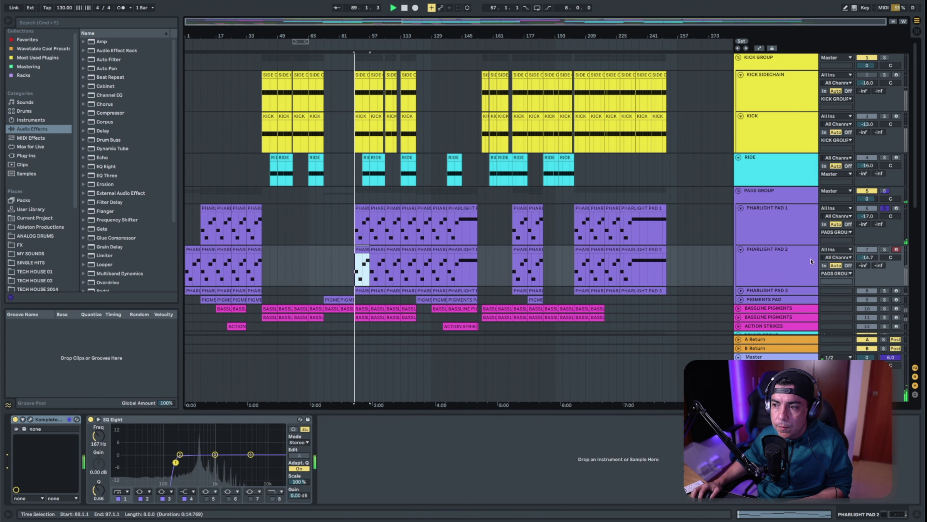
pyautogui.click(885, 250)
pyautogui.press('space')
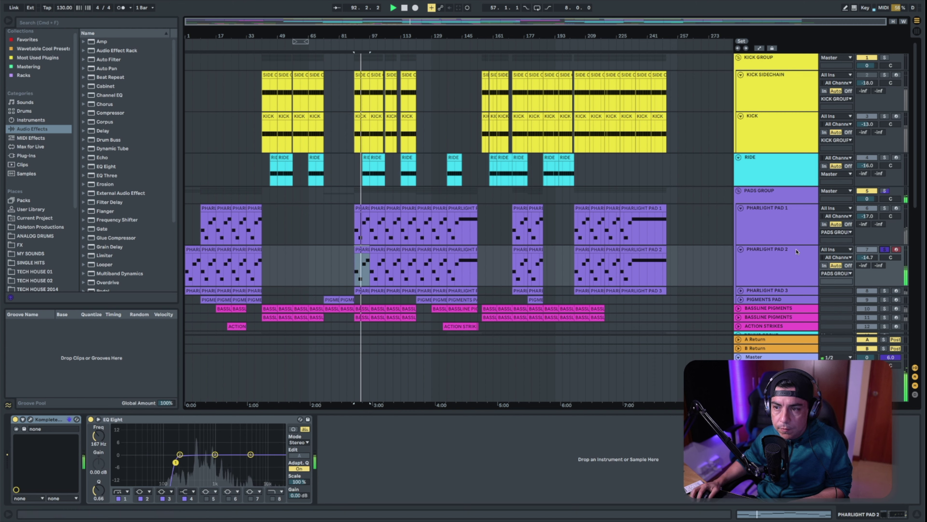
pyautogui.click(798, 257)
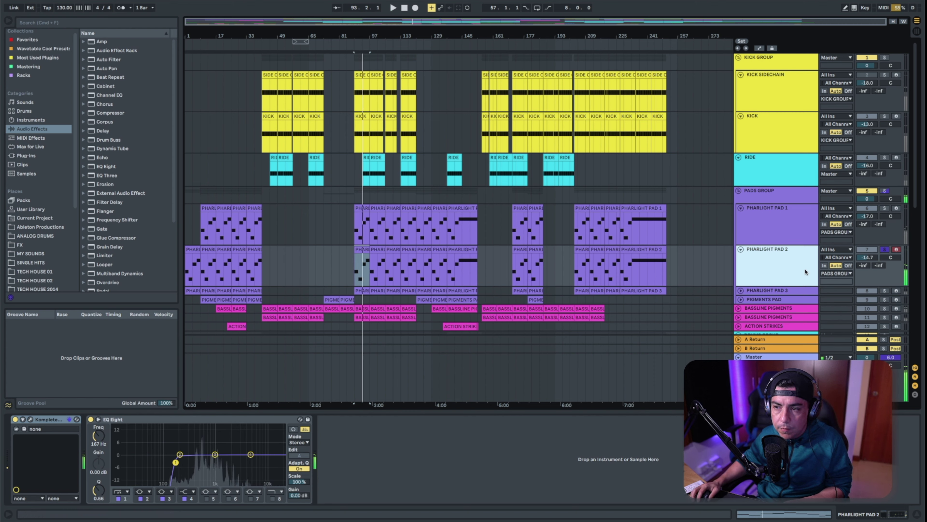
# Unfold PHARLIGHT PAD 3, solo it in place of pad 2, and play its clip from bar 89.
pyautogui.click(883, 290)
pyautogui.click(741, 291)
pyautogui.click(759, 292)
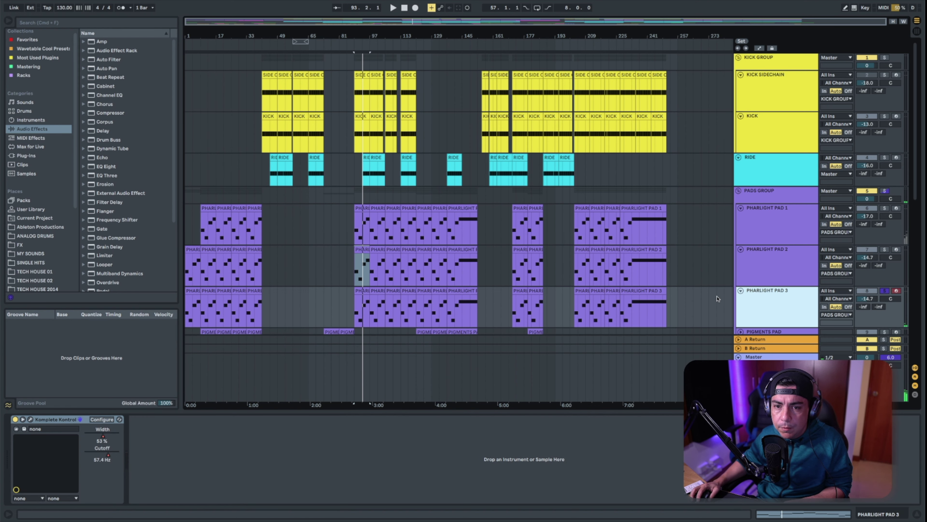
pyautogui.scroll(-3, 348, 227)
pyautogui.click(361, 217)
pyautogui.press('space')
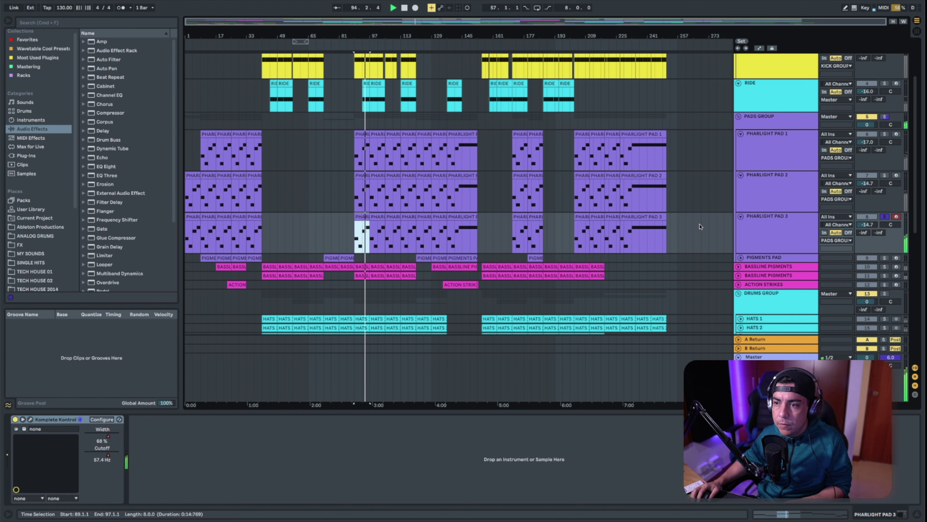
# Fold the three PHARLIGHT PAD tracks and solo the whole PADS GROUP.
pyautogui.click(740, 216)
pyautogui.click(741, 175)
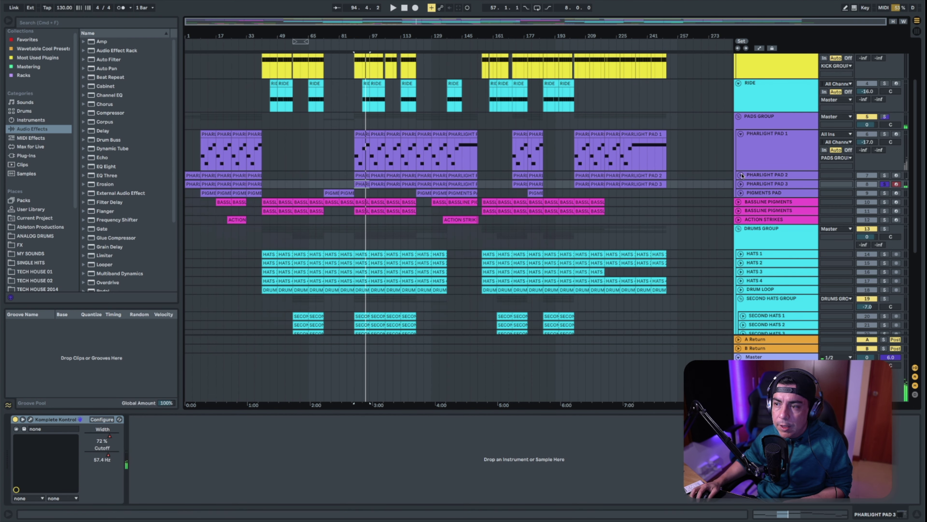
pyautogui.click(741, 134)
pyautogui.click(886, 118)
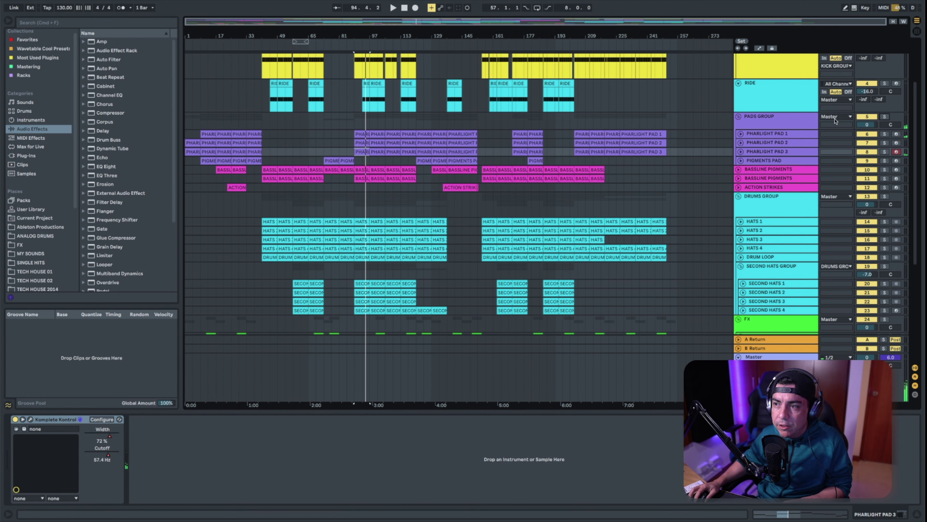
pyautogui.click(886, 118)
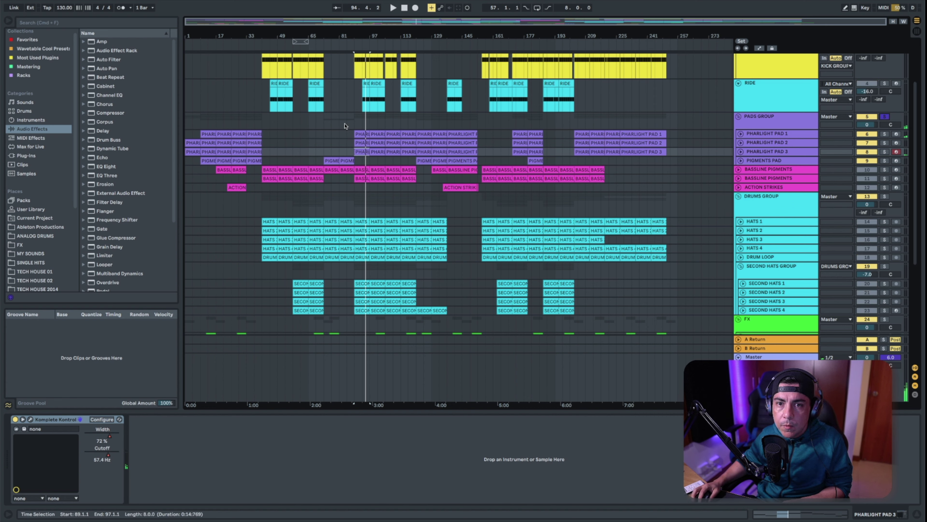
# Play the soloed PADS GROUP from bar 89, stop playback, and display the group's device chain.
pyautogui.click(362, 134)
pyautogui.press('space')
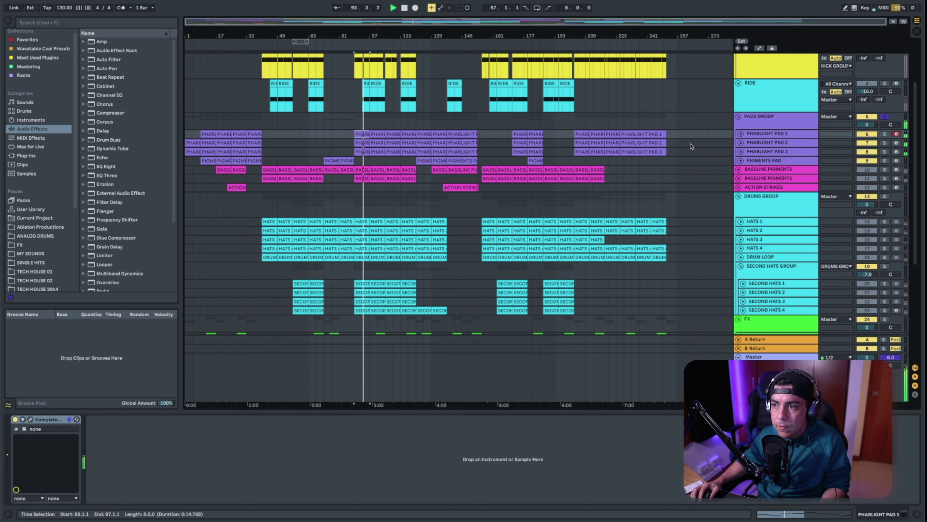
pyautogui.press('space')
pyautogui.click(779, 126)
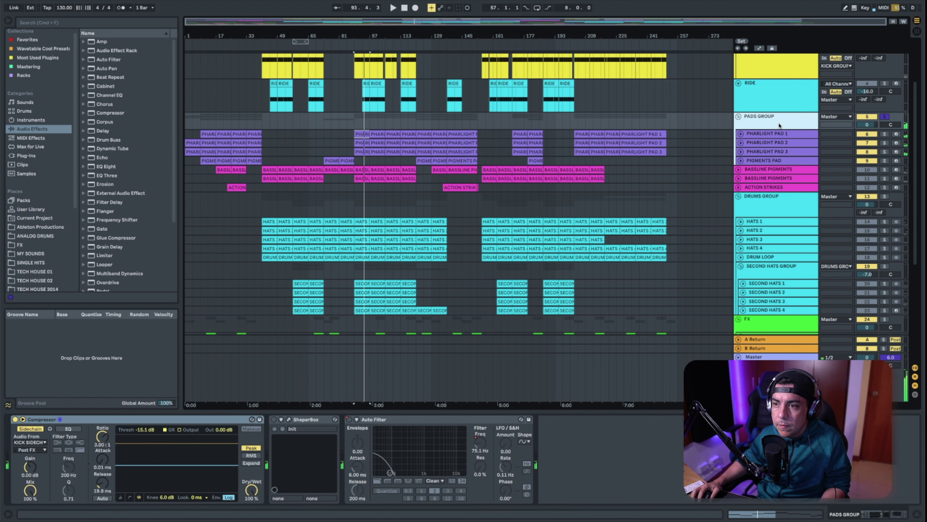
# Unfold the PIGMENTS PAD track and inspect its Pigments preset in the Komplete Kontrol window, closing the window when done.
pyautogui.click(426, 159)
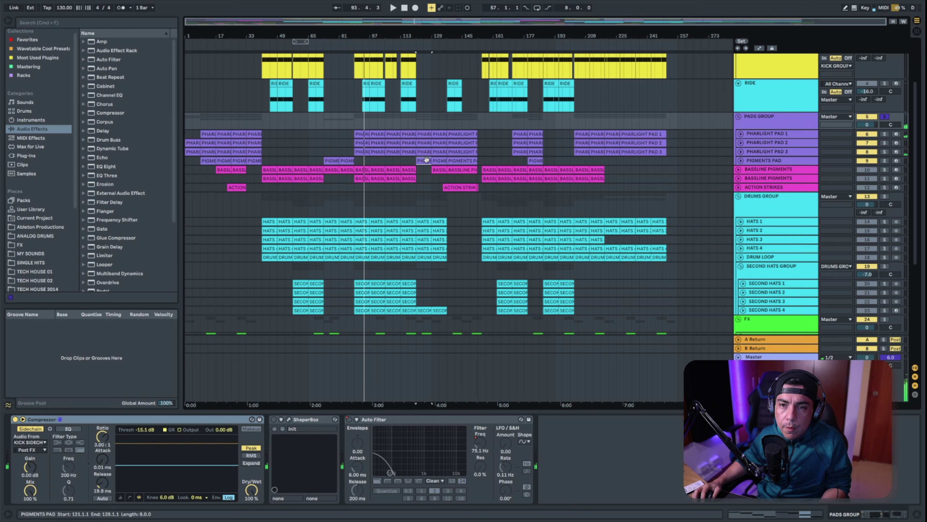
pyautogui.click(752, 160)
pyautogui.click(741, 161)
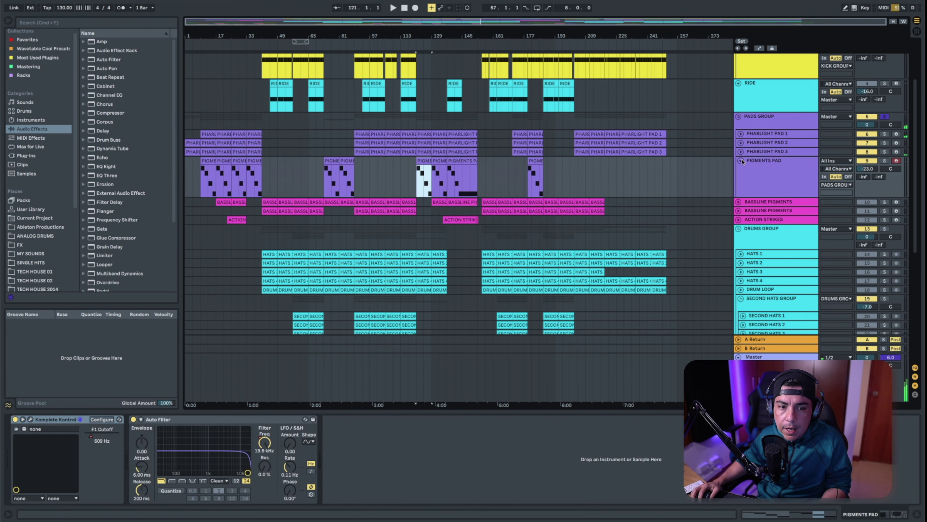
pyautogui.click(761, 162)
pyautogui.click(57, 351)
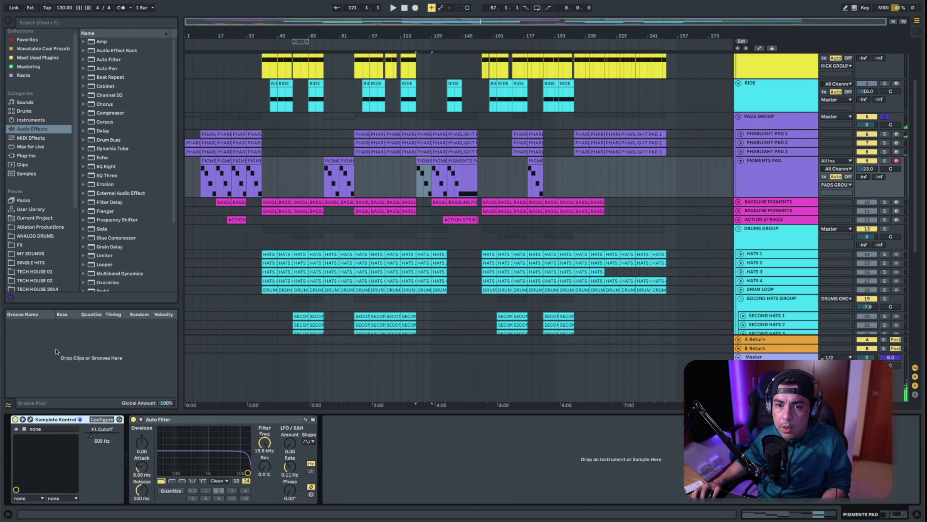
pyautogui.click(30, 420)
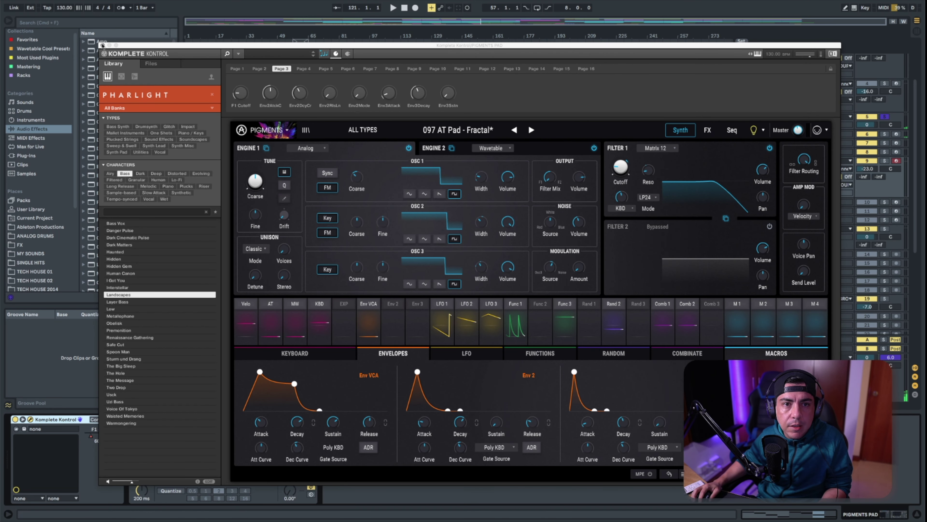
pyautogui.click(102, 44)
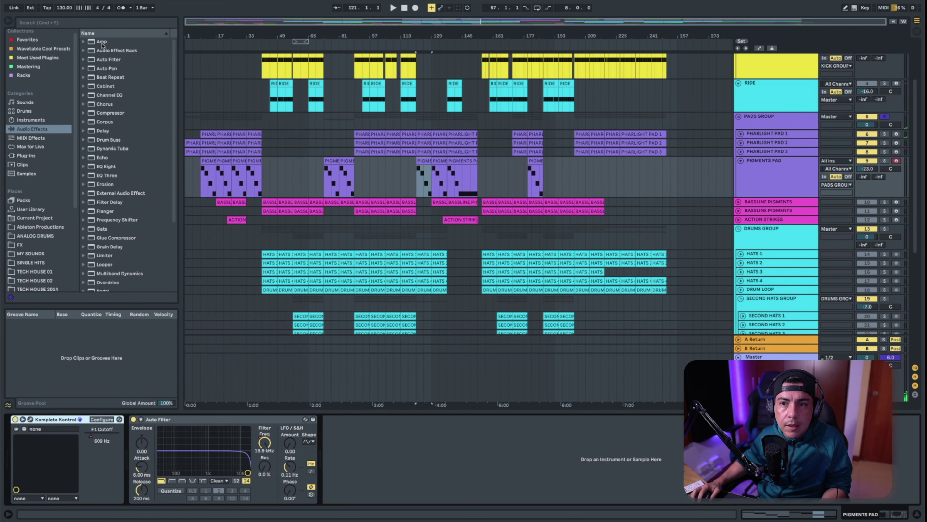
# Solo the PIGMENTS PAD track and play its clip from bar 129.
pyautogui.click(440, 164)
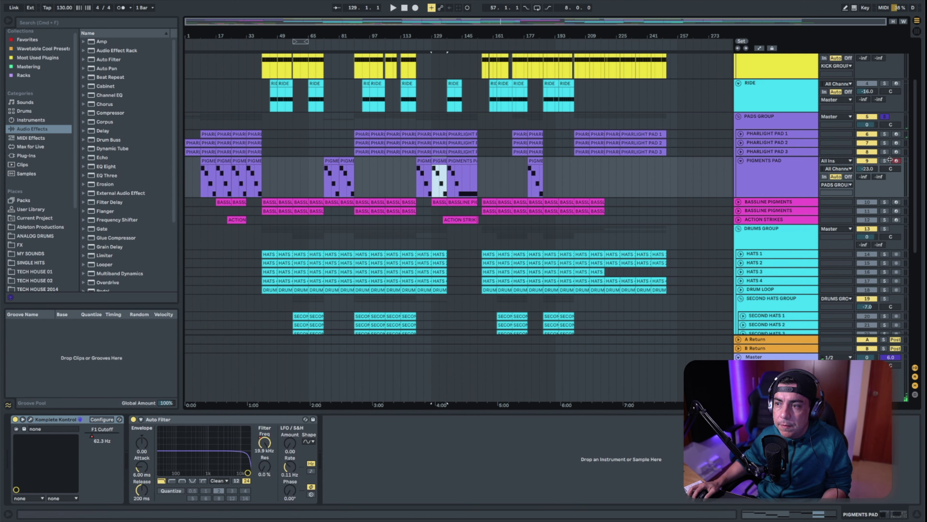
pyautogui.click(459, 160)
pyautogui.press('space')
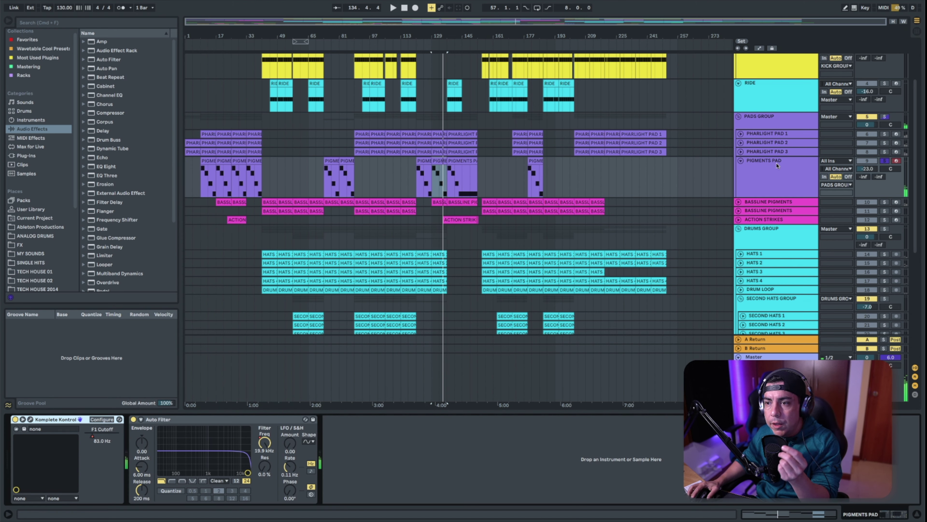
# Open the notes of the PIGMENTS PAD clip at bar 129 and resize the note editor to inspect the melody.
pyautogui.doubleClick(440, 161)
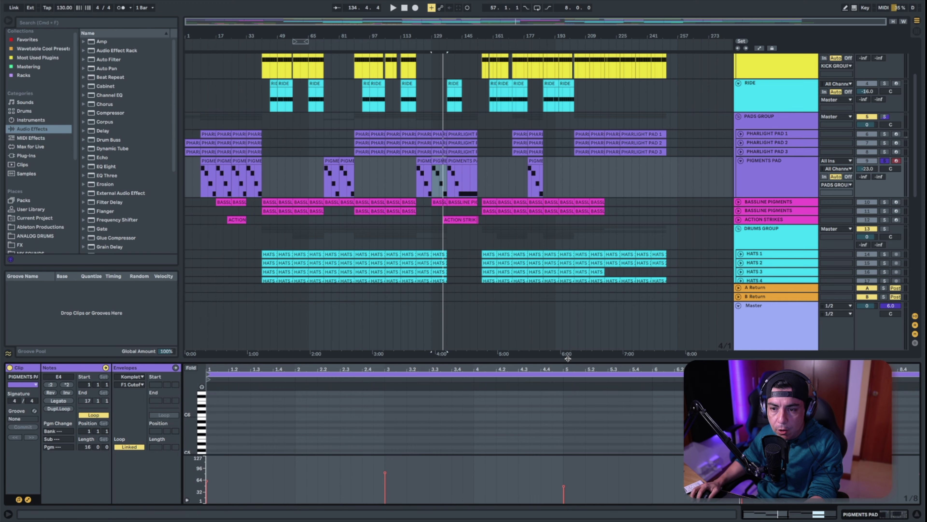
pyautogui.moveTo(567, 359); pyautogui.dragTo(568, 214)
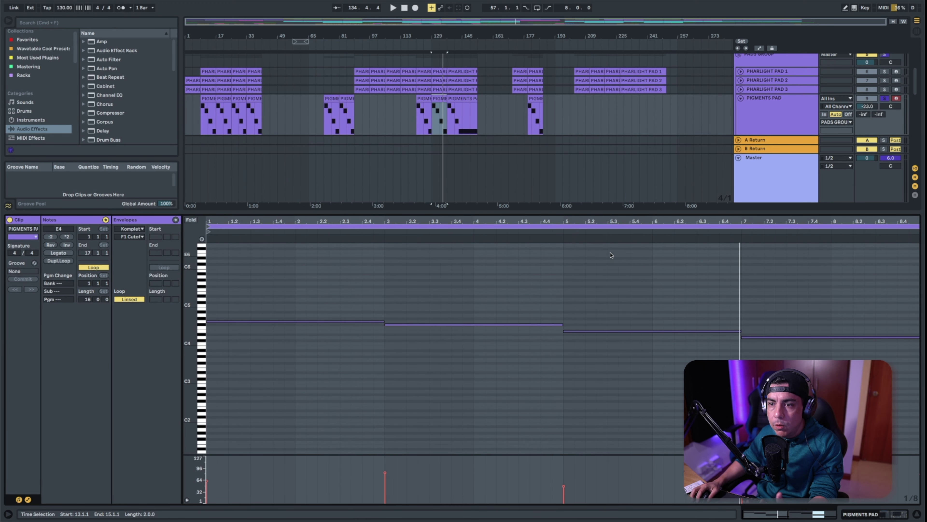
pyautogui.moveTo(617, 211); pyautogui.dragTo(615, 315)
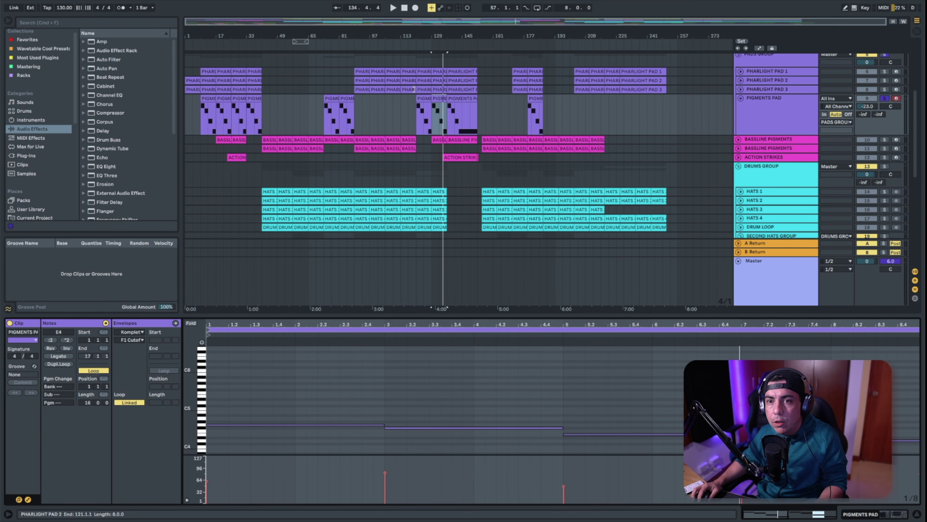
# Replay PIGMENTS PAD from bar 129 and view its Pigments synth in the Komplete Kontrol window during playback, closing the window when done.
pyautogui.click(441, 102)
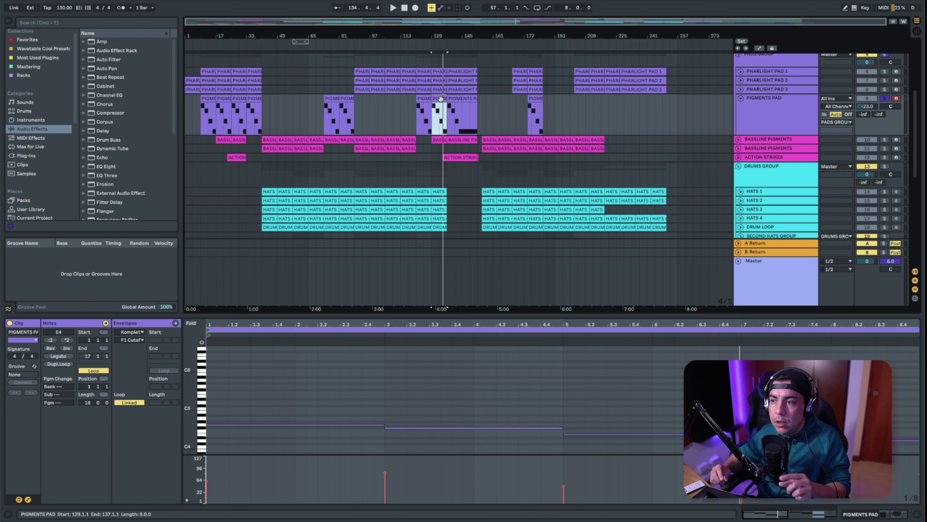
pyautogui.press('space')
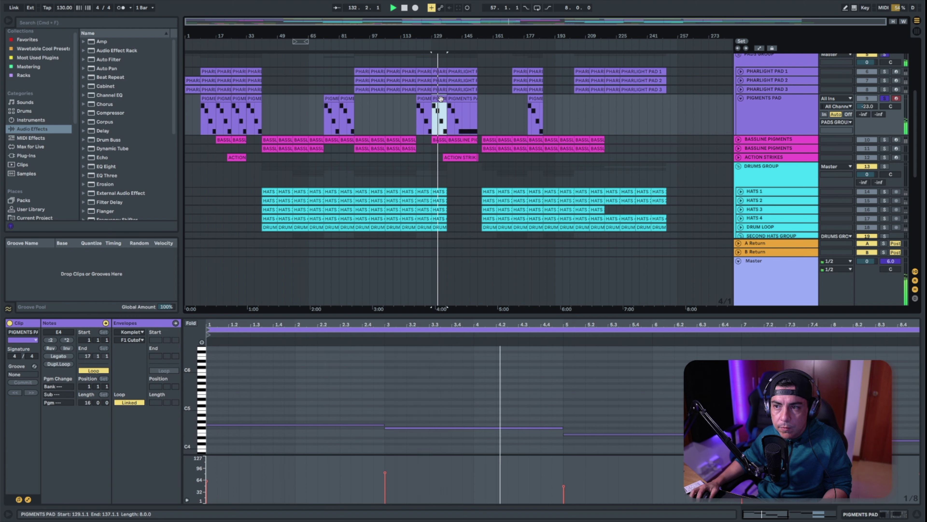
pyautogui.click(794, 114)
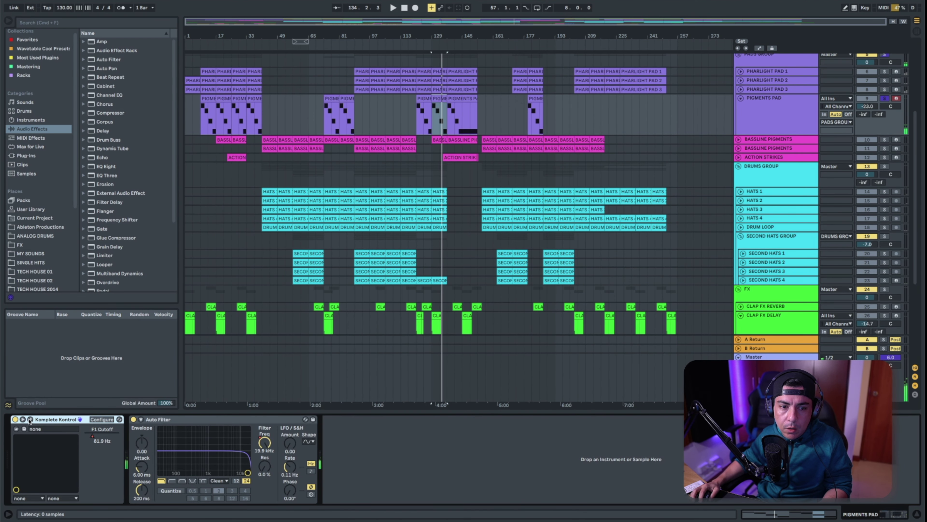
pyautogui.press('super+alt+p')
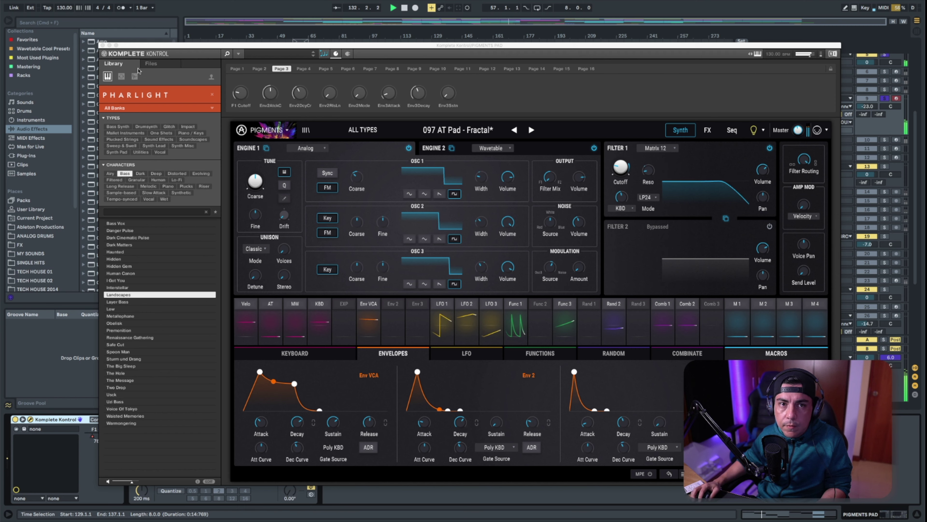
pyautogui.click(102, 45)
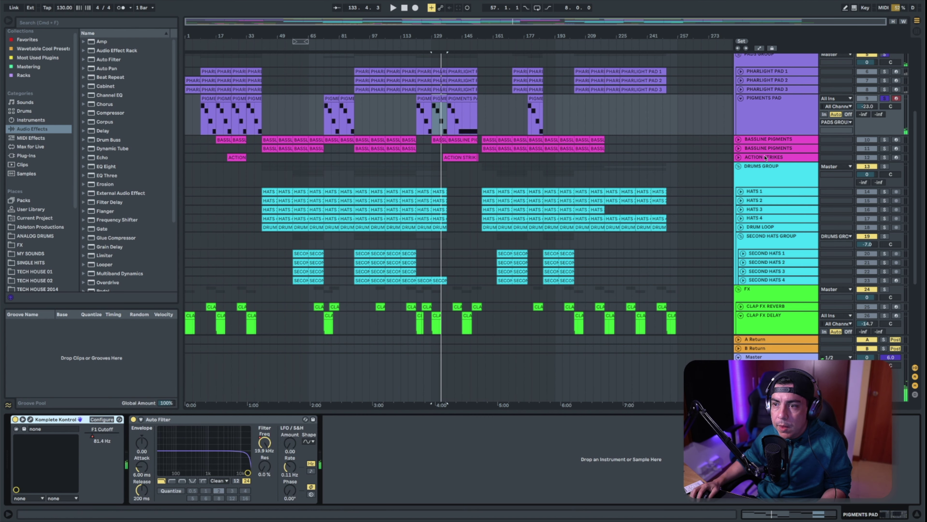
# Unfold the upper BASSLINE PIGMENTS track, solo it, and play its clip from bar 41.
pyautogui.click(738, 140)
pyautogui.click(755, 142)
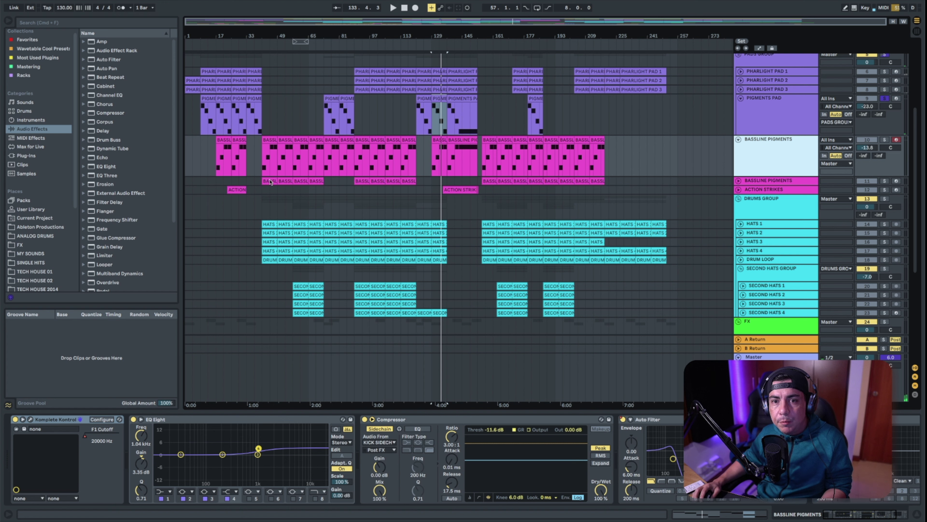
pyautogui.click(270, 153)
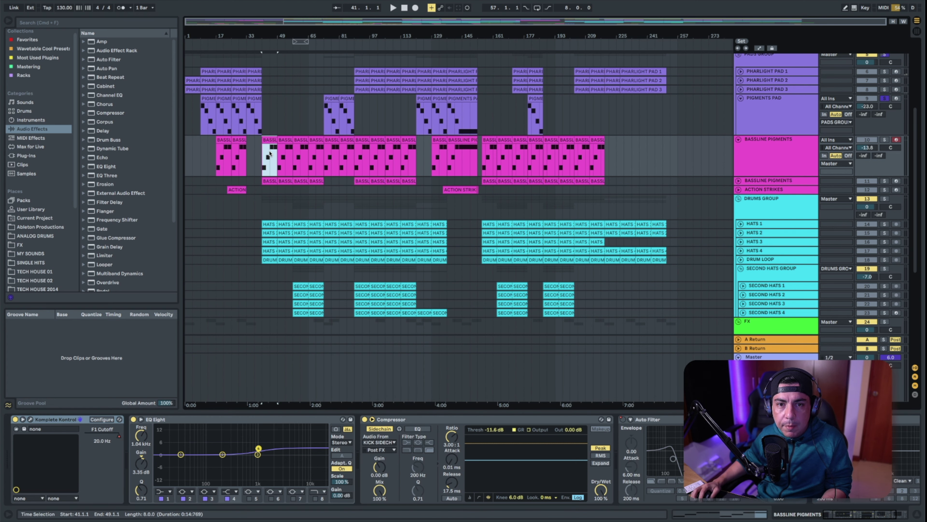
pyautogui.click(885, 140)
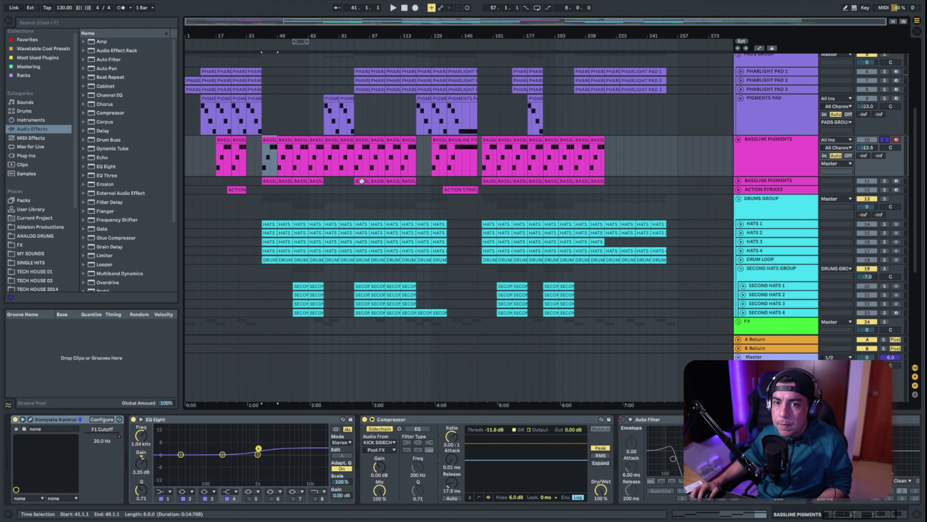
pyautogui.press('space')
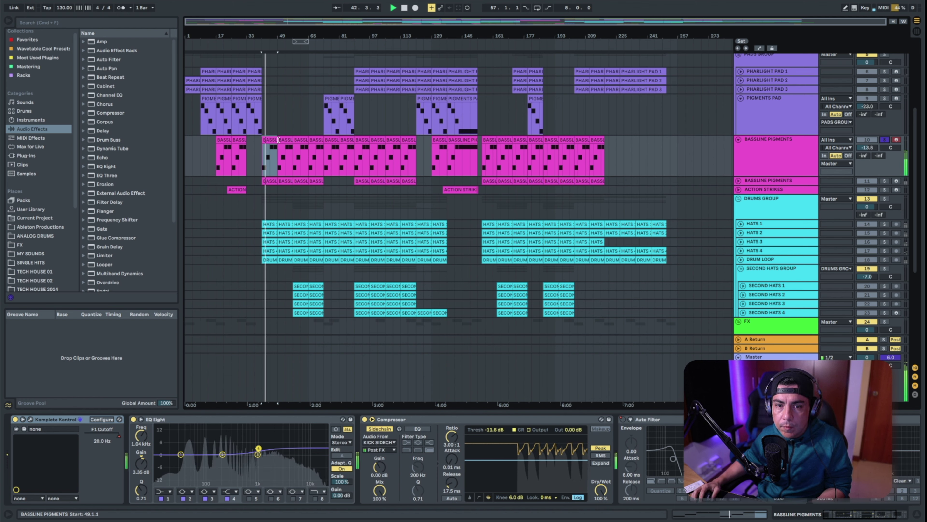
# Turn on the automation view and display the Komplete Kontrol F1 Cutoff envelope on the BASSLINE PIGMENTS track.
pyautogui.click(786, 158)
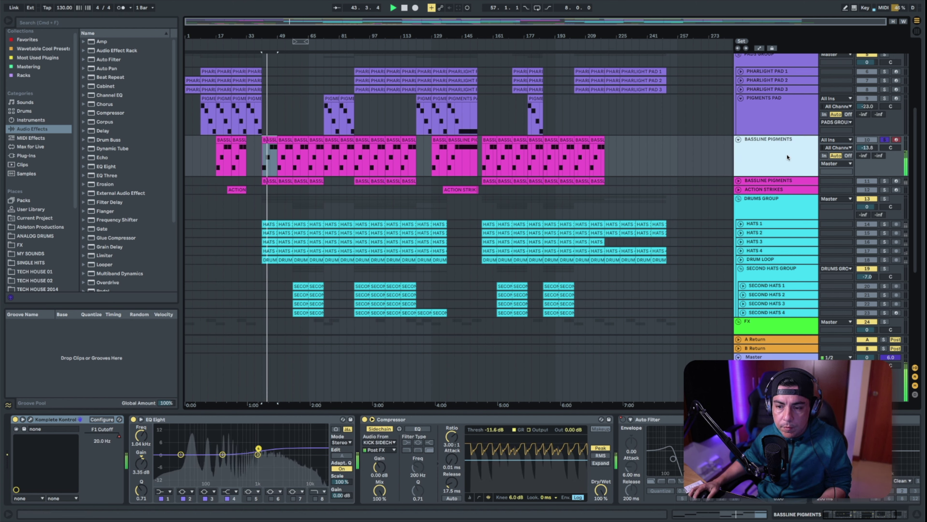
pyautogui.press('a')
pyautogui.click(783, 146)
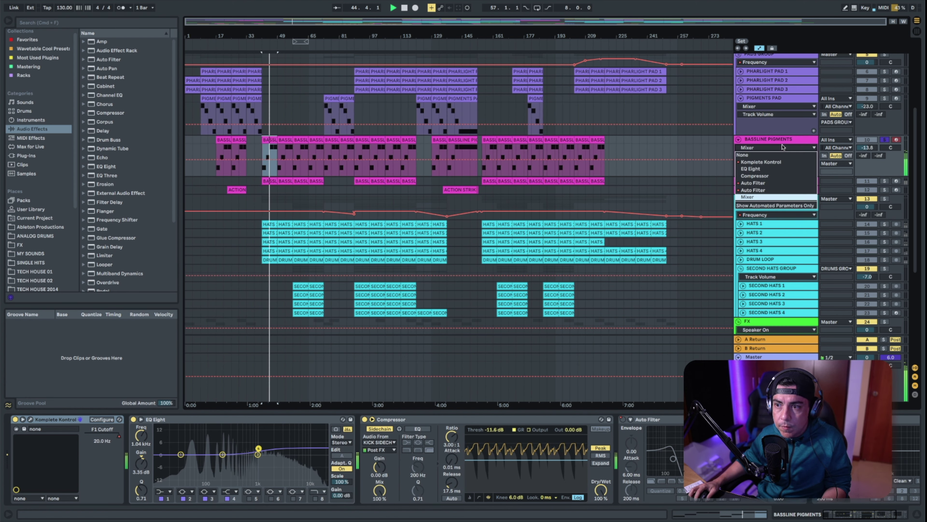
pyautogui.click(780, 151)
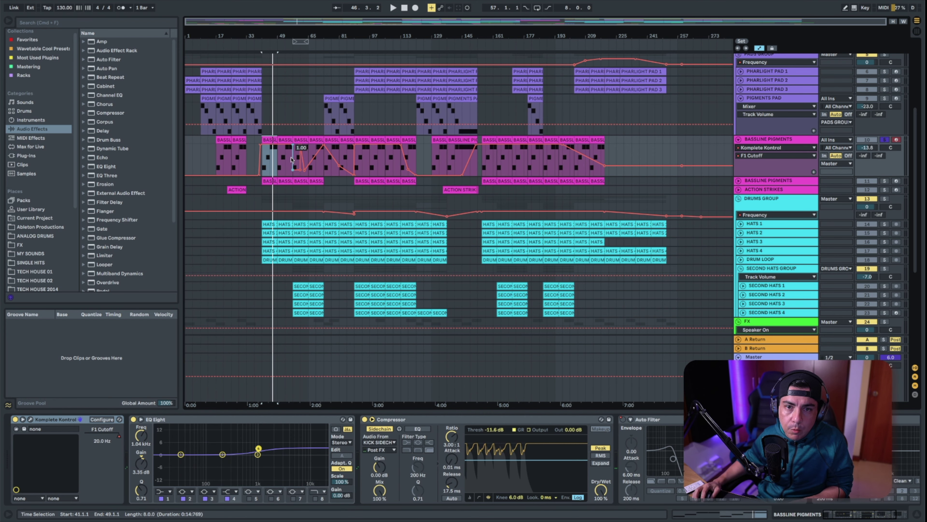
# Play the bassline from bar 59 to hear its F1 Cutoff automation.
pyautogui.moveTo(282, 35); pyautogui.dragTo(415, 191)
pyautogui.click(397, 167)
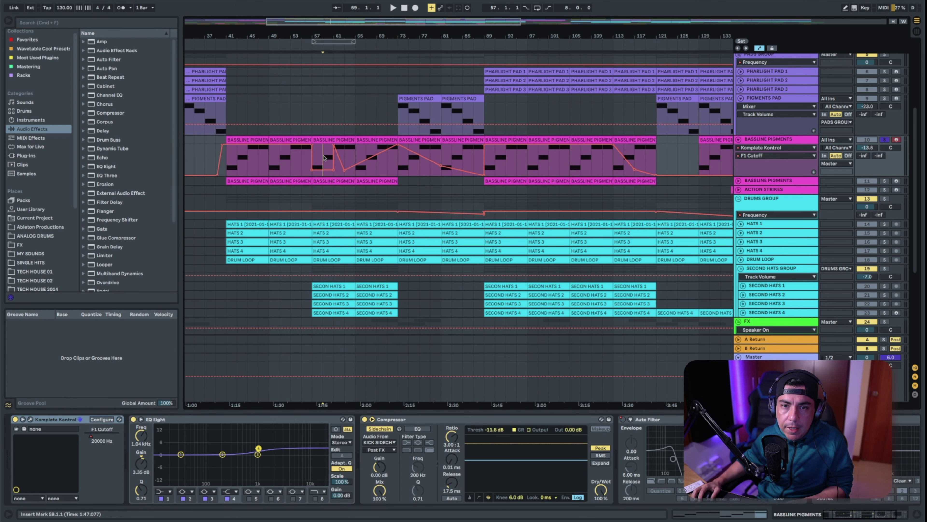
pyautogui.press('space')
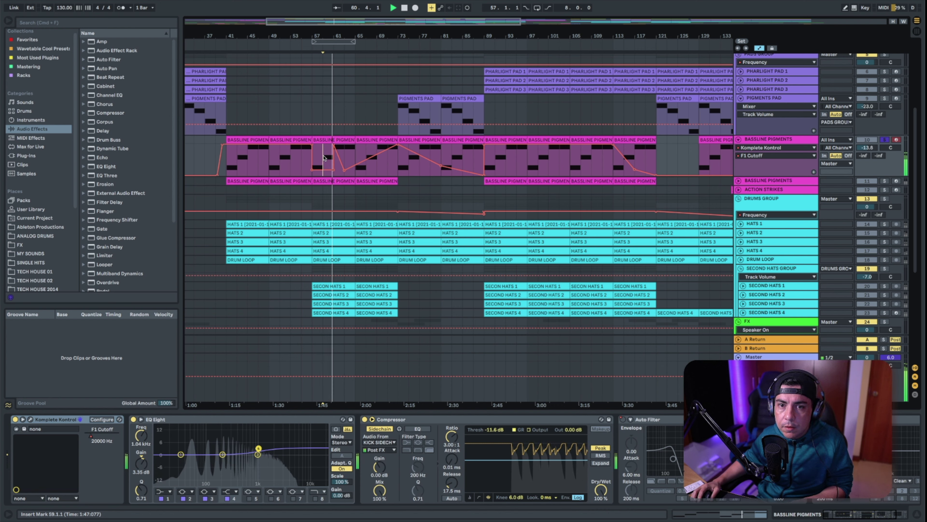
# Unfold and solo the lower BASSLINE PIGMENTS track, play it from bar 57, and add the upper bassline track to the solo.
pyautogui.click(739, 180)
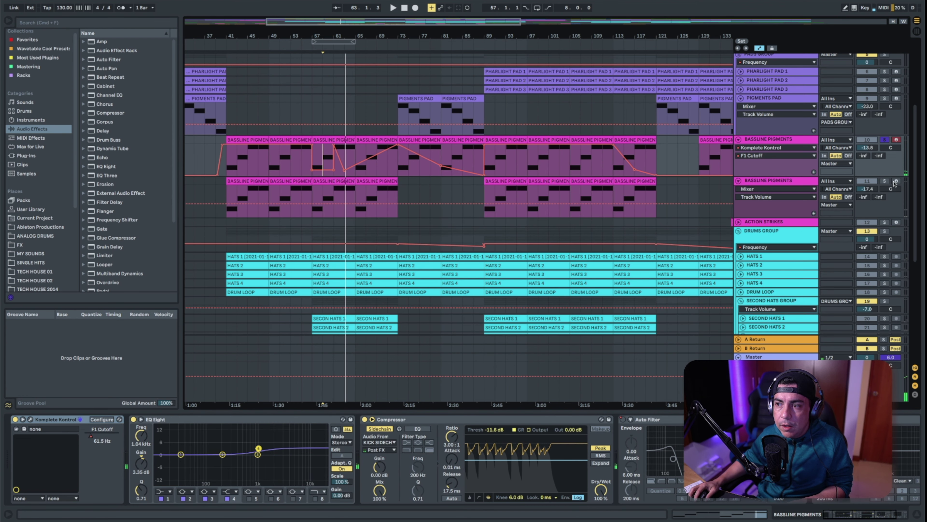
pyautogui.click(885, 181)
pyautogui.click(313, 194)
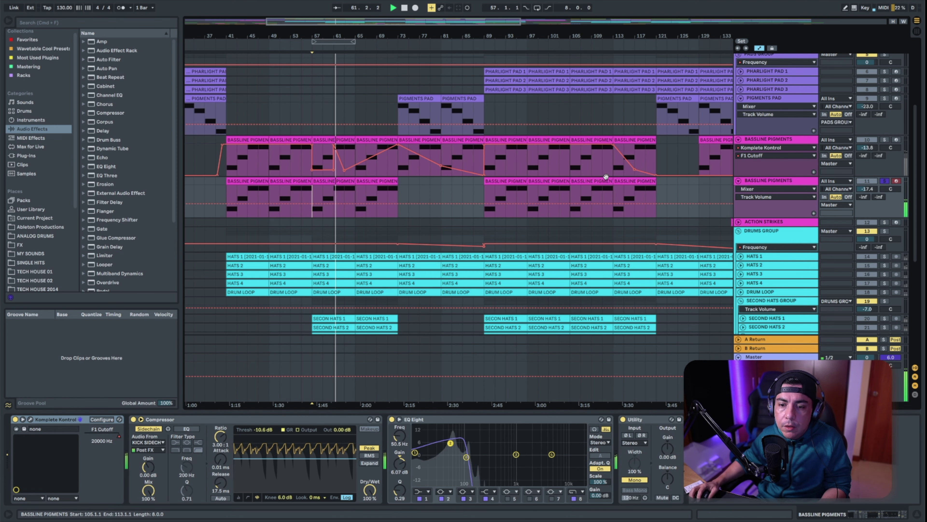
pyautogui.click(885, 140)
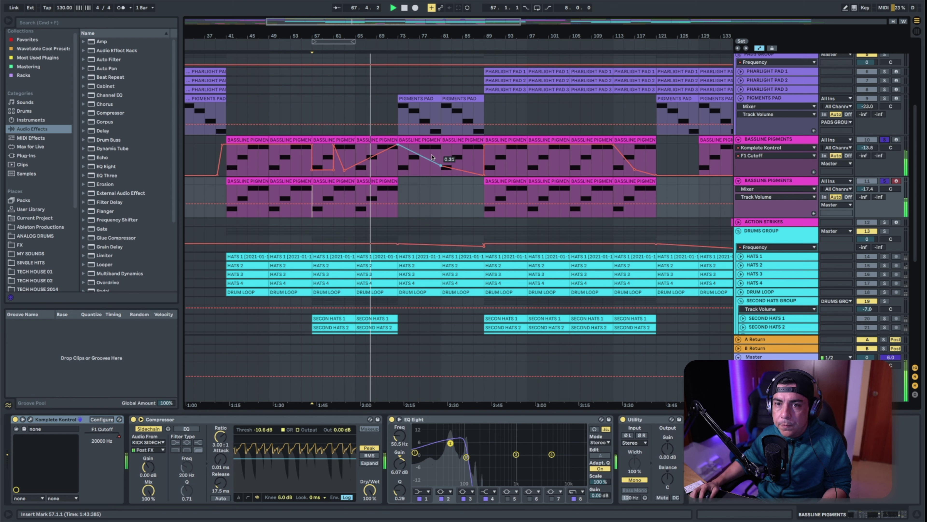
# Display the device chain of each BASSLINE PIGMENTS track in turn, and fold both tracks.
pyautogui.click(752, 140)
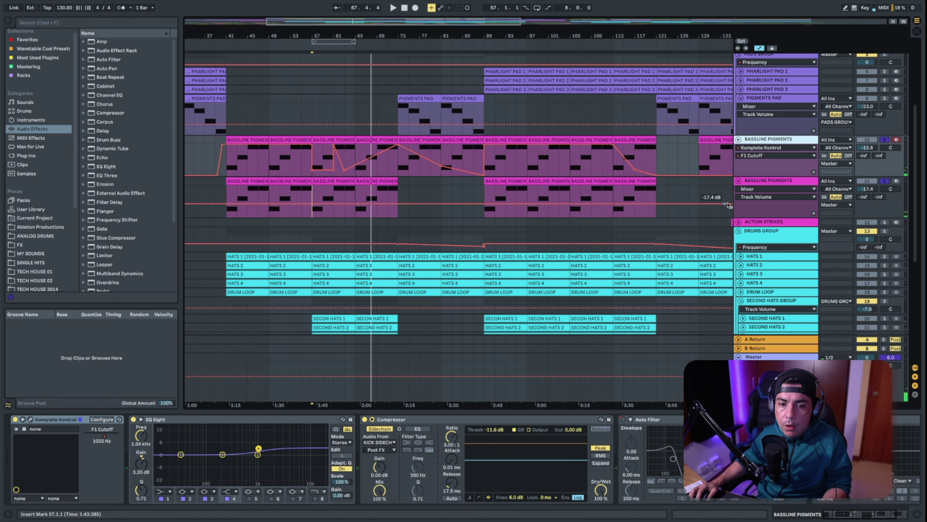
pyautogui.click(758, 182)
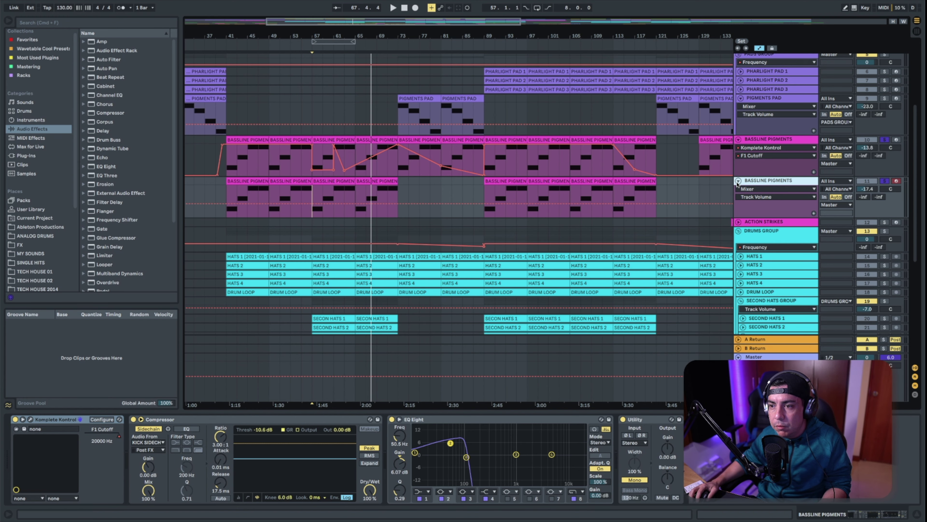
pyautogui.click(738, 180)
pyautogui.click(738, 139)
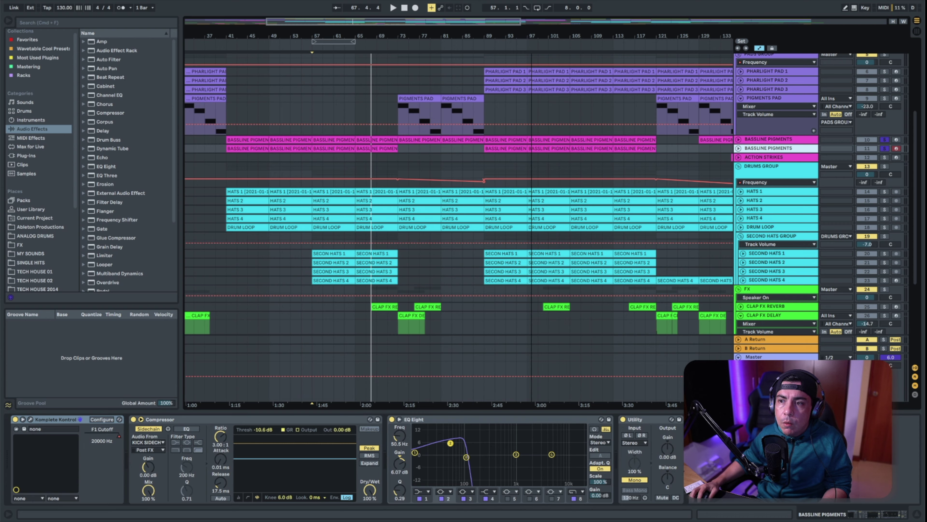
# Unfold the ACTION STRIKES track and solo it.
pyautogui.moveTo(530, 29); pyautogui.dragTo(475, 34)
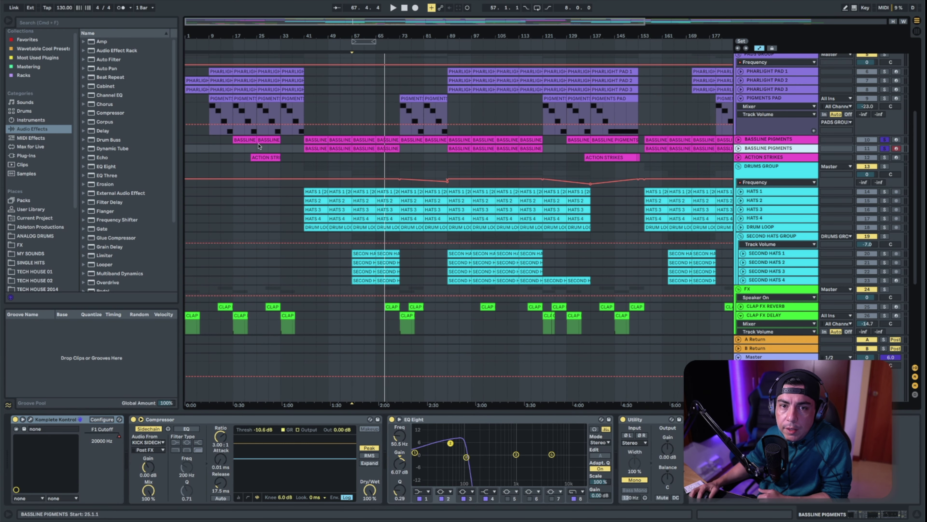
pyautogui.click(259, 159)
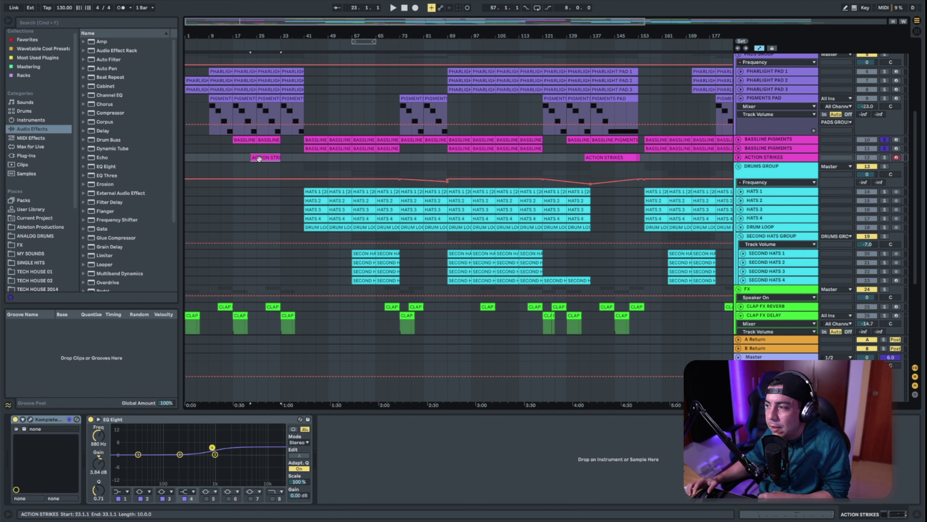
pyautogui.click(739, 157)
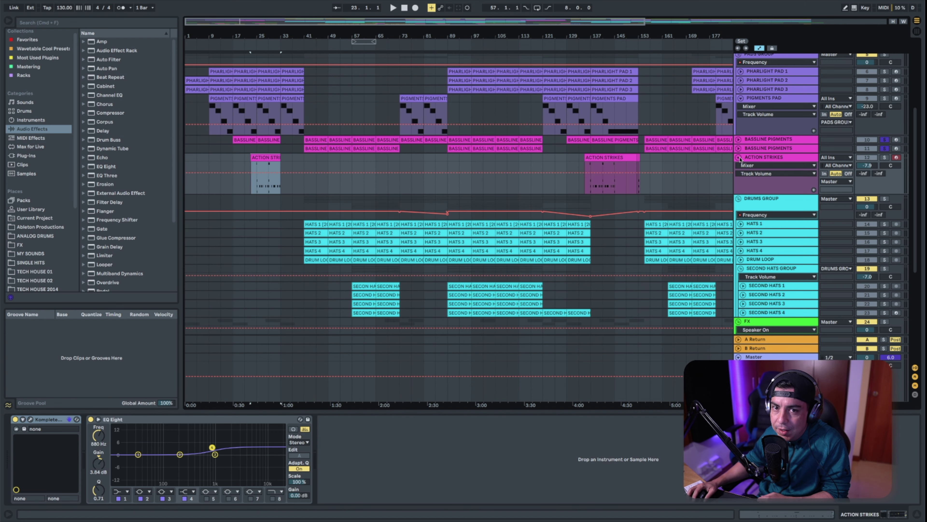
pyautogui.click(811, 161)
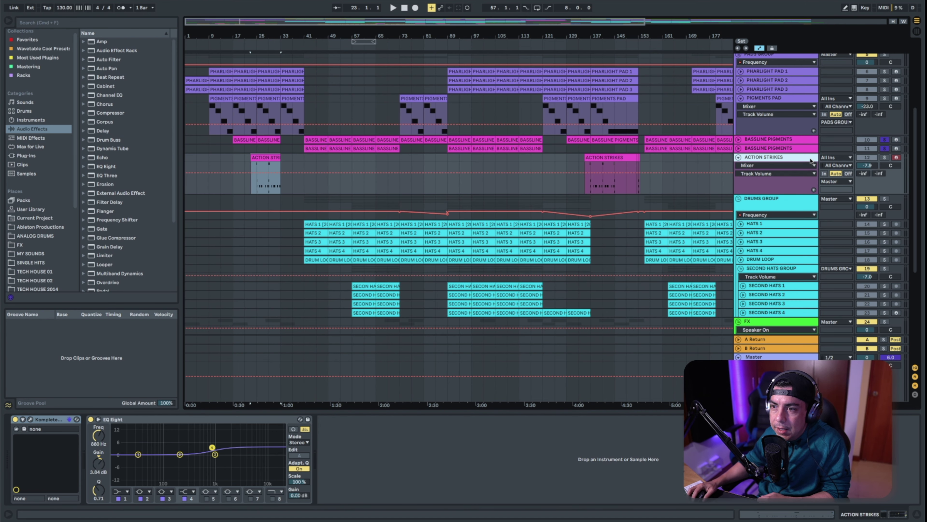
pyautogui.click(886, 158)
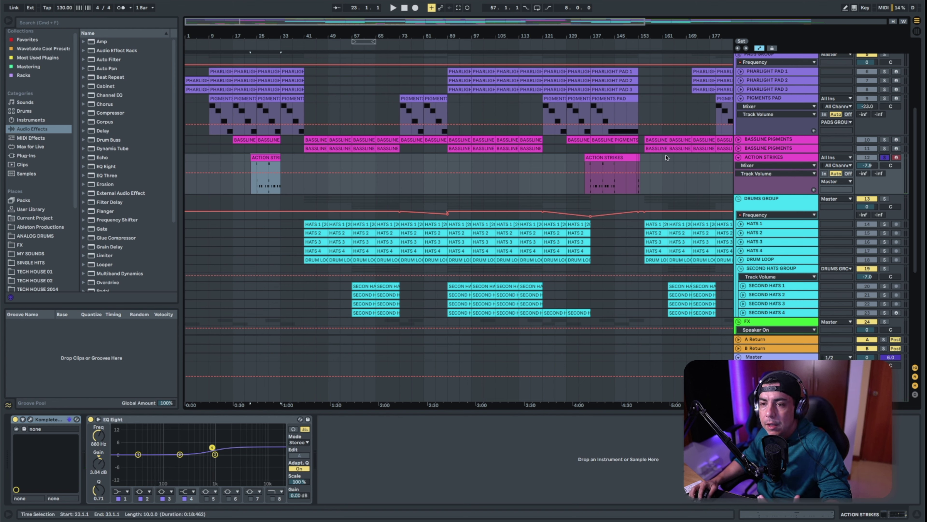
# Play the soloed ACTION STRIKES clip from bar 25.
pyautogui.click(526, 173)
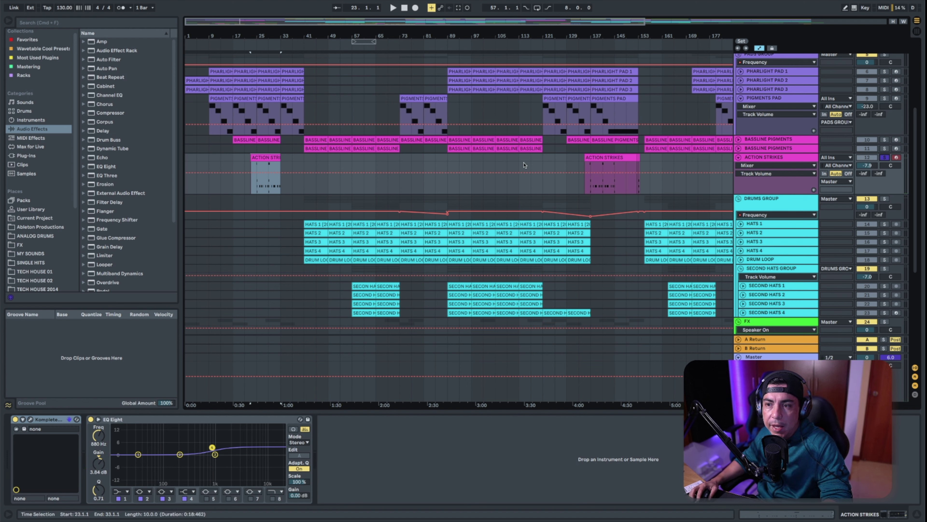
pyautogui.click(257, 188)
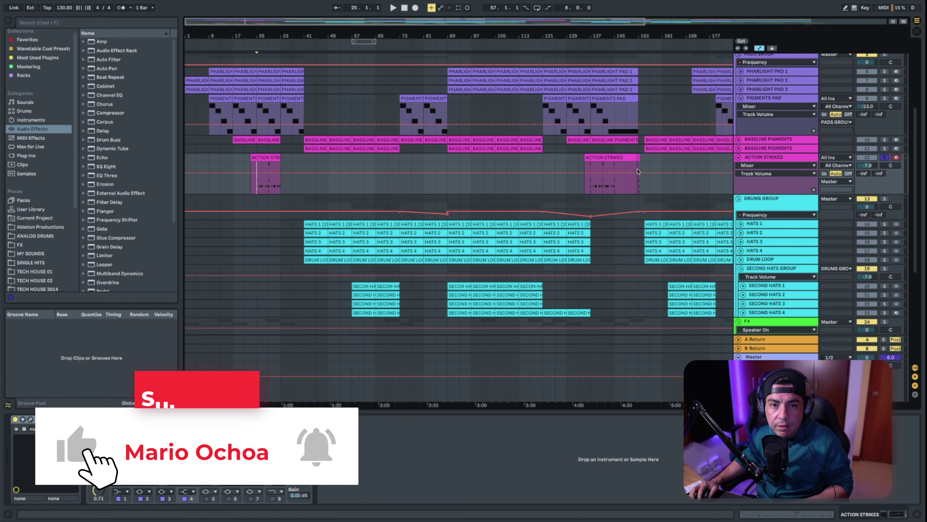
pyautogui.press('space')
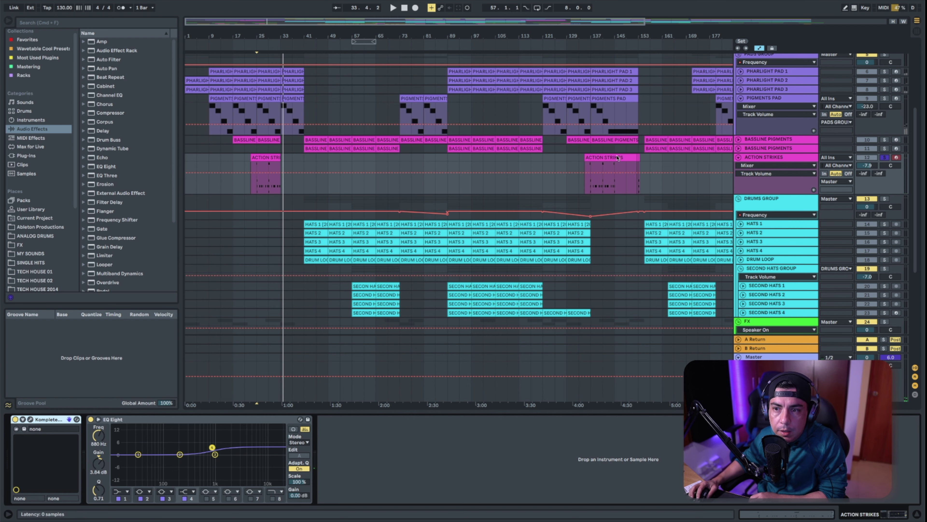
# View the Action Strikes - Hits instrument in the track's Komplete Kontrol window, closing the window when done.
pyautogui.press('super+alt+p')
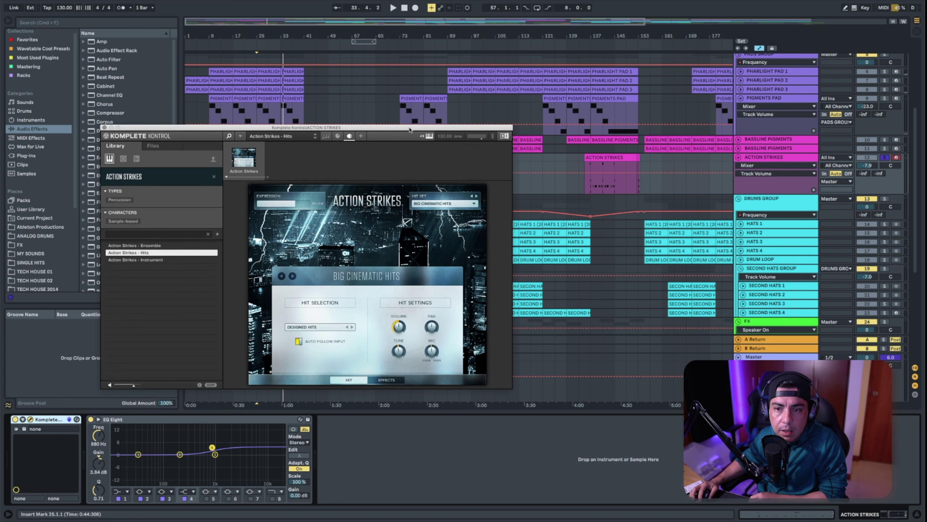
pyautogui.moveTo(409, 128); pyautogui.dragTo(432, 53)
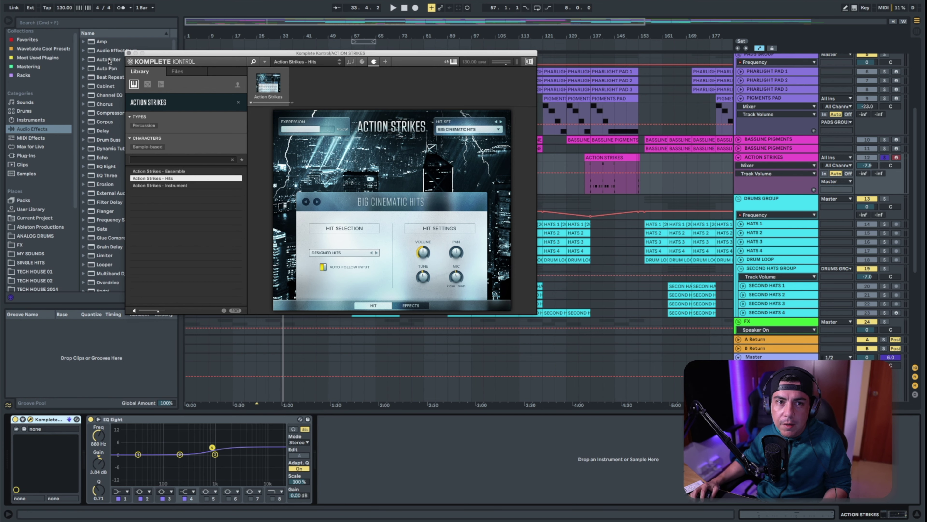
pyautogui.click(128, 54)
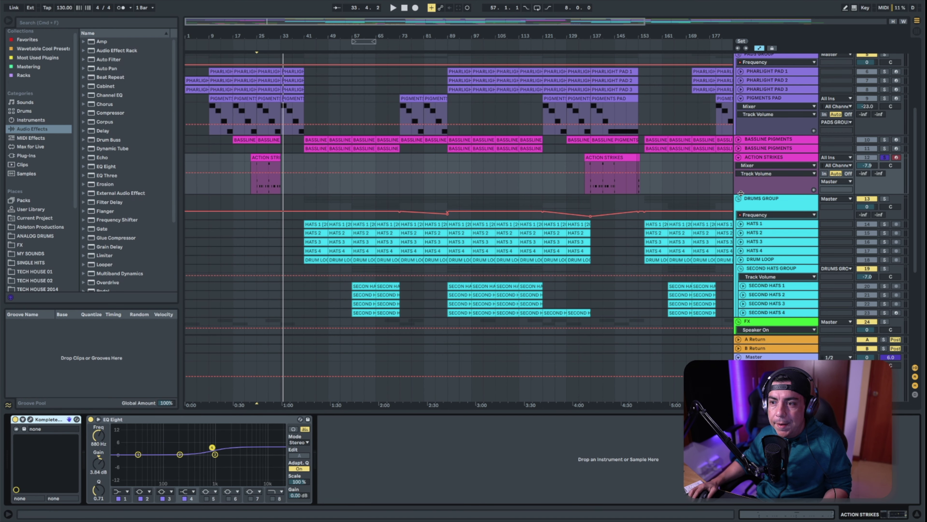
# Display the DRUMS GROUP devices, and unfold and solo HATS 1 while playing from bar 41.
pyautogui.click(771, 203)
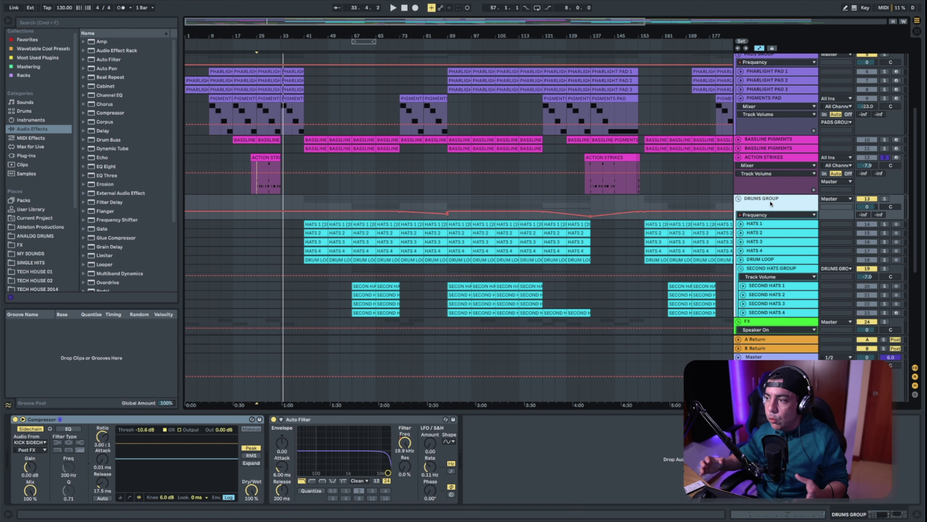
pyautogui.scroll(-5, 811, 232)
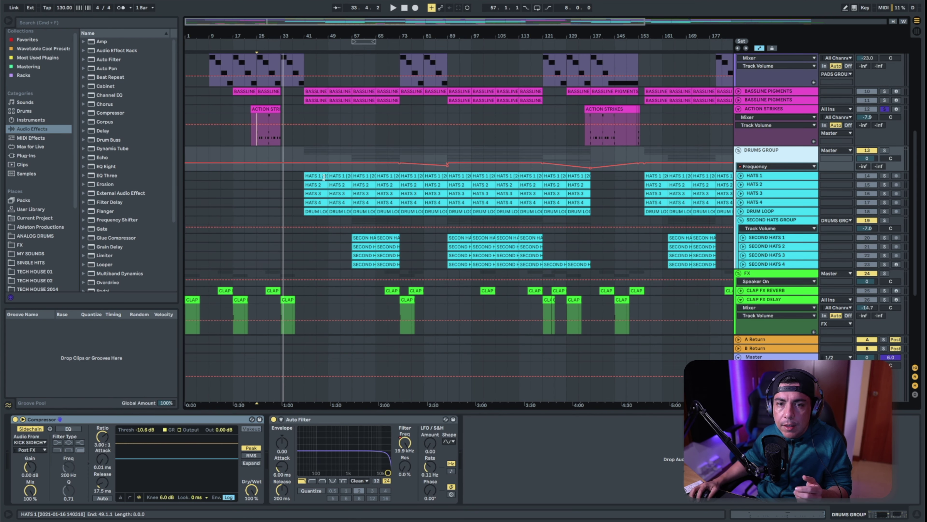
pyautogui.click(316, 176)
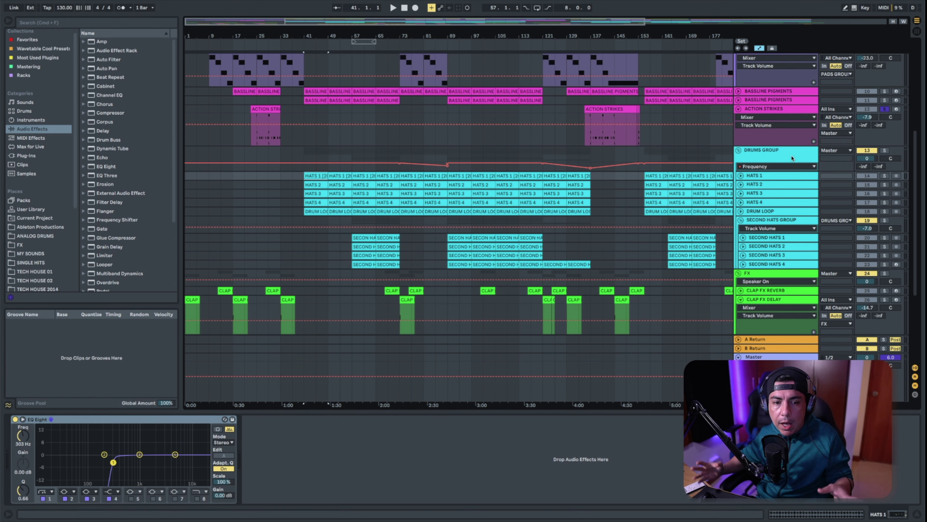
pyautogui.click(740, 176)
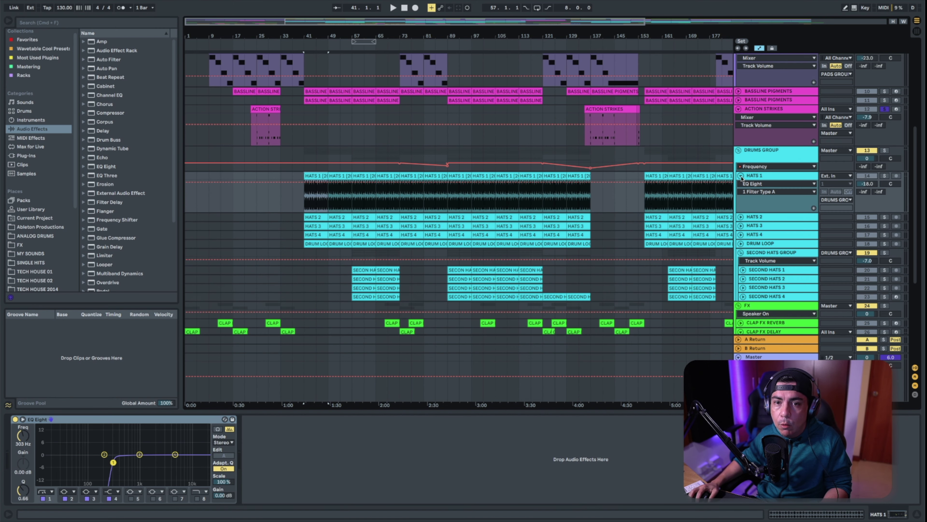
pyautogui.click(757, 178)
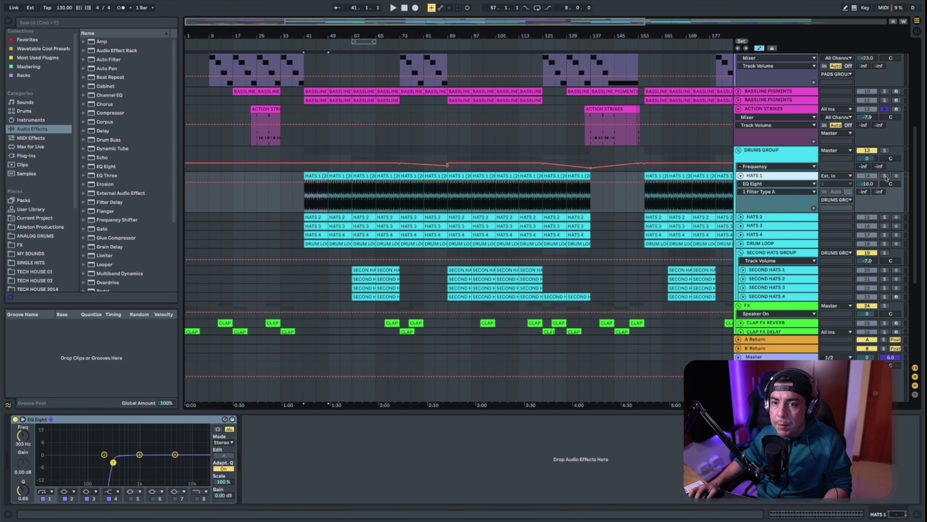
pyautogui.press('space')
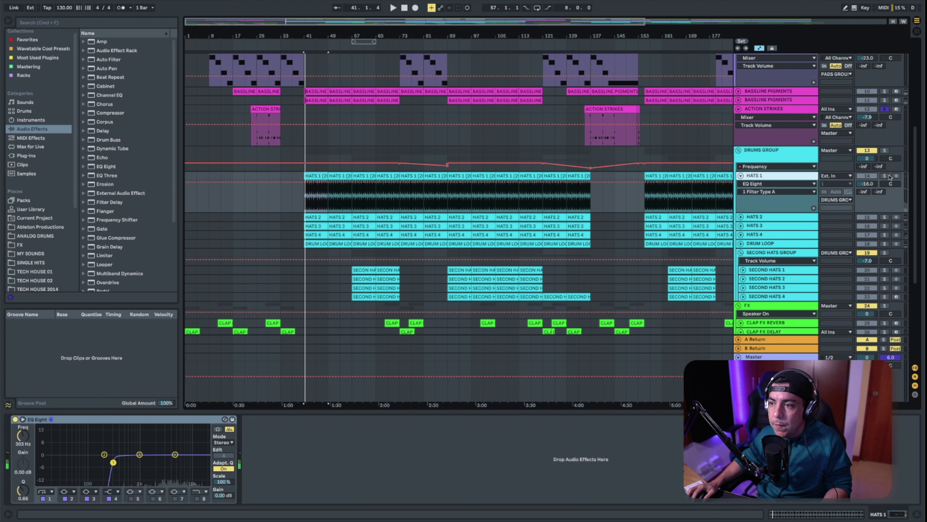
pyautogui.click(884, 176)
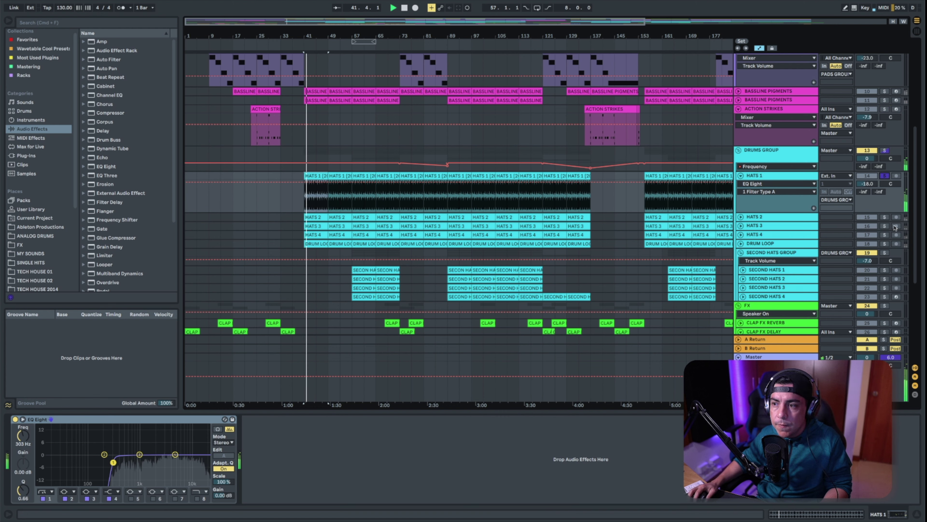
# Unfold HATS 2, HATS 3, HATS 4 and DRUM LOOP, soloing each in turn during playback.
pyautogui.click(885, 218)
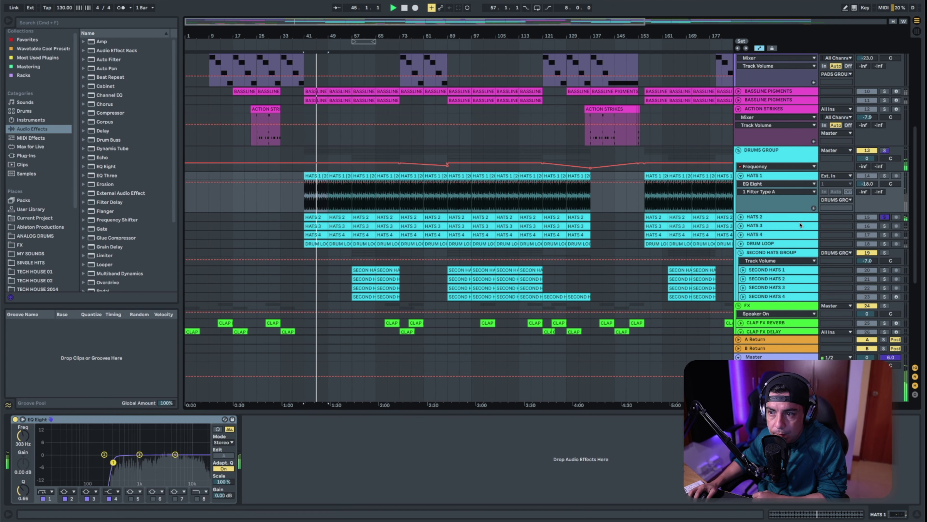
pyautogui.click(741, 217)
pyautogui.scroll(-3, 772, 226)
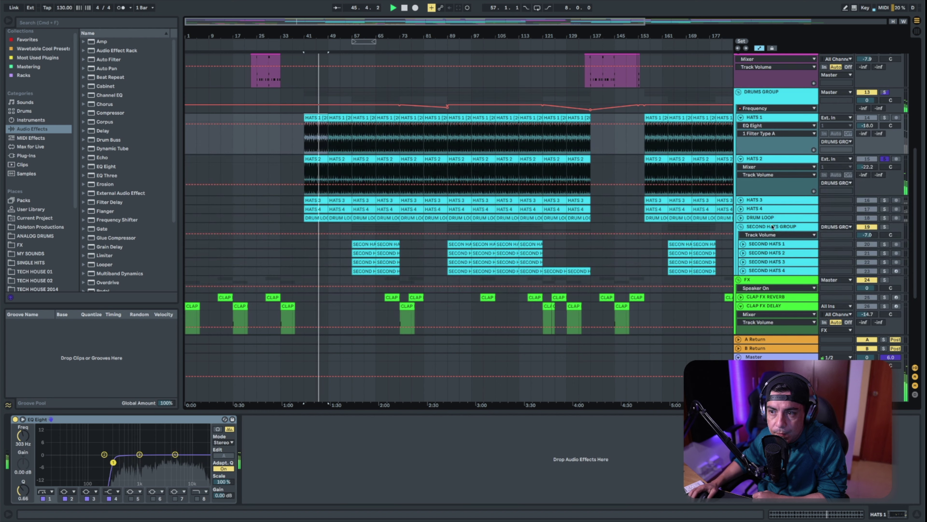
pyautogui.click(741, 200)
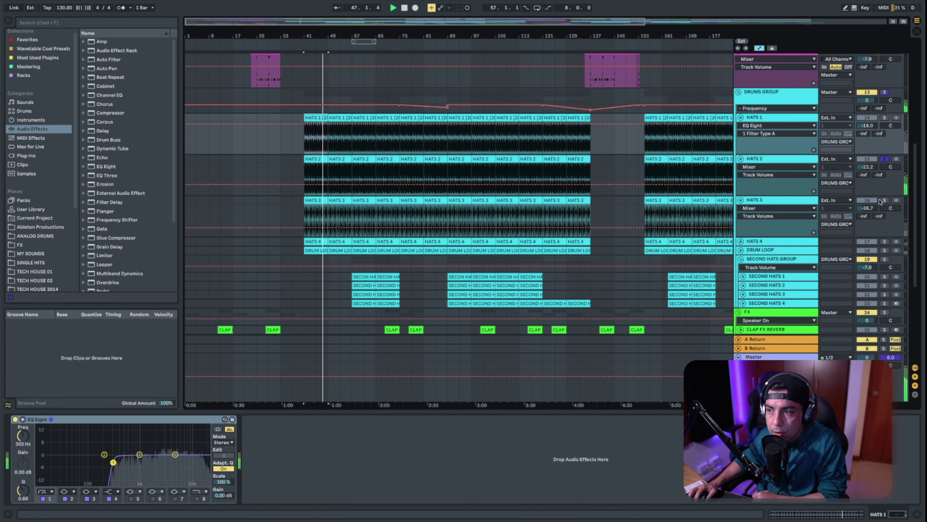
pyautogui.scroll(-5, 741, 183)
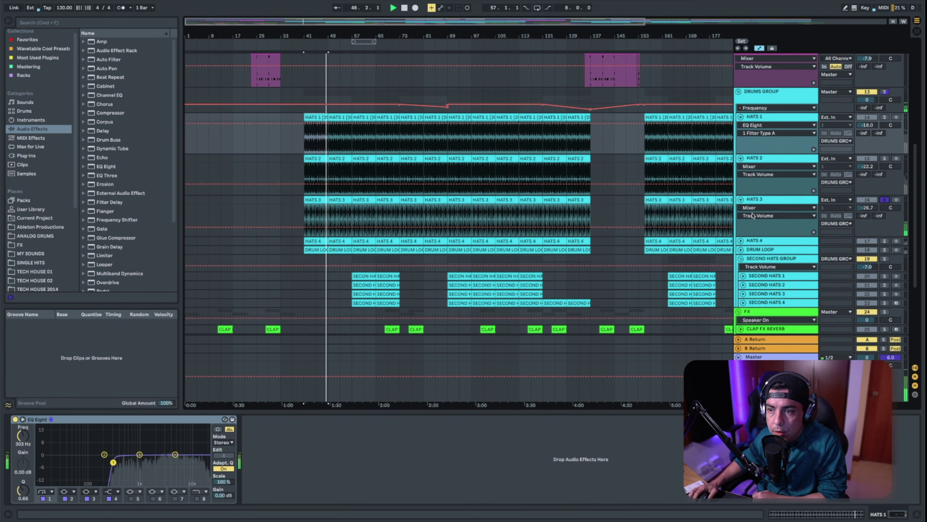
pyautogui.click(741, 180)
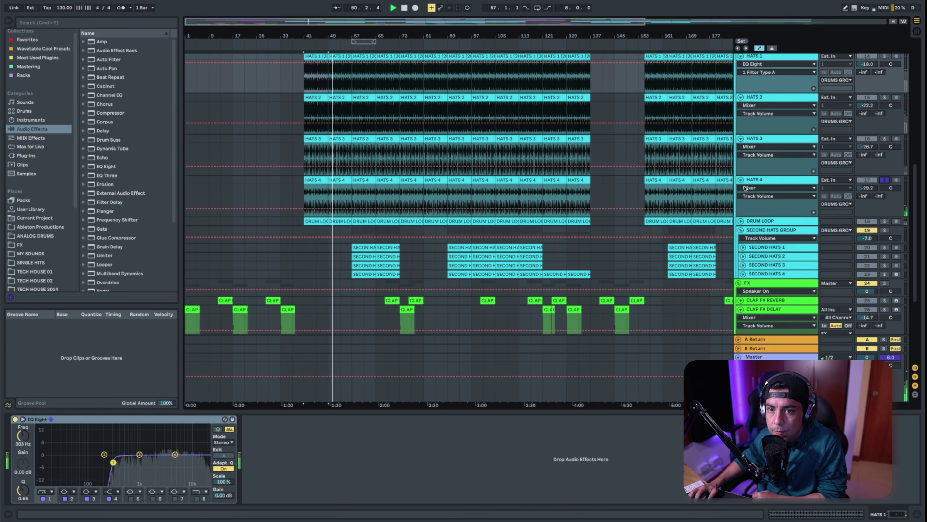
pyautogui.click(742, 221)
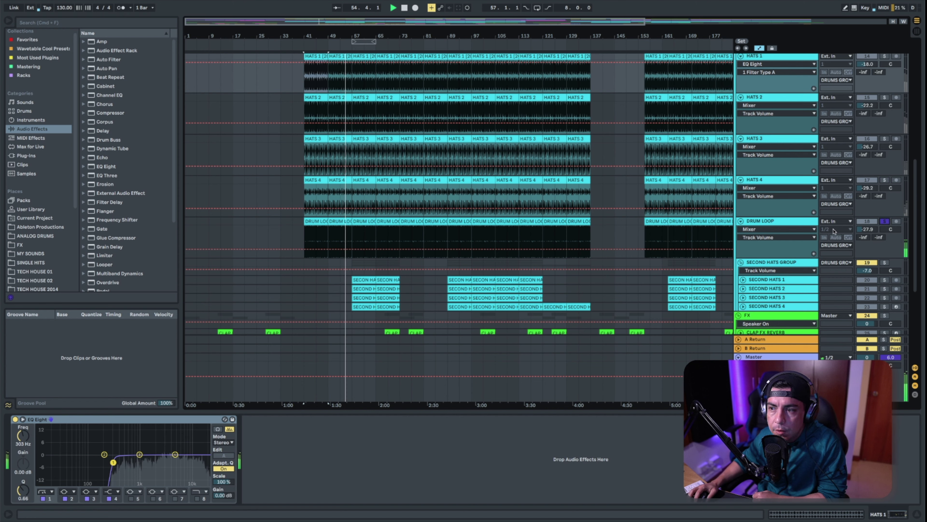
# Solo SECOND HATS GROUP and view the volume curve in its ShaperBox plug-in, closing the plug-in window when done.
pyautogui.click(884, 262)
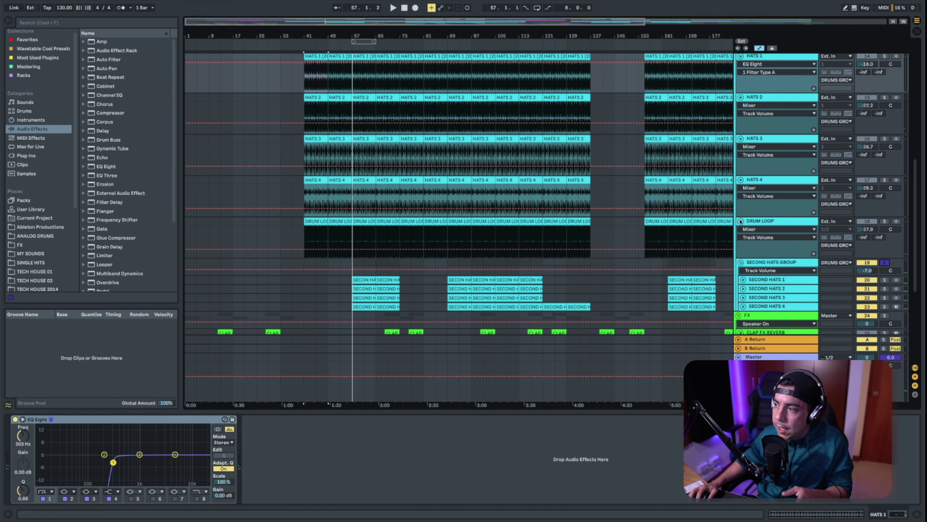
pyautogui.click(788, 262)
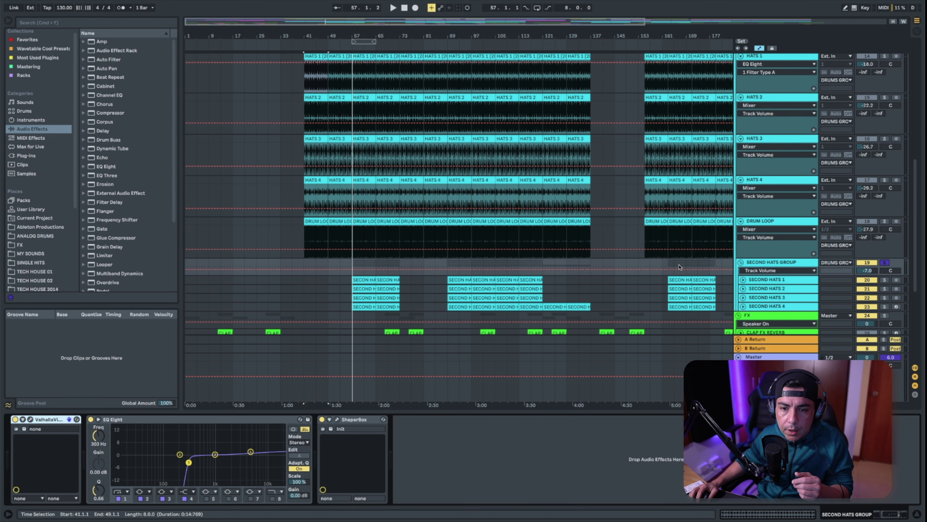
pyautogui.click(336, 420)
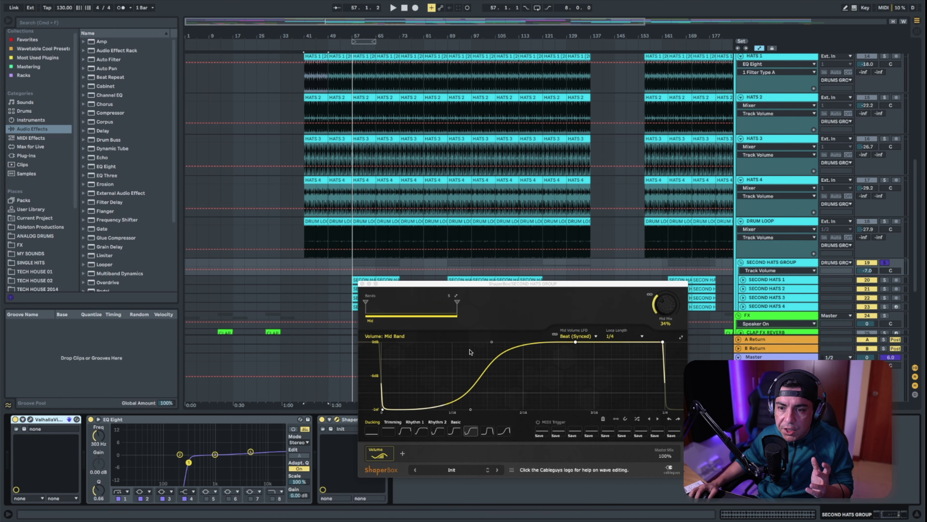
pyautogui.click(363, 283)
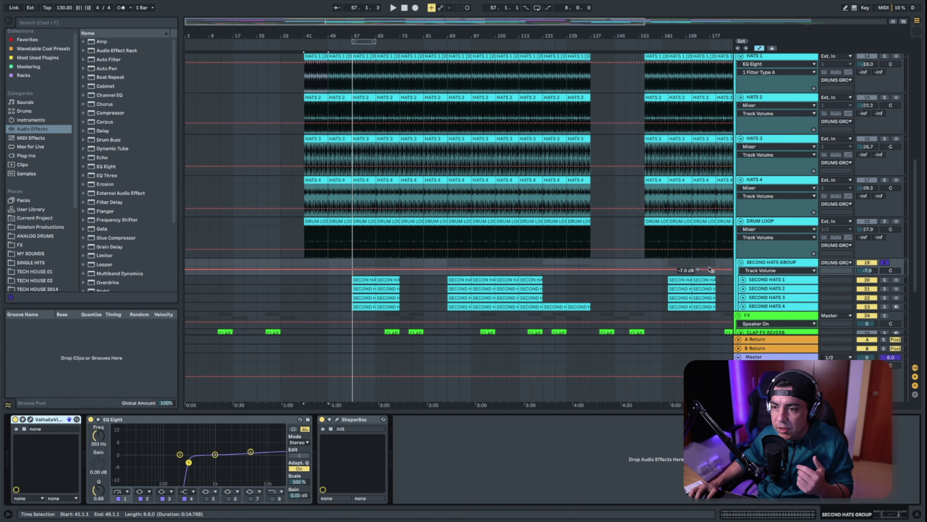
pyautogui.scroll(-5, 765, 241)
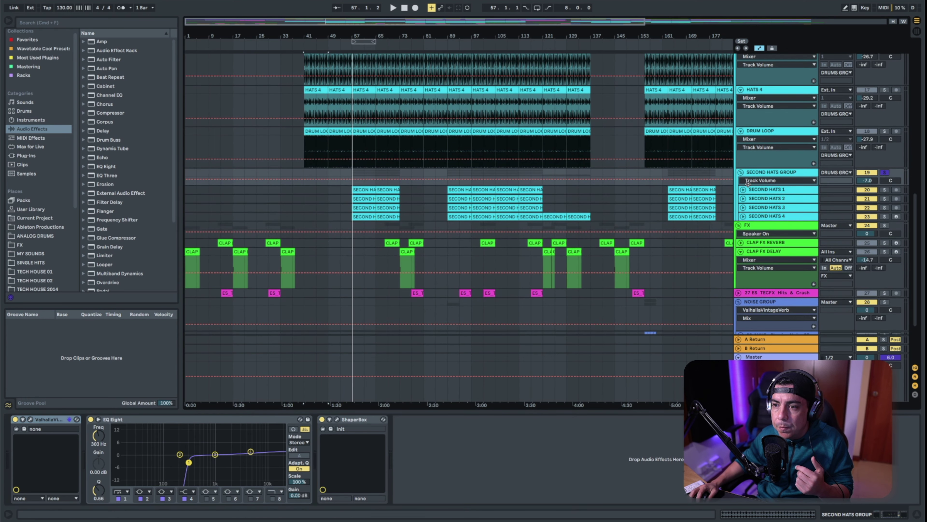
# Unfold and solo SECOND HATS 1, and play its first clip from bar 57.
pyautogui.click(743, 189)
pyautogui.click(789, 193)
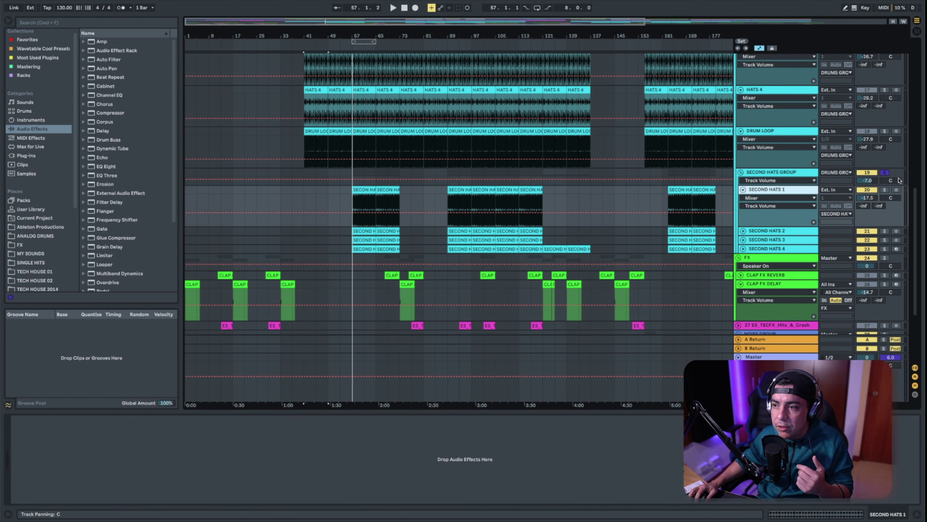
pyautogui.click(884, 190)
pyautogui.press('space')
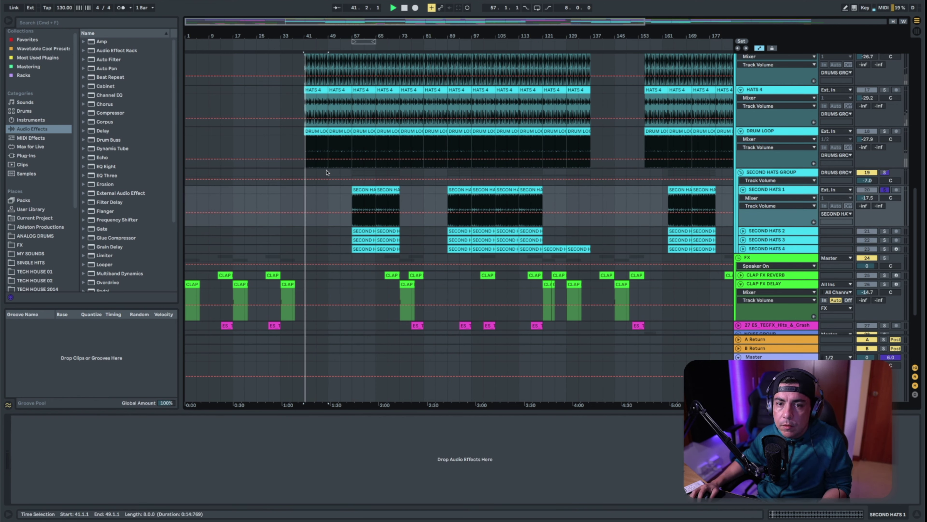
pyautogui.click(370, 191)
pyautogui.press('space')
pyautogui.press('space')
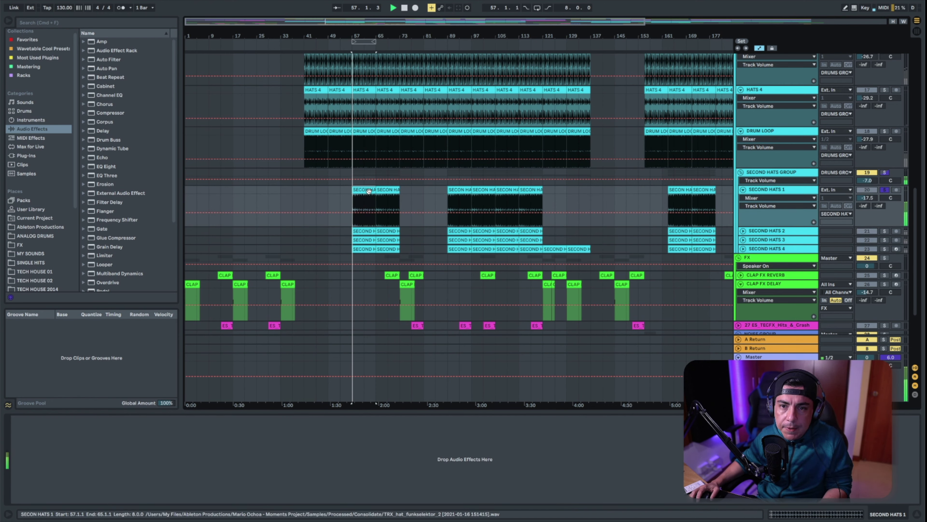
# Solo SECOND HATS 2, 3 and 4 in turn during playback, unfolding each of these tracks.
pyautogui.click(884, 232)
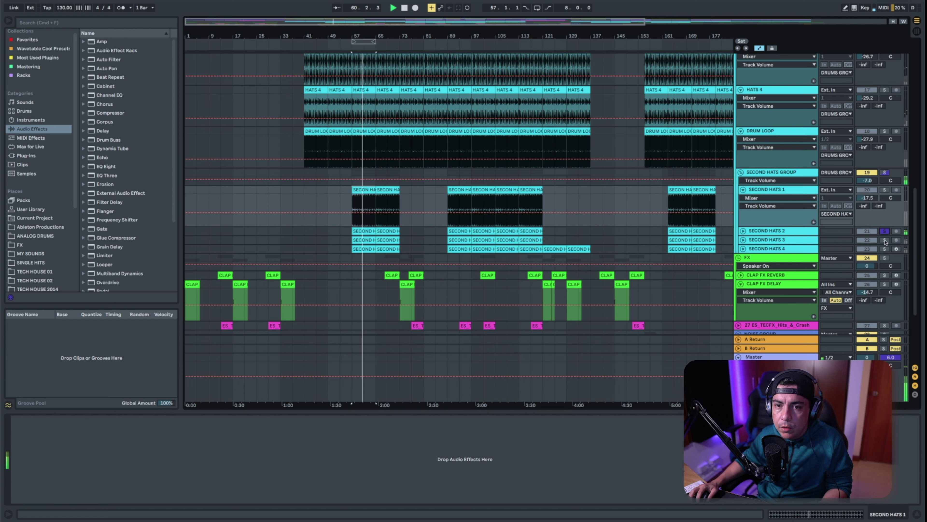
pyautogui.click(885, 240)
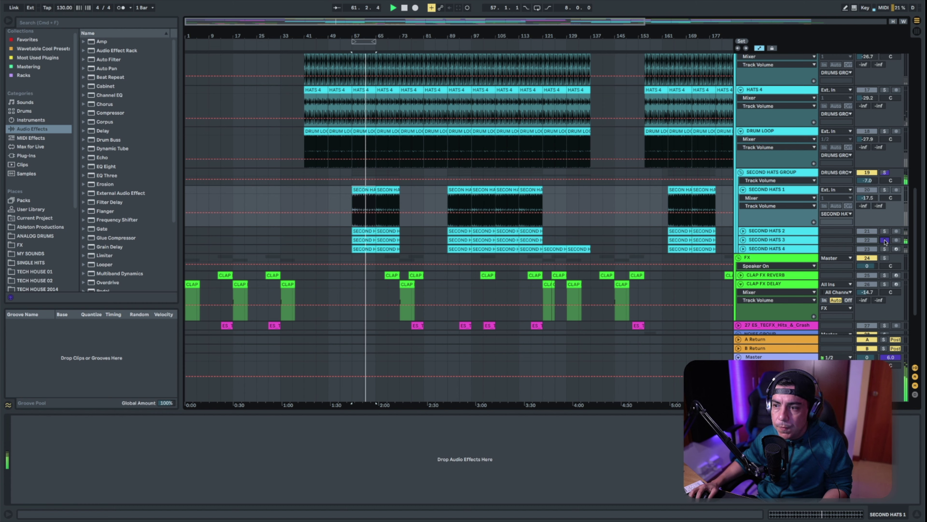
pyautogui.click(743, 231)
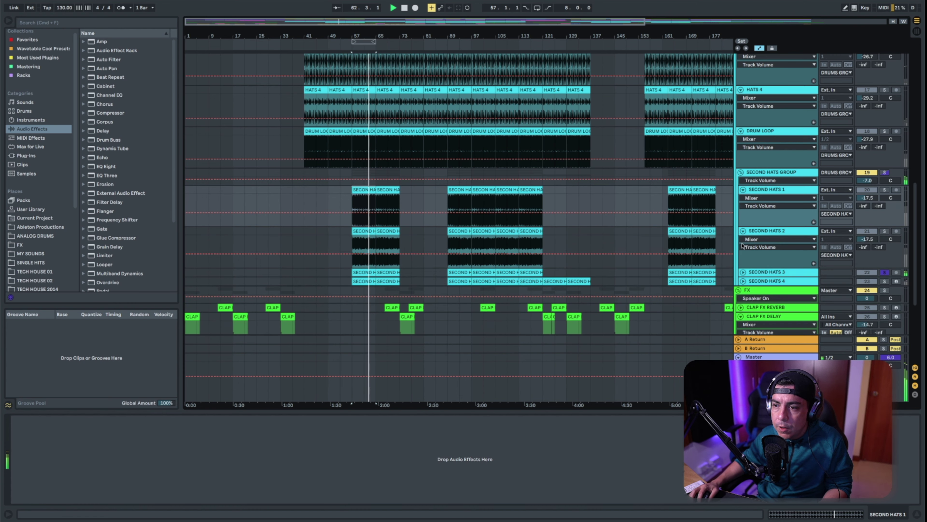
pyautogui.click(743, 272)
pyautogui.scroll(-5, 785, 234)
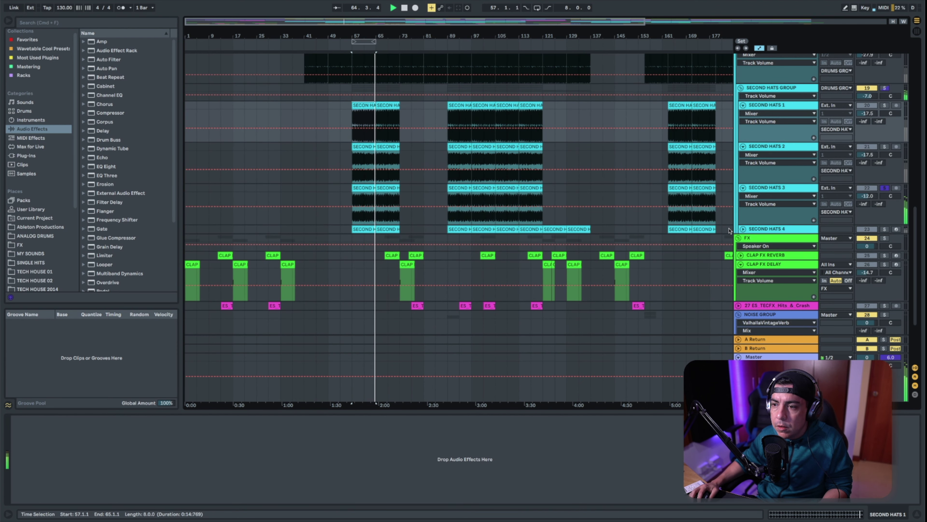
pyautogui.click(743, 229)
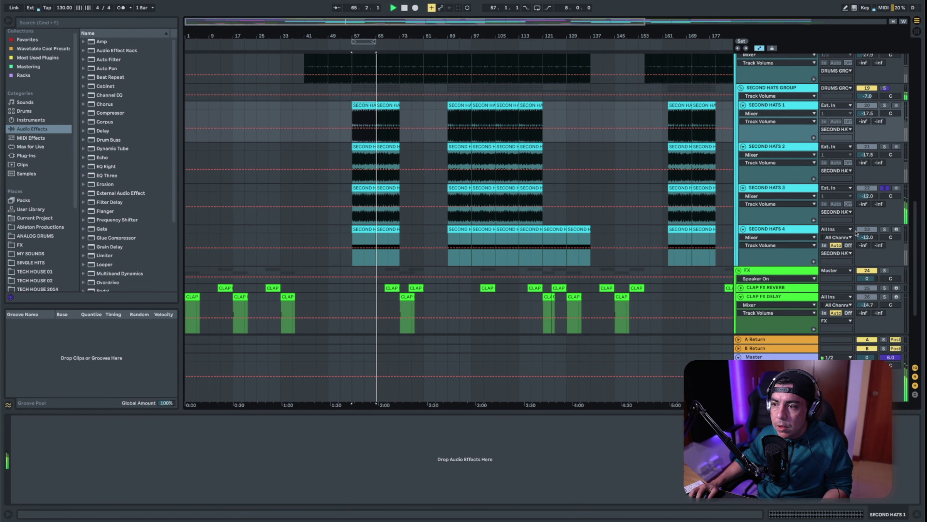
pyautogui.click(885, 229)
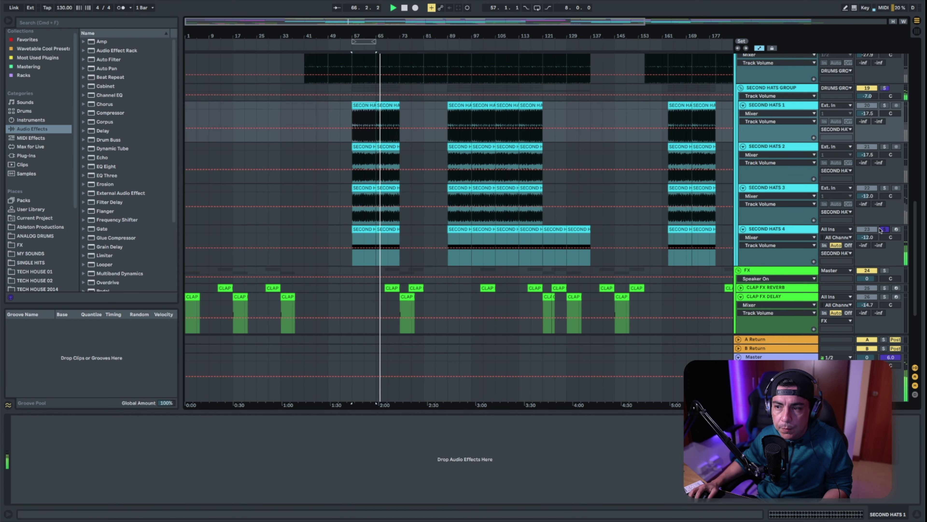
# Examine the sampler device and MIDI clip notes of SECOND HATS 4, playing the clip from bar 57.
pyautogui.click(772, 229)
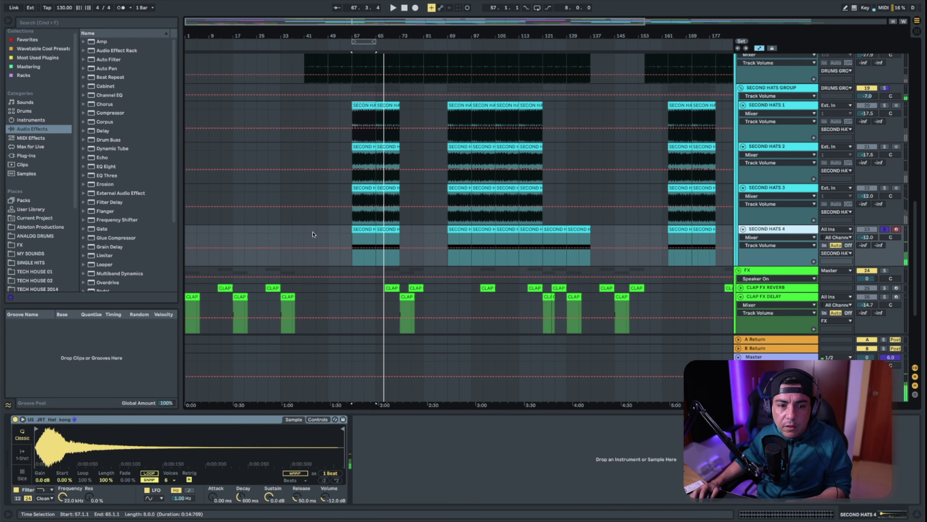
pyautogui.doubleClick(388, 229)
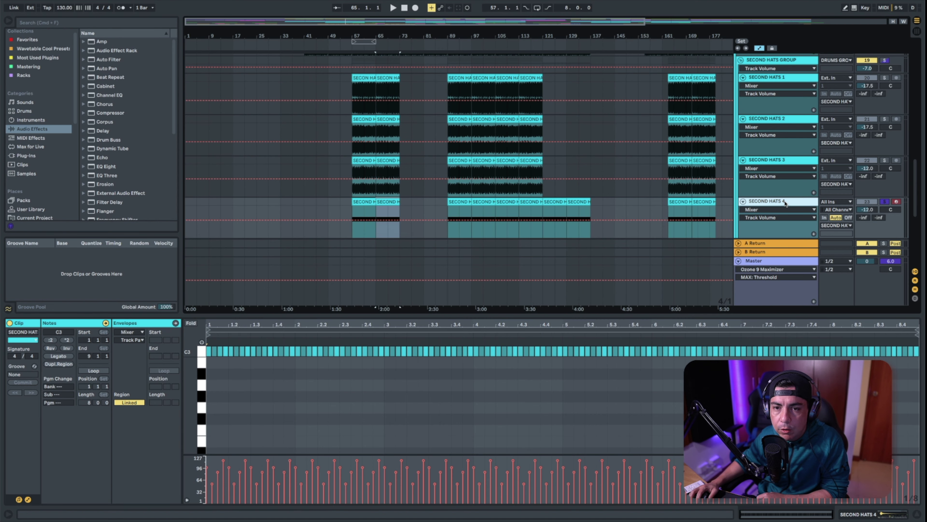
pyautogui.click(776, 201)
pyautogui.click(370, 203)
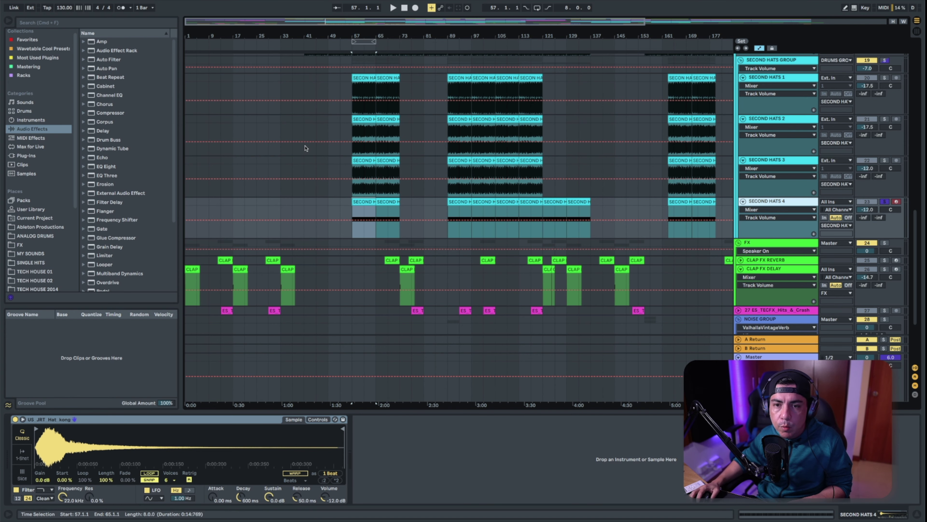
pyautogui.doubleClick(361, 202)
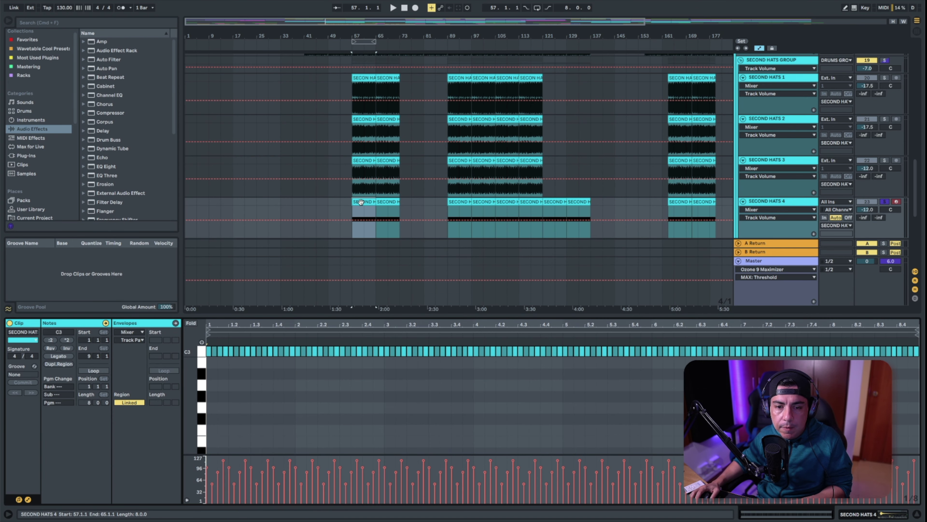
pyautogui.press('space')
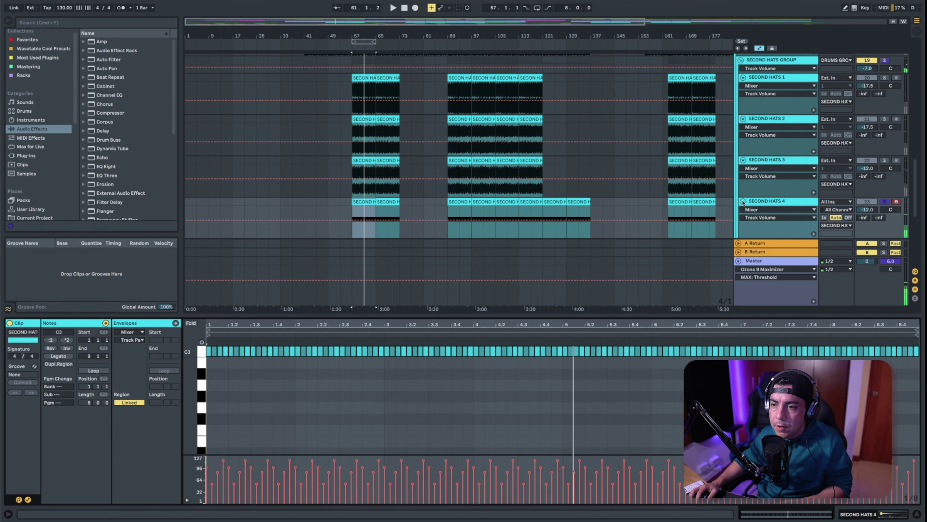
# Fold the four SECOND HATS tracks inside SECOND HATS GROUP.
pyautogui.click(743, 201)
pyautogui.click(743, 160)
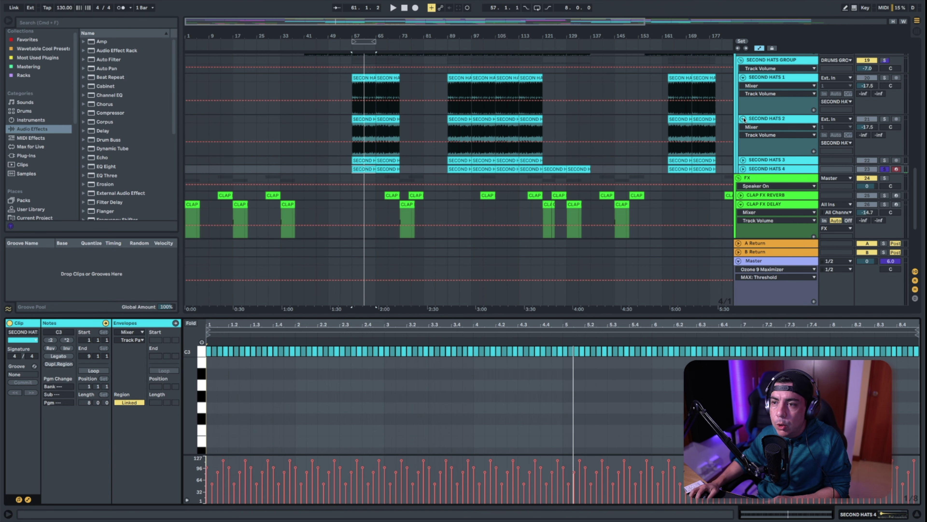
pyautogui.click(743, 119)
pyautogui.click(743, 88)
pyautogui.scroll(5, 742, 123)
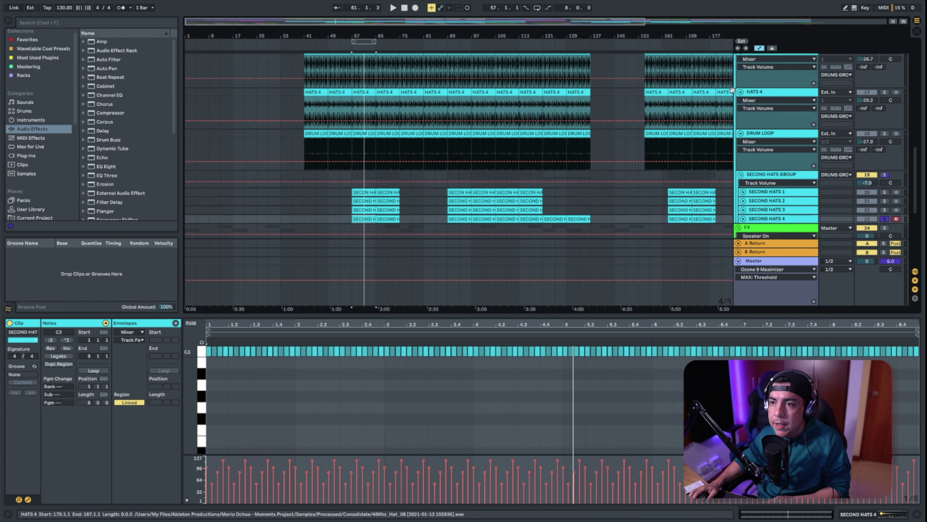
# Fold the DRUM LOOP track and the HATS 4, HATS 3, HATS 2 and HATS 1 tracks.
pyautogui.click(741, 138)
pyautogui.click(741, 97)
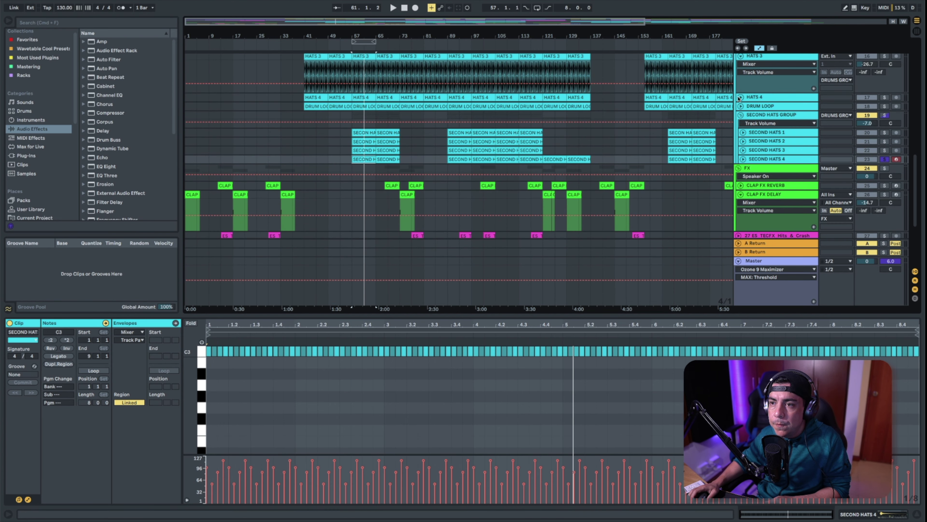
pyautogui.scroll(3, 743, 96)
pyautogui.click(741, 114)
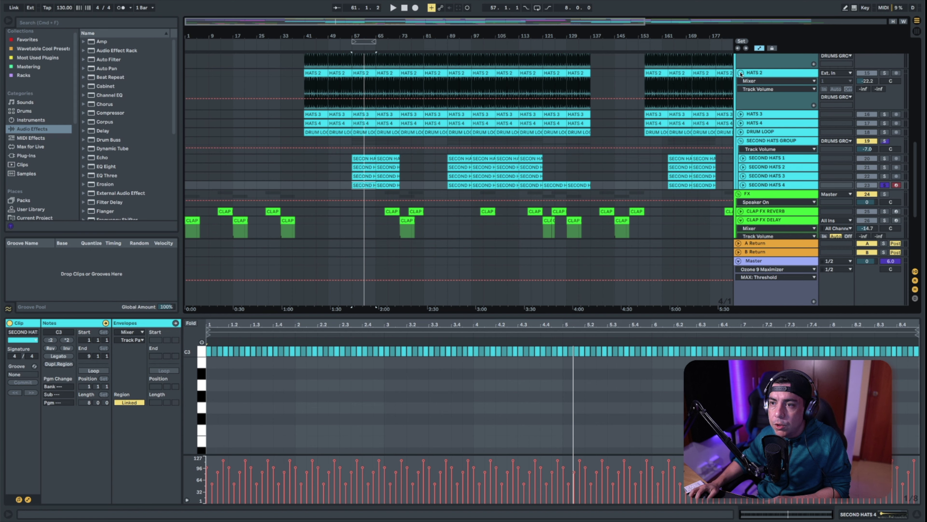
pyautogui.click(741, 73)
pyautogui.scroll(3, 740, 76)
pyautogui.click(741, 98)
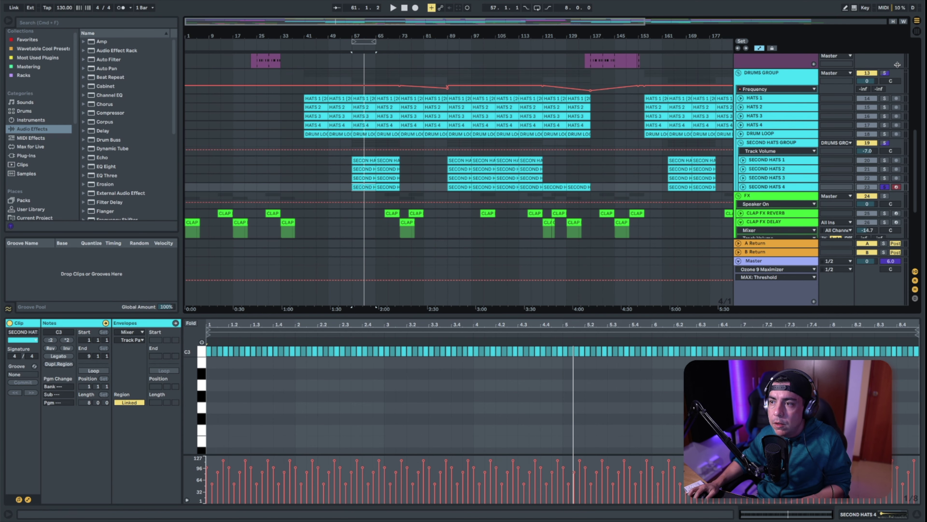
# Play from bar 57 and solo DRUMS GROUP to hear all the hats and the drum loop together.
pyautogui.press('space')
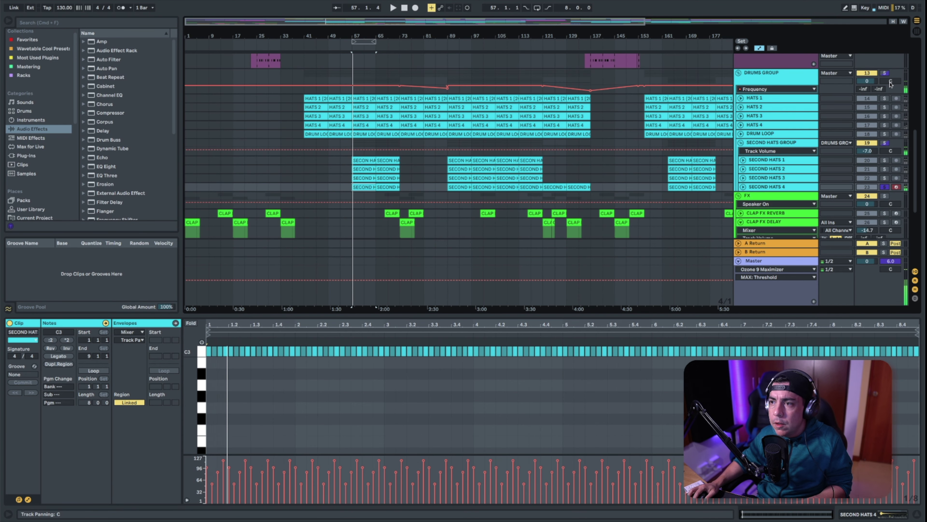
pyautogui.click(885, 74)
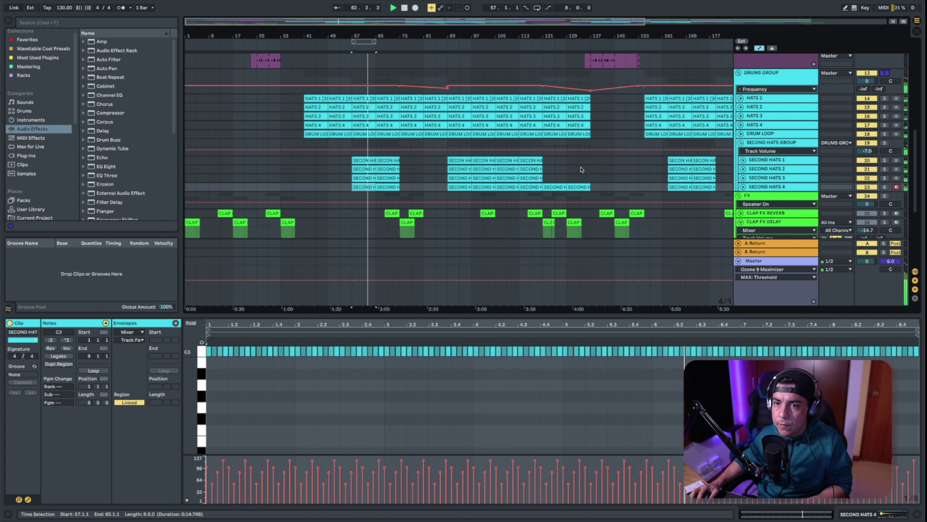
# View the notes of the CLAP FX REVERB clip at bar 68, and switch to the FX group's device view.
pyautogui.scroll(-4, 664, 188)
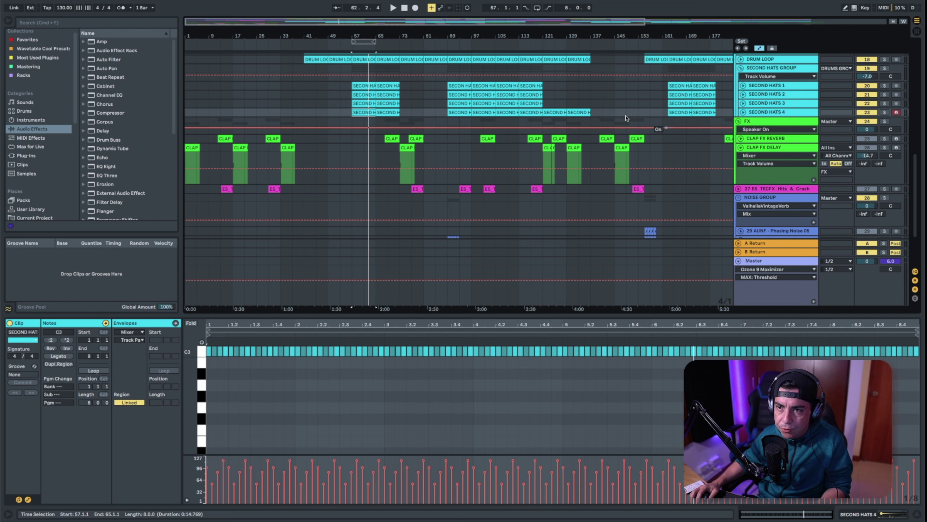
pyautogui.click(727, 138)
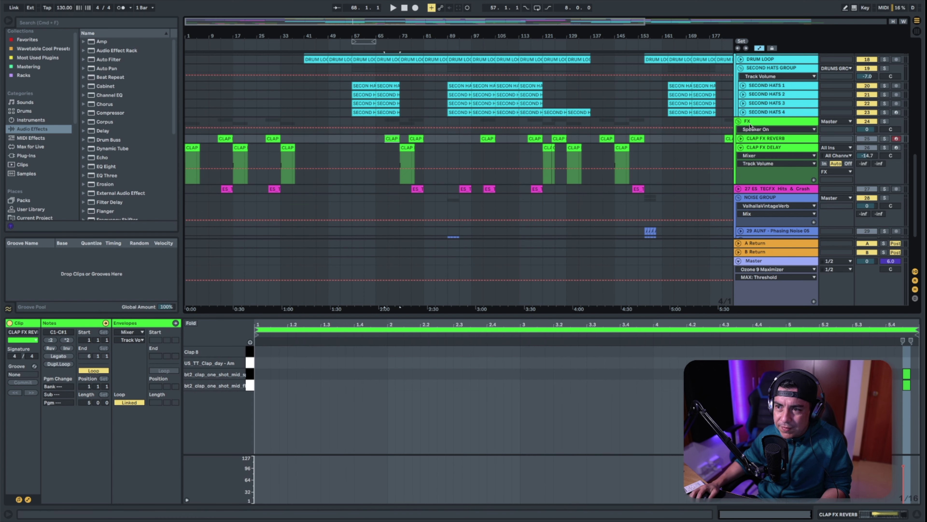
pyautogui.click(760, 124)
pyautogui.hotkey('shift', 'Tab')
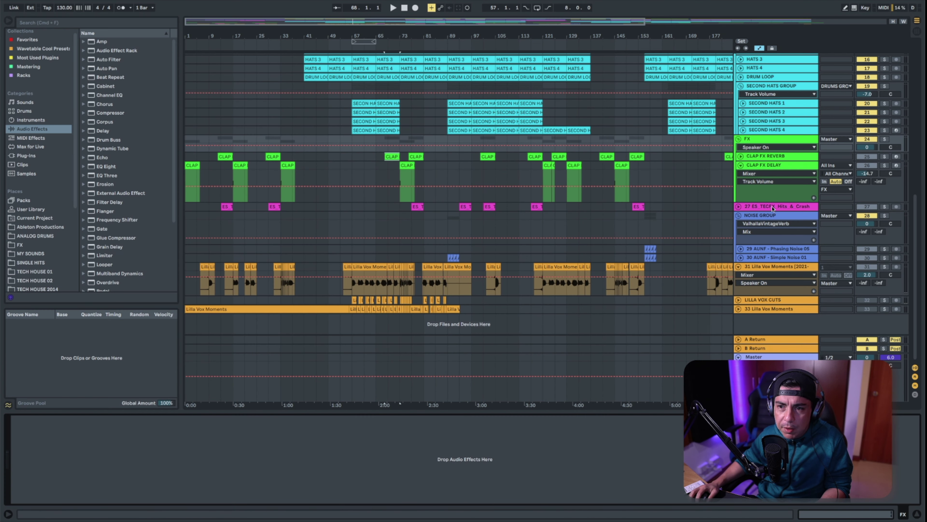
# Display the CLAP FX REVERB devices and view its ValhallaVintageVerb settings, closing the plug-in window when done.
pyautogui.click(763, 157)
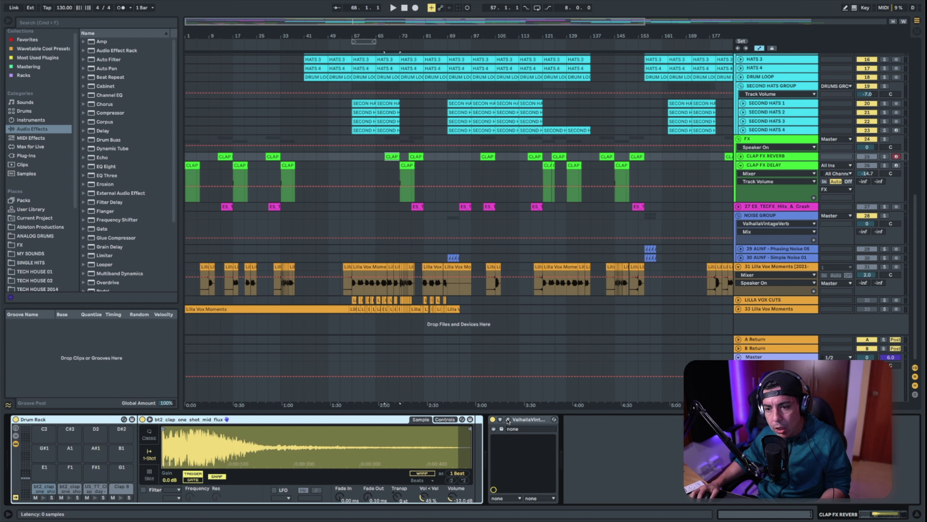
pyautogui.click(508, 420)
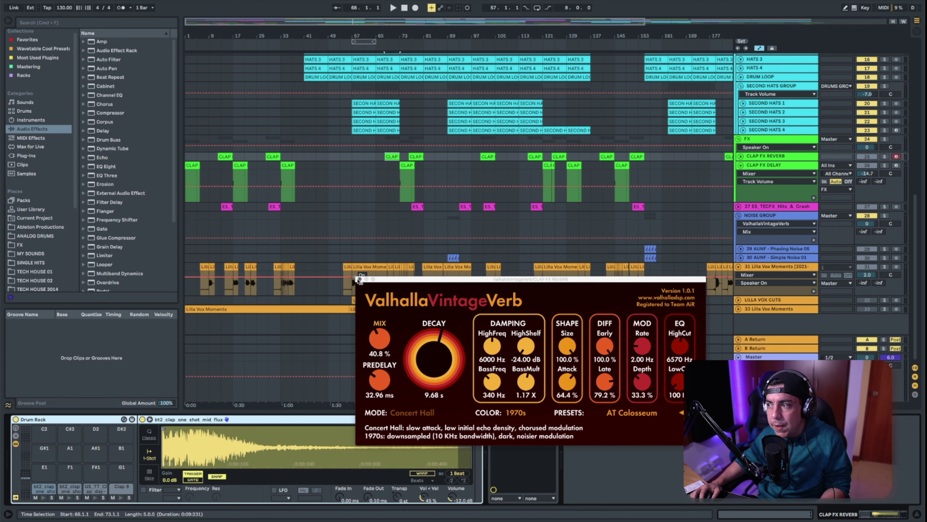
pyautogui.click(358, 279)
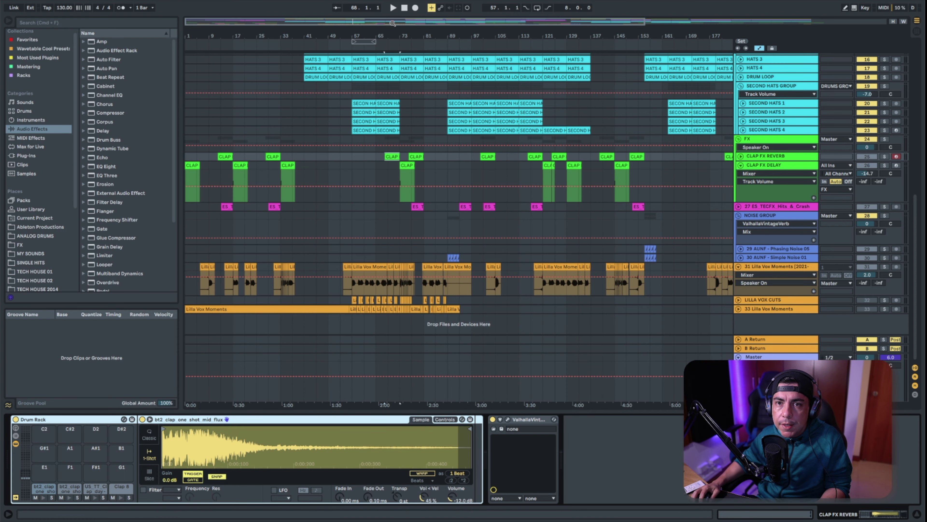
# Unfold CLAP FX REVERB and play from 72.3.1 near the end of its clip, soloing the FX group.
pyautogui.scroll(3, 208, 277)
pyautogui.click(737, 157)
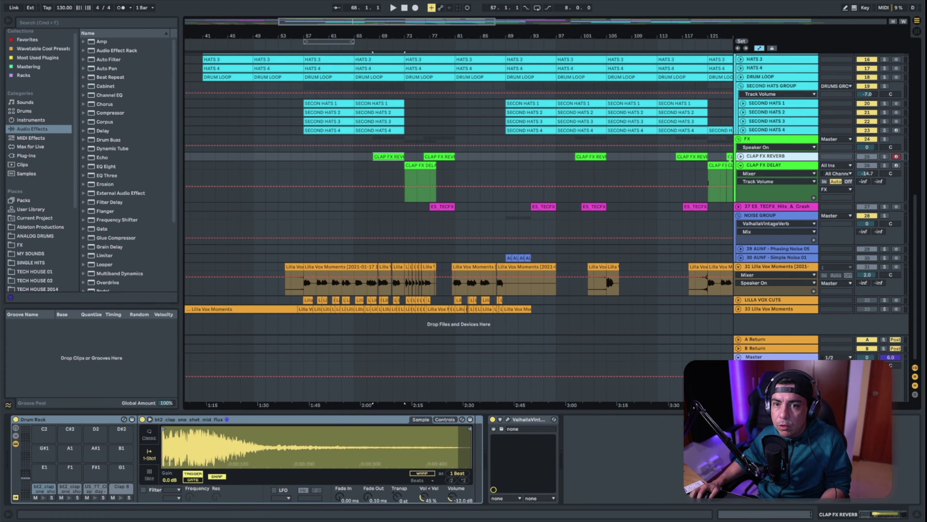
pyautogui.click(741, 156)
pyautogui.click(393, 175)
pyautogui.scroll(4, 392, 186)
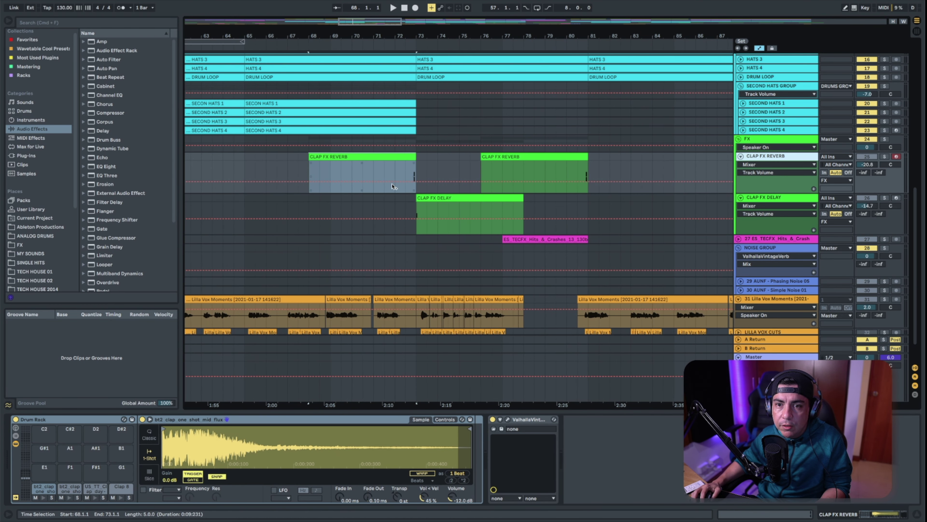
pyautogui.click(405, 191)
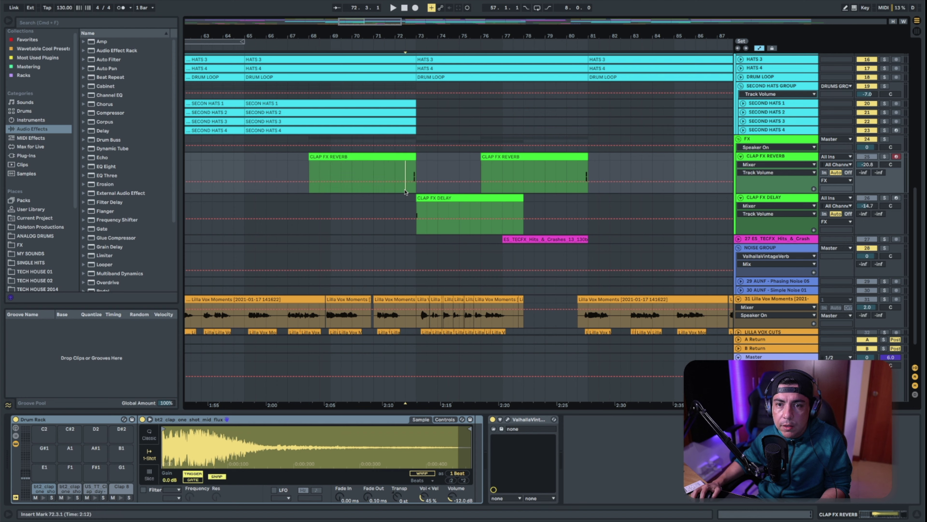
pyautogui.press('space')
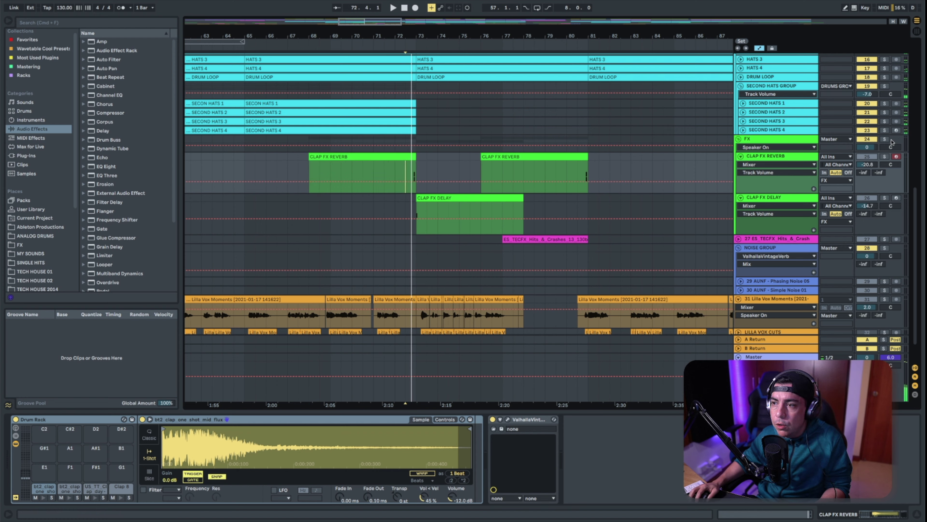
pyautogui.click(885, 139)
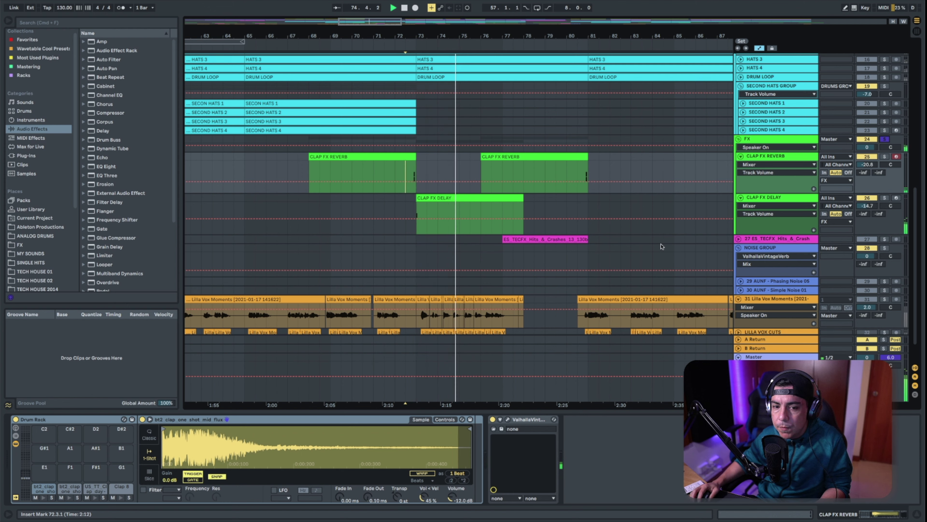
# Display the device chain of CLAP FX DELAY and select its clip at bar 73.
pyautogui.click(783, 156)
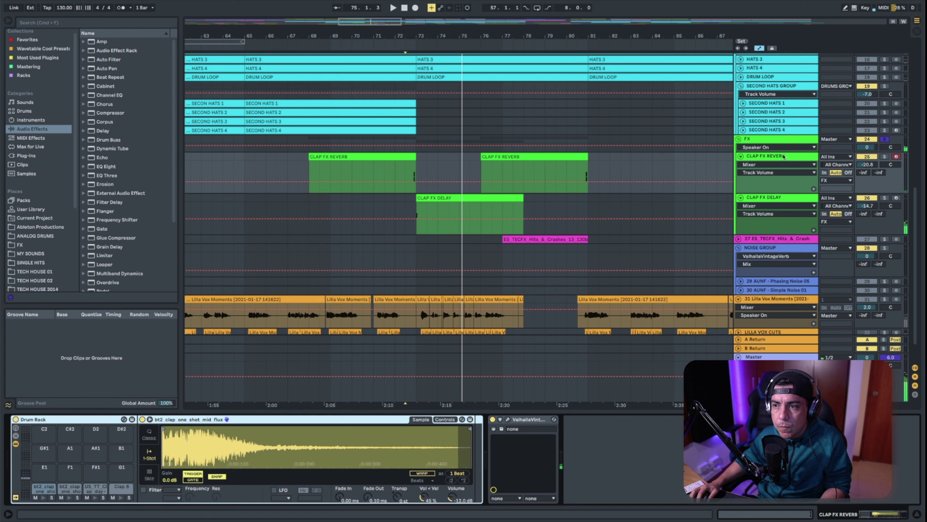
pyautogui.click(765, 197)
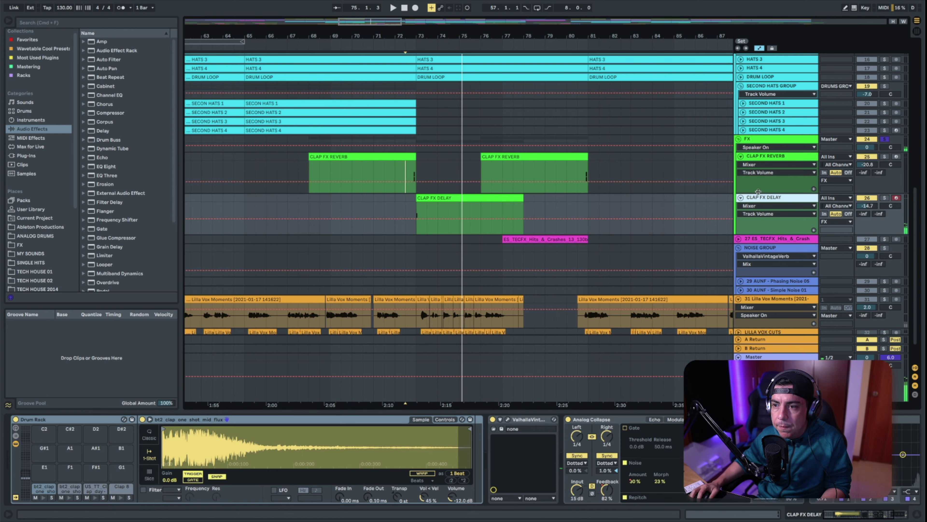
pyautogui.click(500, 198)
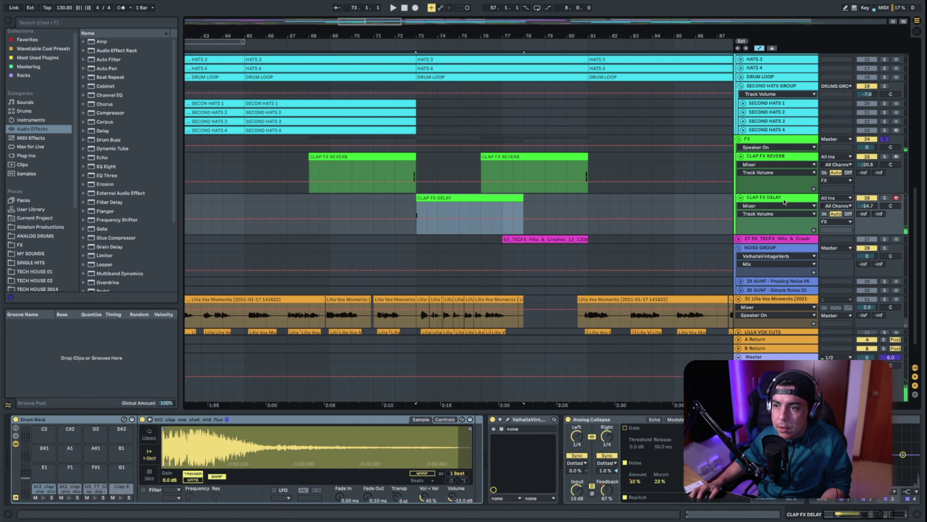
# Play the CLAP FX DELAY clip from bar 73, stopping playback and reselecting the clip.
pyautogui.press('space')
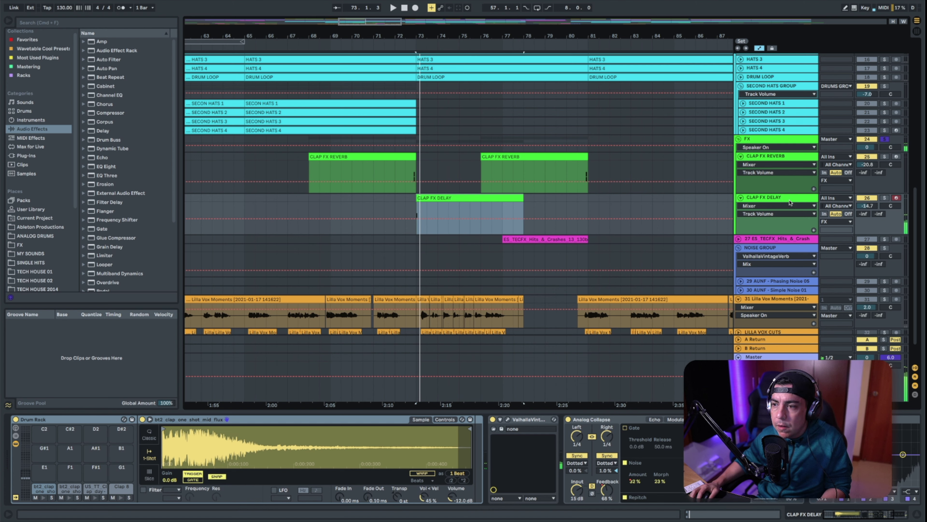
pyautogui.doubleClick(403, 8)
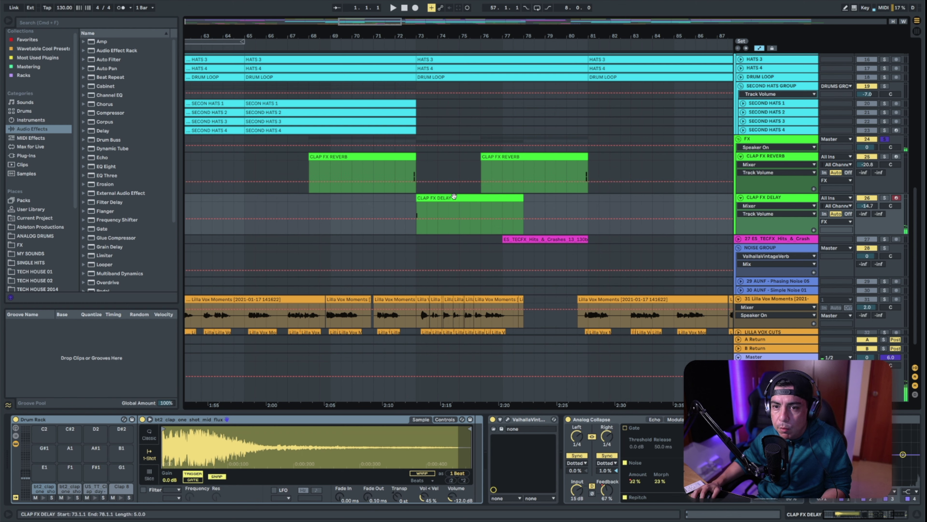
pyautogui.click(456, 199)
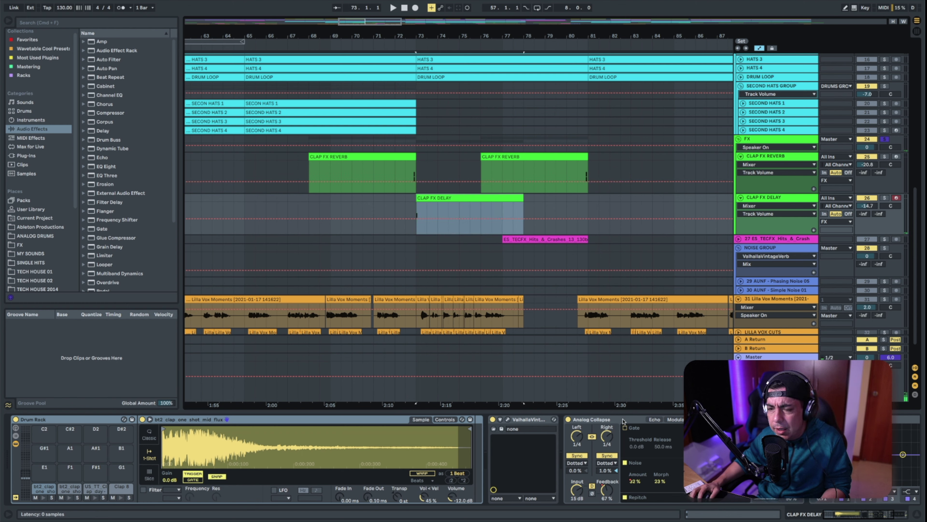
# Examine CLAP FX DELAY's Analog Collapse echo and ValhallaVintageVerb settings, unfolding Echo among the audio effects and closing the plug-in window when done.
pyautogui.click(623, 421)
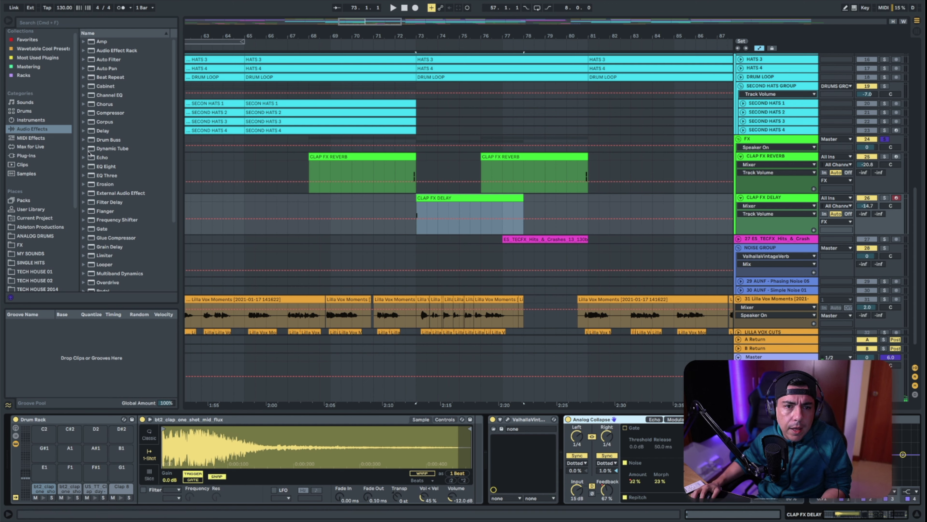
pyautogui.click(83, 157)
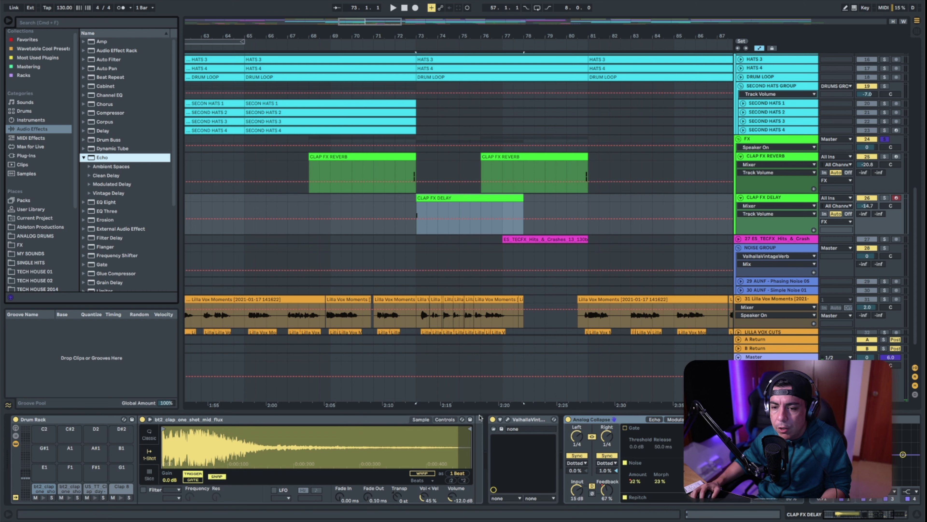
pyautogui.click(507, 420)
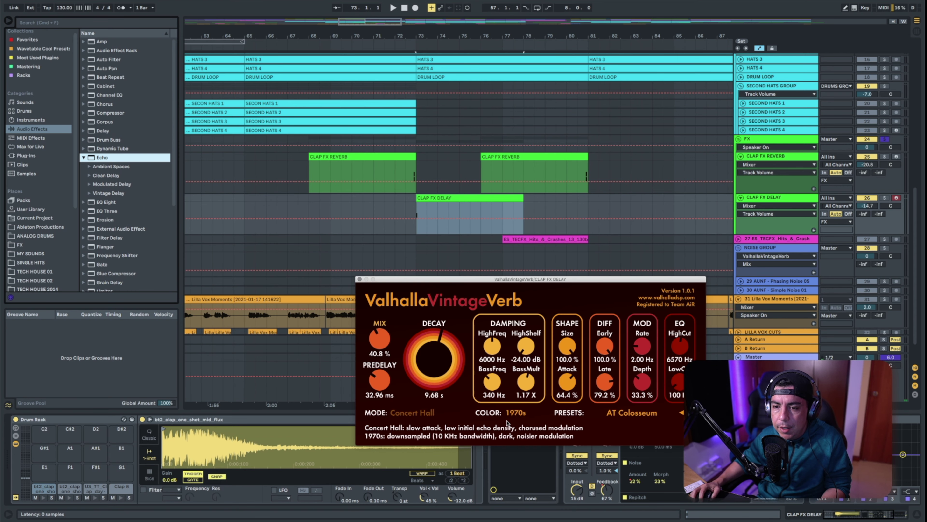
pyautogui.click(359, 279)
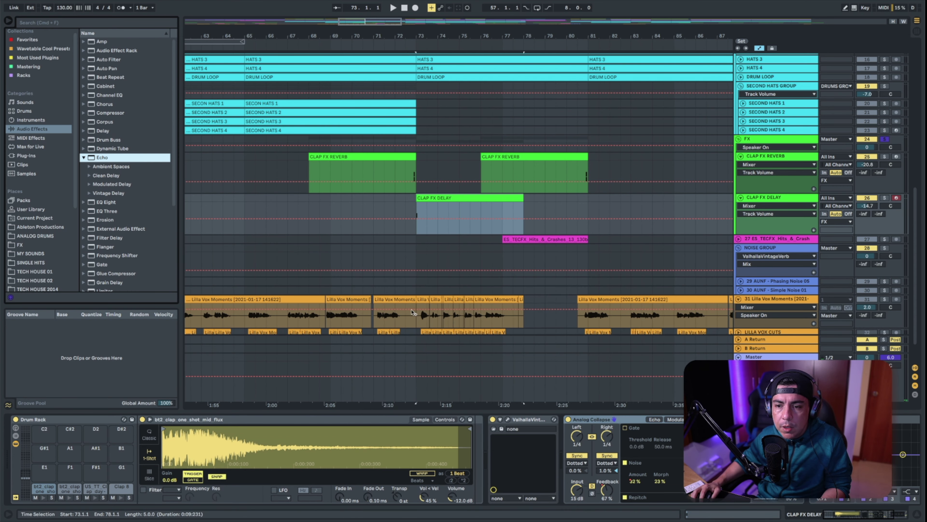
pyautogui.hscroll(5, 560, 423)
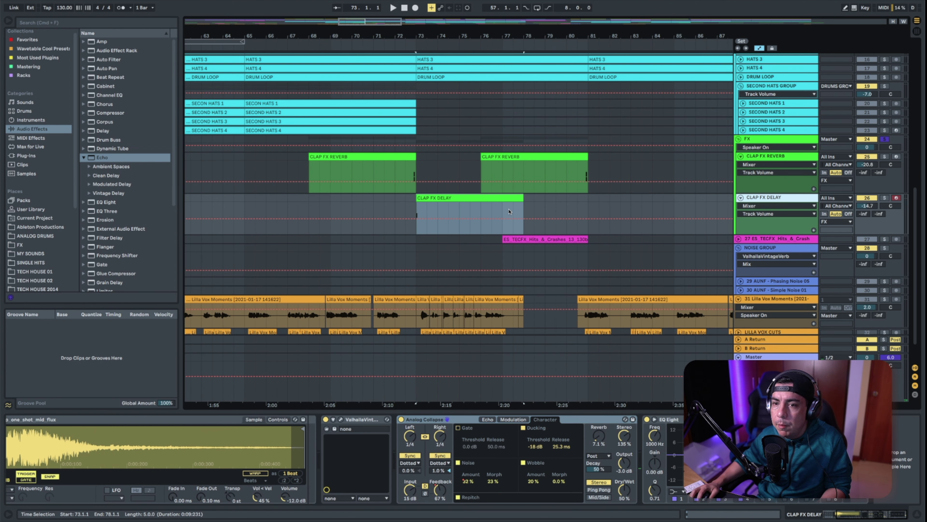
# Solo the CLAP FX DELAY track and play its clip from bar 73, stopping after a couple of bars.
pyautogui.click(885, 198)
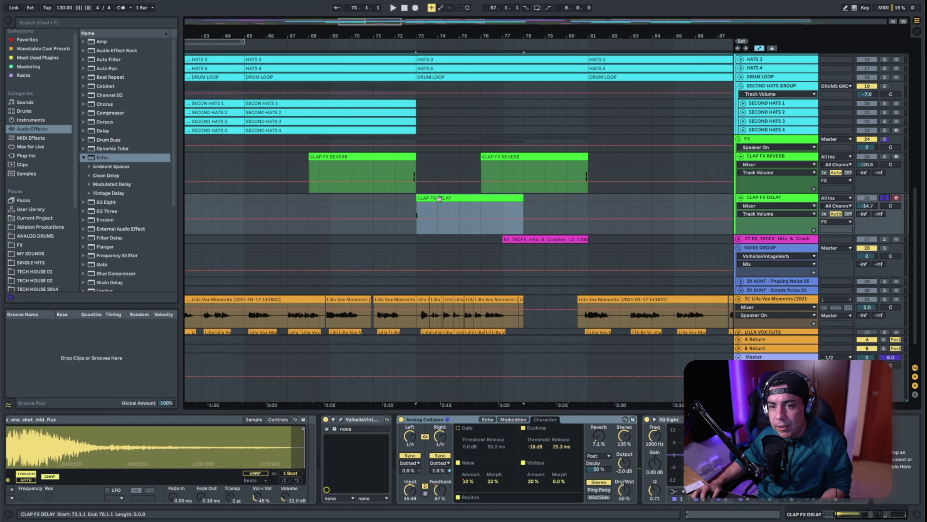
pyautogui.press('space')
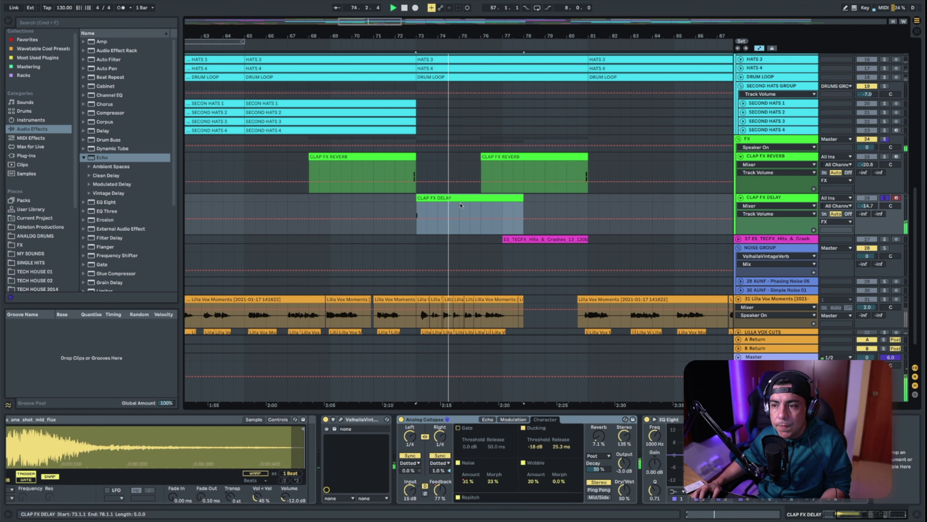
pyautogui.press('space')
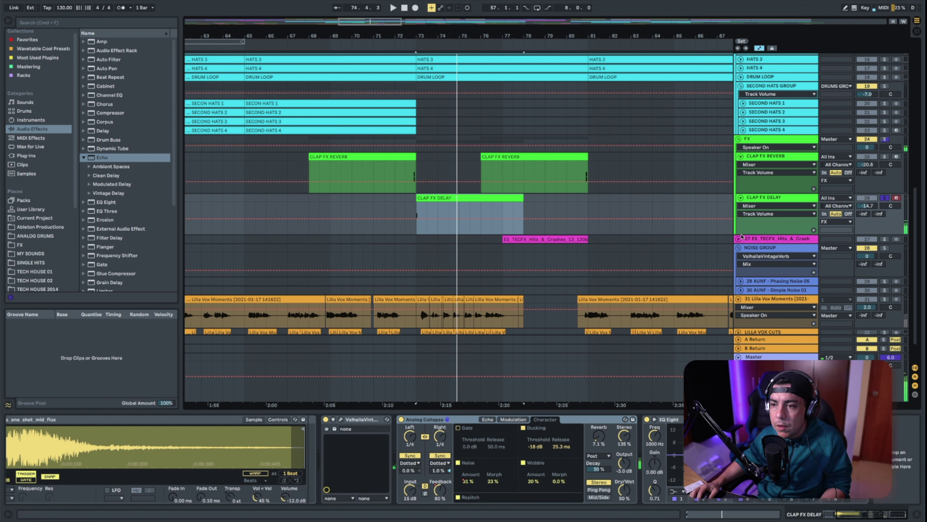
# Unfold the ES_TECFX_Hits_&_Crash track, display its reverb rack, and solo its clip from bar 80.
pyautogui.click(738, 239)
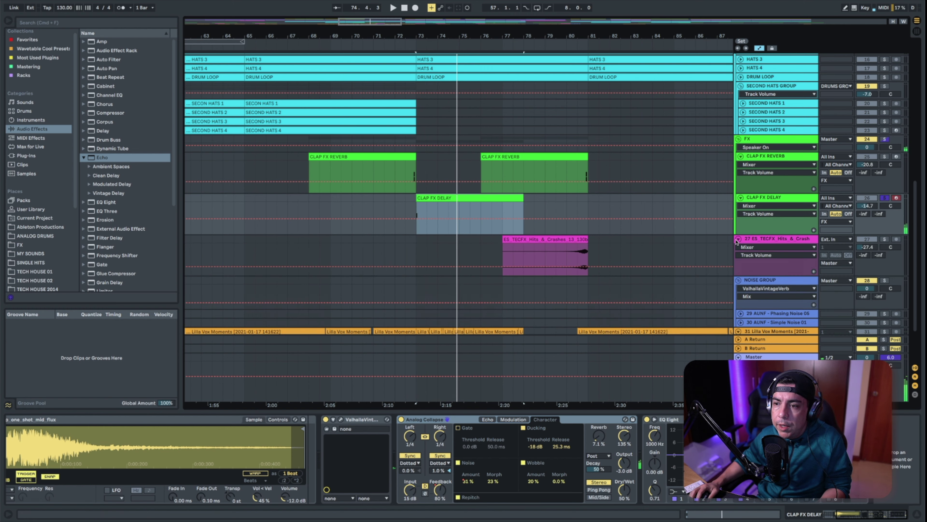
pyautogui.click(750, 239)
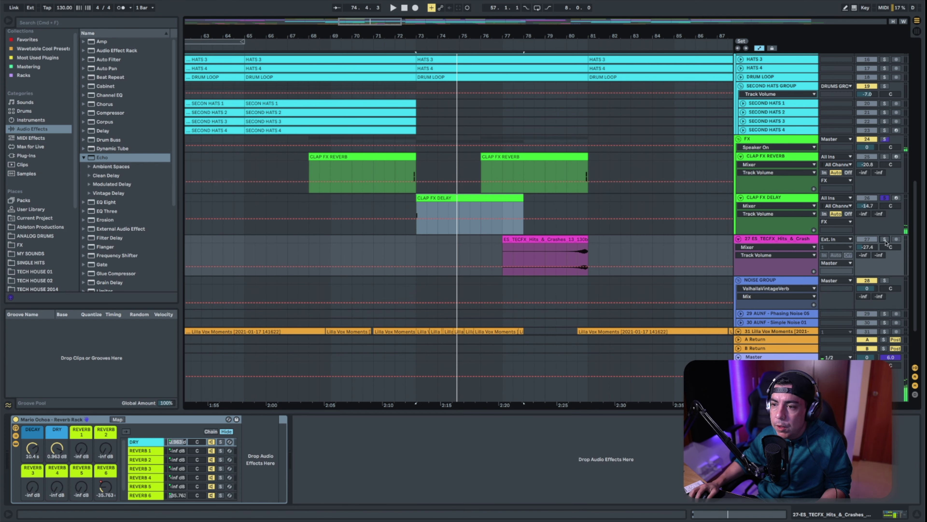
pyautogui.click(566, 258)
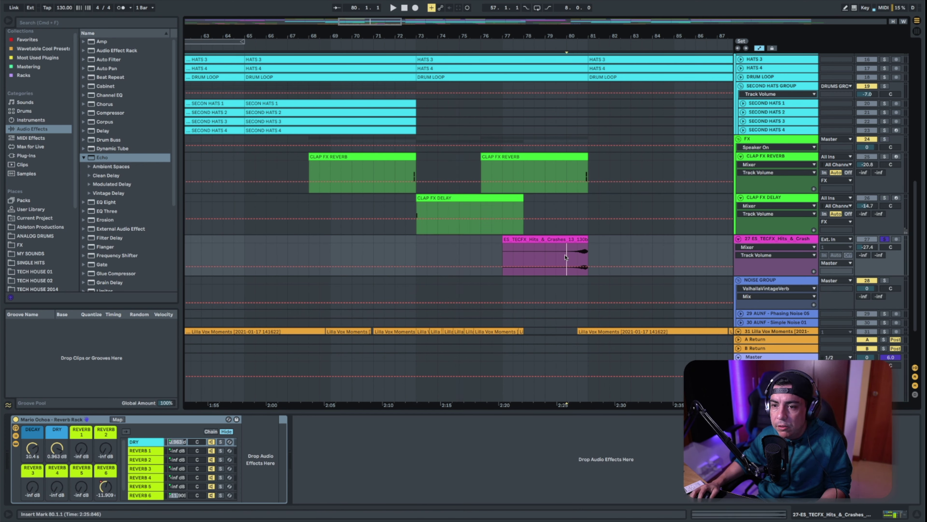
# Reverse the ES_TECFX_Hits_&_Crashes clip at bar 77 to audition it, reverse it back, and play it from 79.3.1.
pyautogui.click(558, 238)
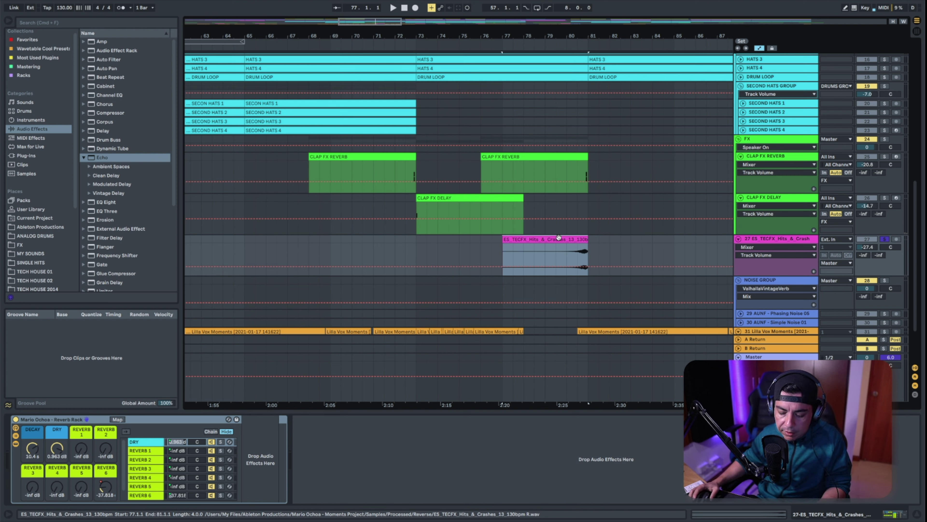
pyautogui.press('r')
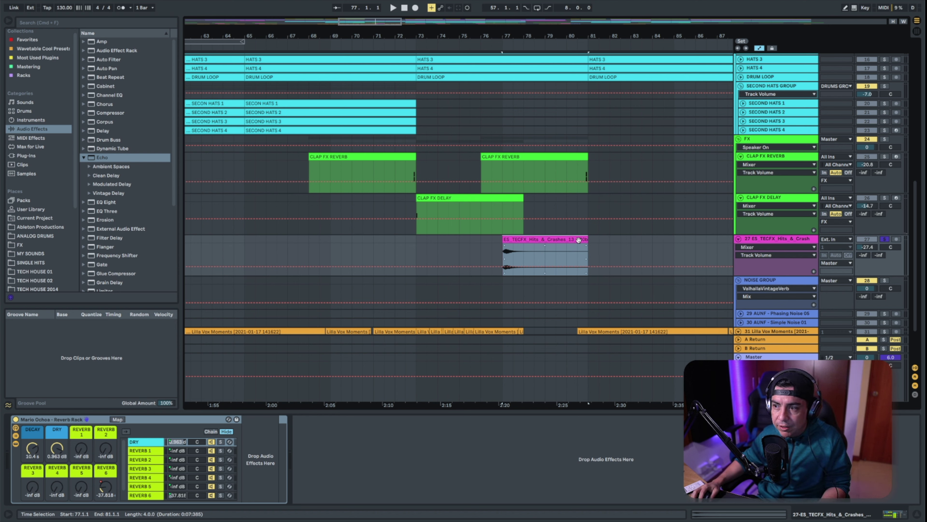
pyautogui.press('space')
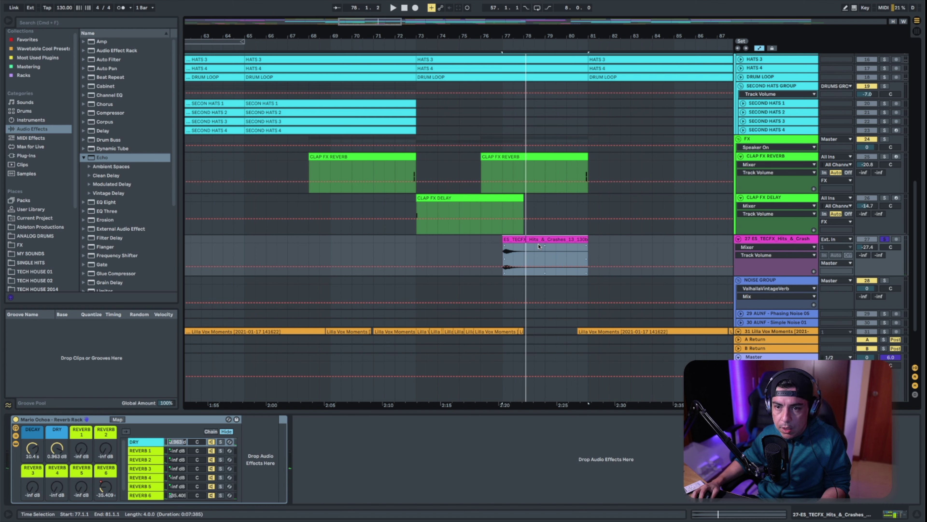
pyautogui.press('r')
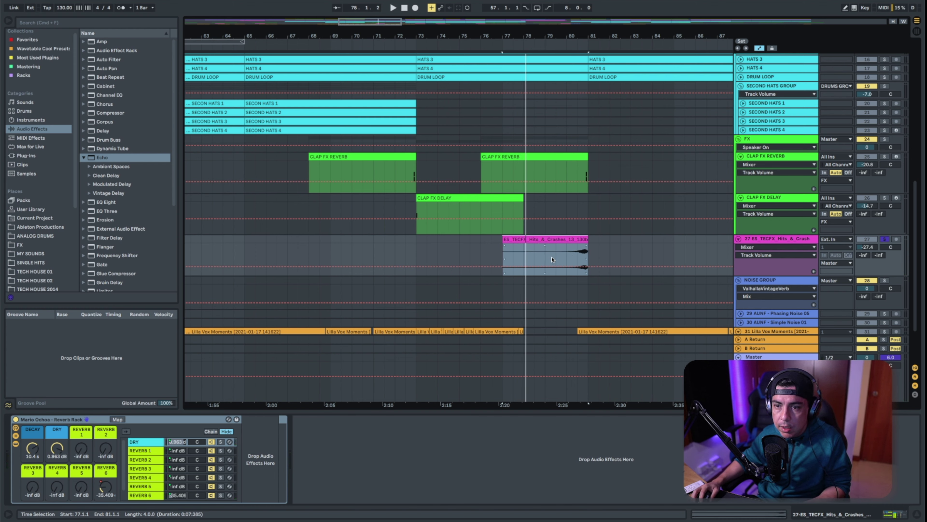
pyautogui.click(556, 259)
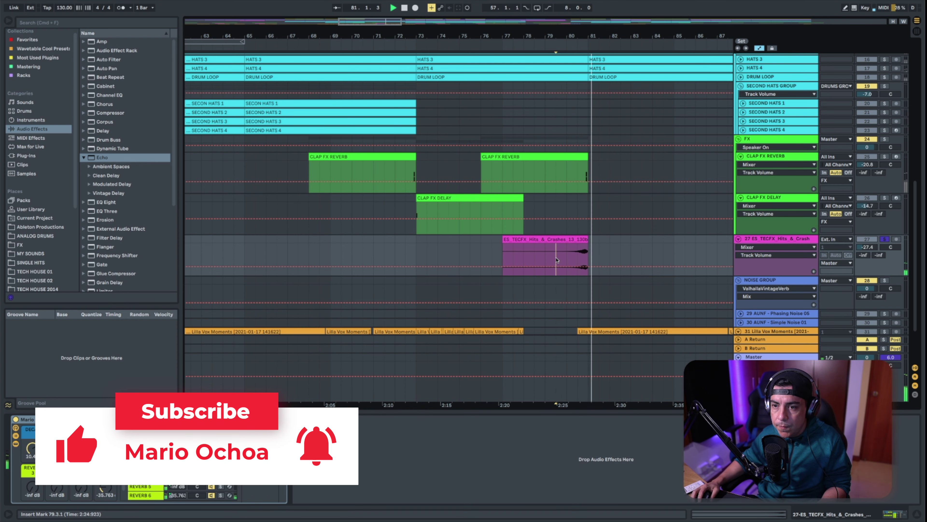
# Unfold the AUNF Phasing Noise and Simple Noise 01 tracks inside NOISE GROUP.
pyautogui.press('-')
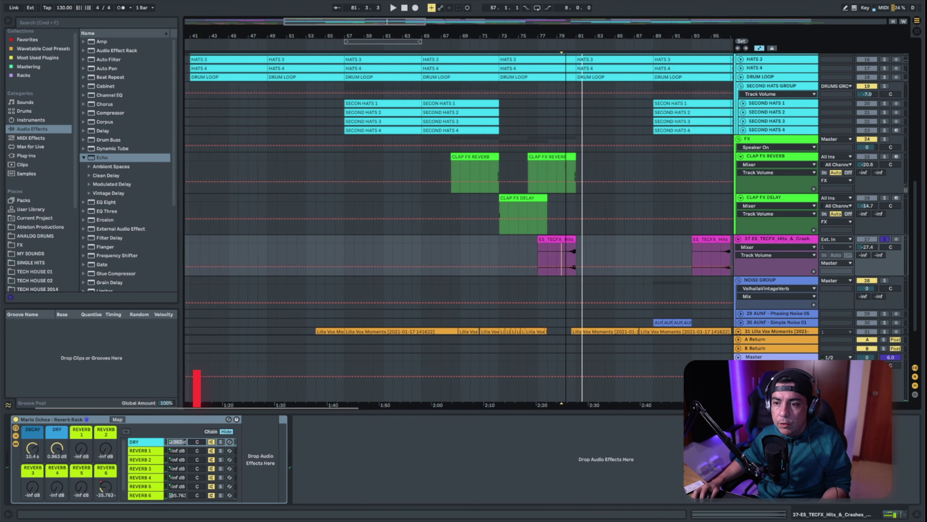
pyautogui.hscroll(3, 621, 203)
pyautogui.scroll(-3, 621, 203)
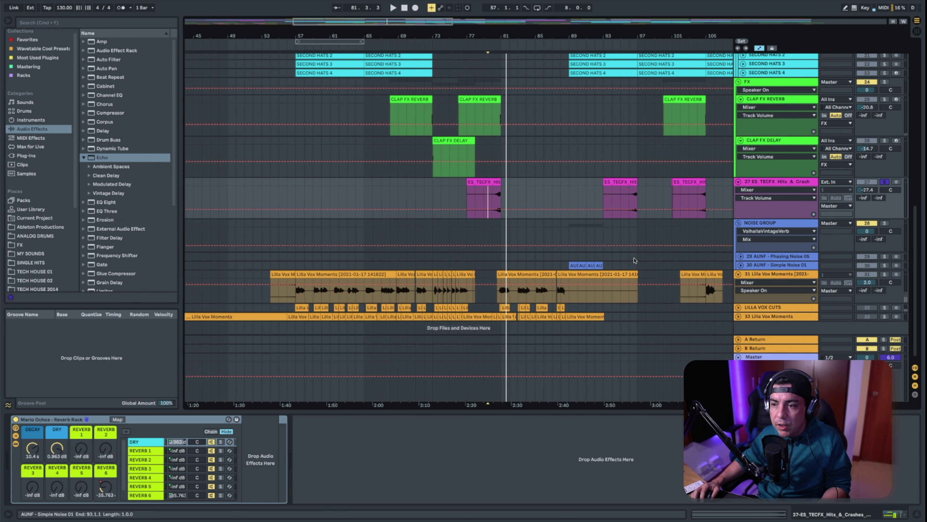
pyautogui.click(740, 256)
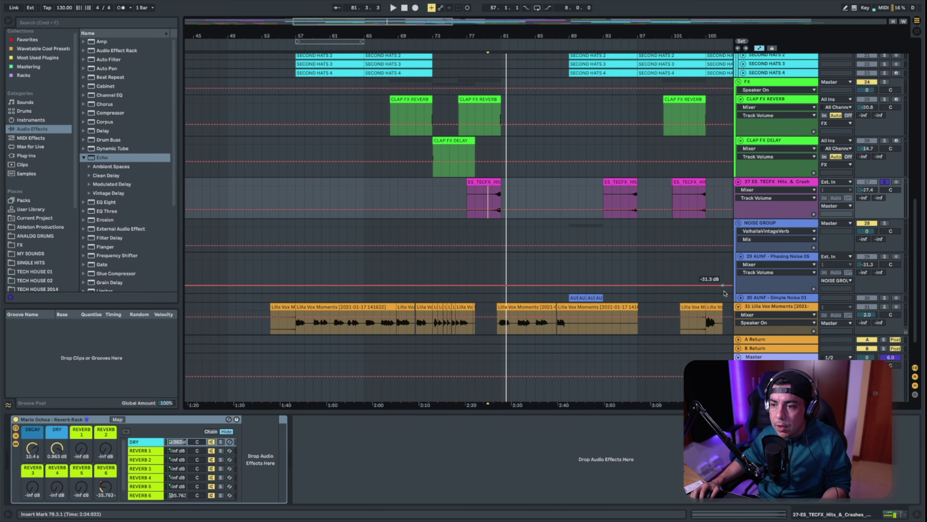
pyautogui.click(740, 297)
pyautogui.scroll(-3, 617, 236)
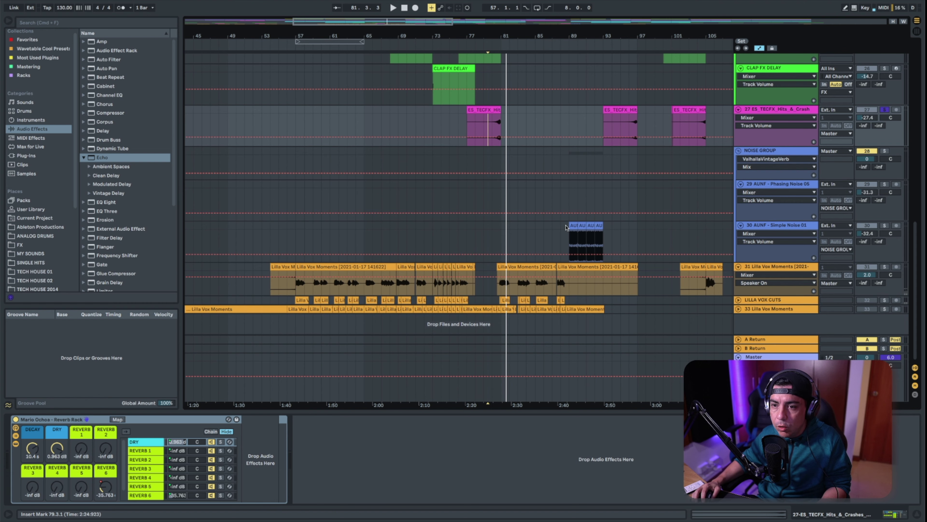
# Solo the AUNF Simple Noise 01 track and play its clips from bar 89.
pyautogui.click(568, 226)
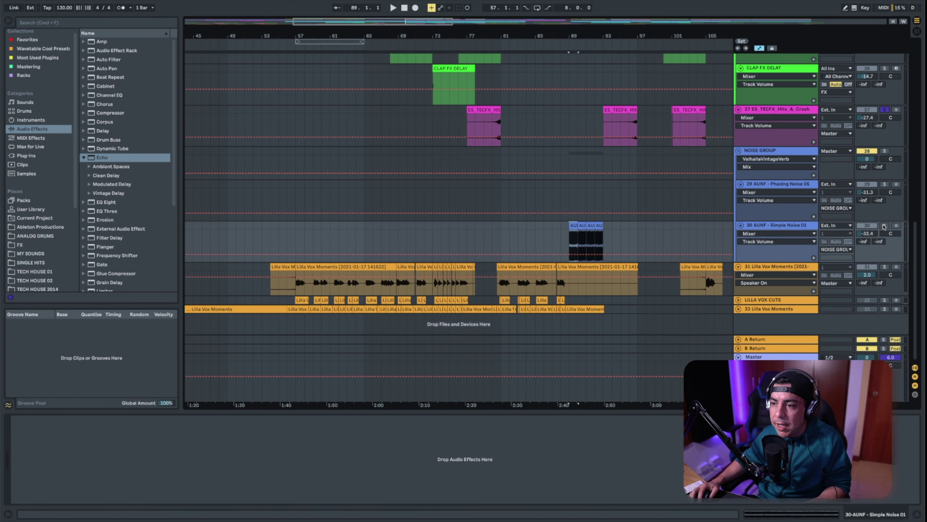
pyautogui.click(884, 225)
pyautogui.press('space')
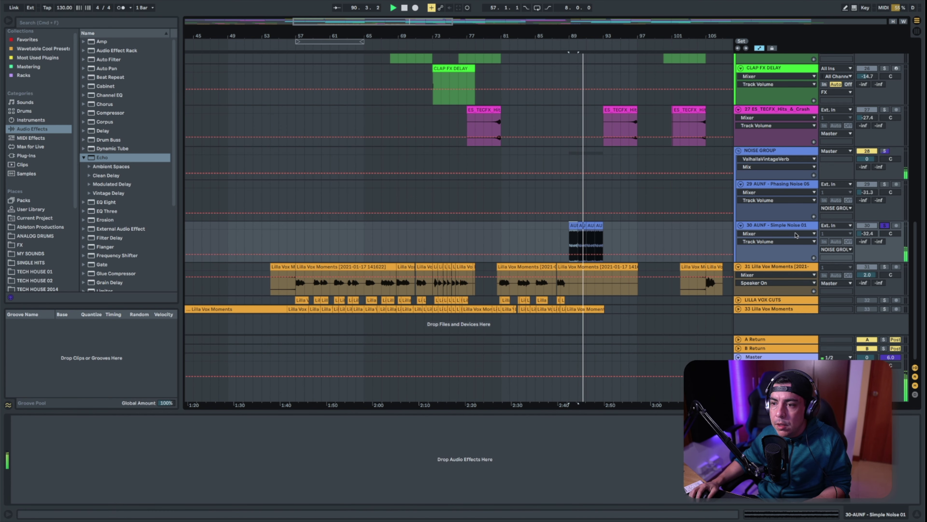
# Display the NOISE GROUP devices and watch the sidechained Compressor react during playback, stopping when done.
pyautogui.click(793, 226)
pyautogui.click(775, 152)
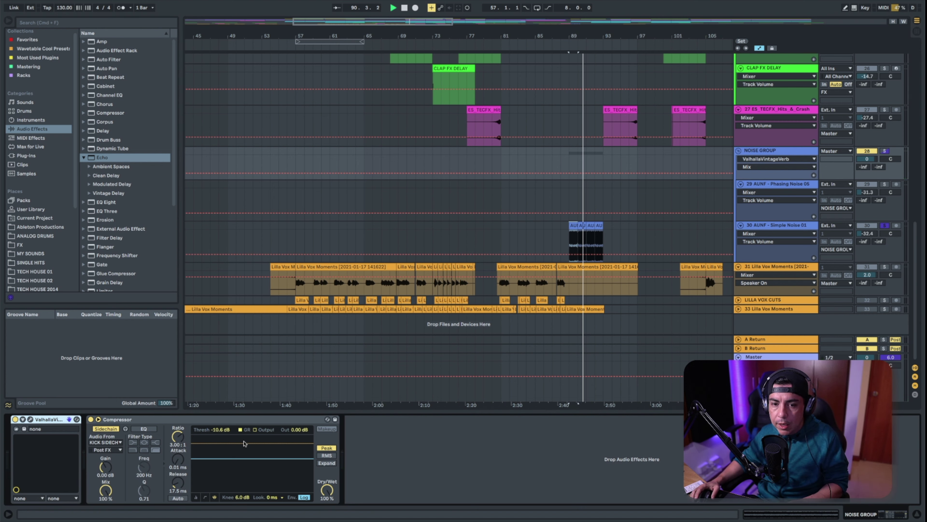
pyautogui.press('space')
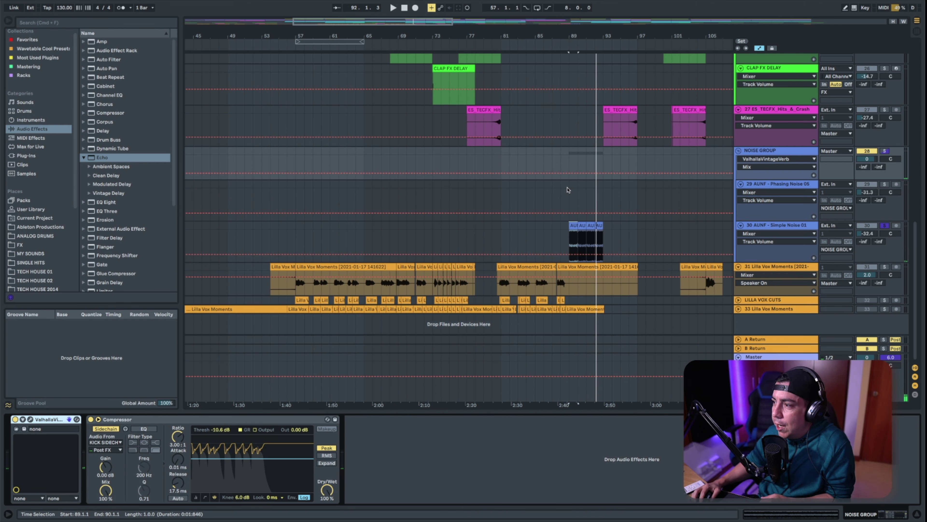
# Solo the whole NOISE GROUP instead of only its Simple Noise 01 track.
pyautogui.click(891, 151)
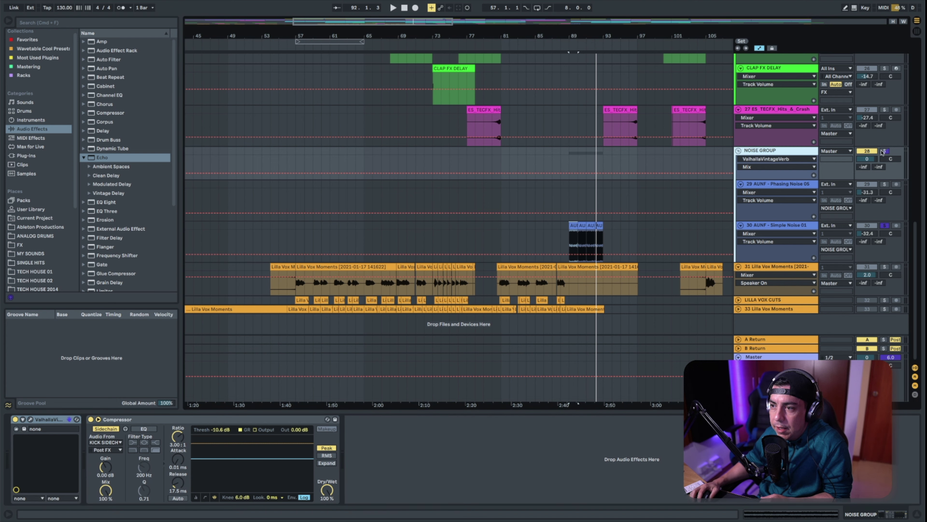
pyautogui.click(883, 152)
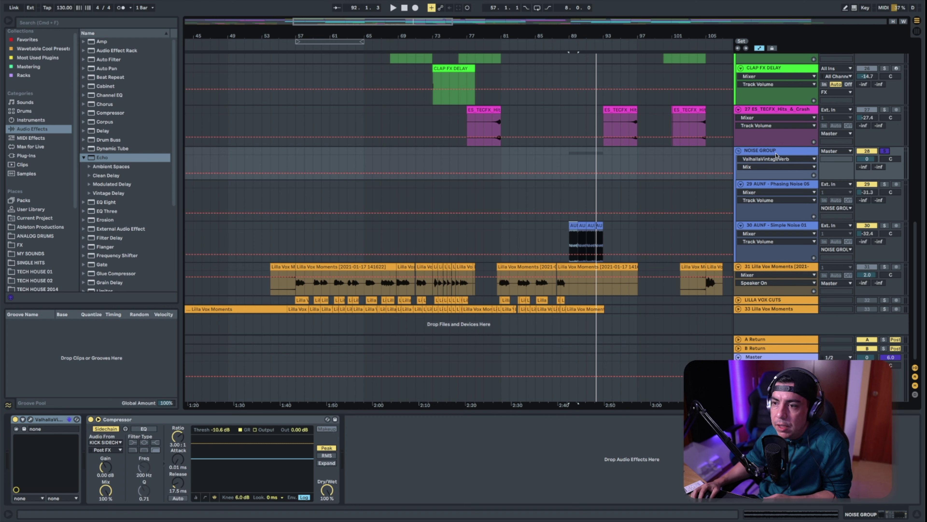
pyautogui.click(778, 152)
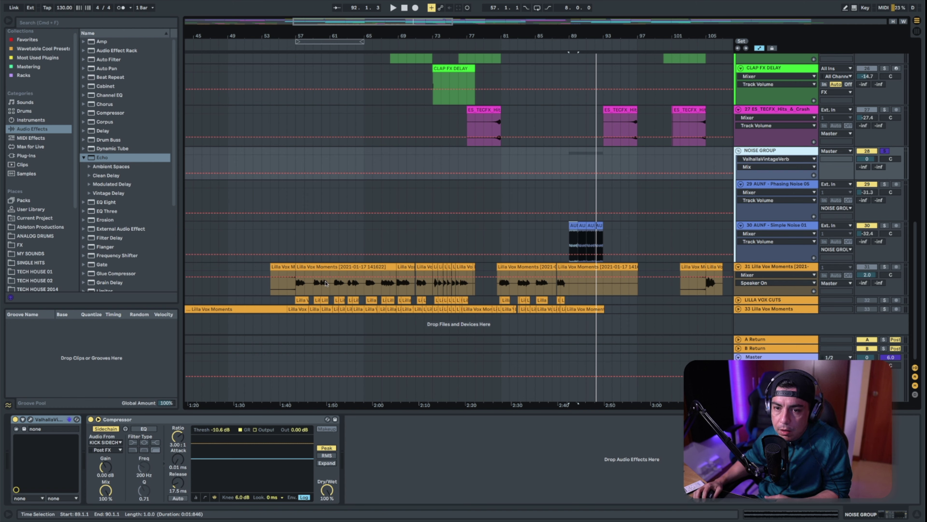
# Display the device chain of track 31 Lilla Vox Moments, enlarge that track, and unfold track 33 Lilla Vox Moments.
pyautogui.click(776, 270)
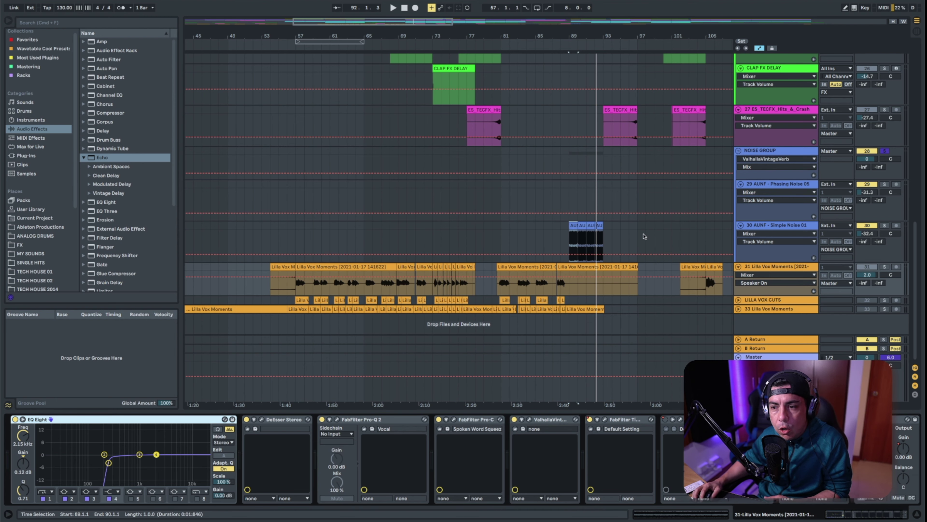
pyautogui.moveTo(760, 294); pyautogui.dragTo(757, 324)
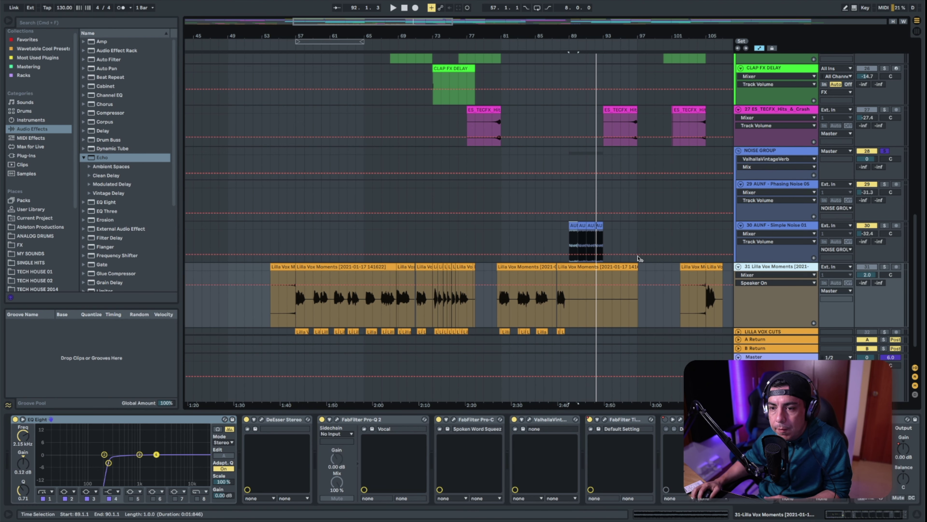
pyautogui.scroll(-2, 584, 256)
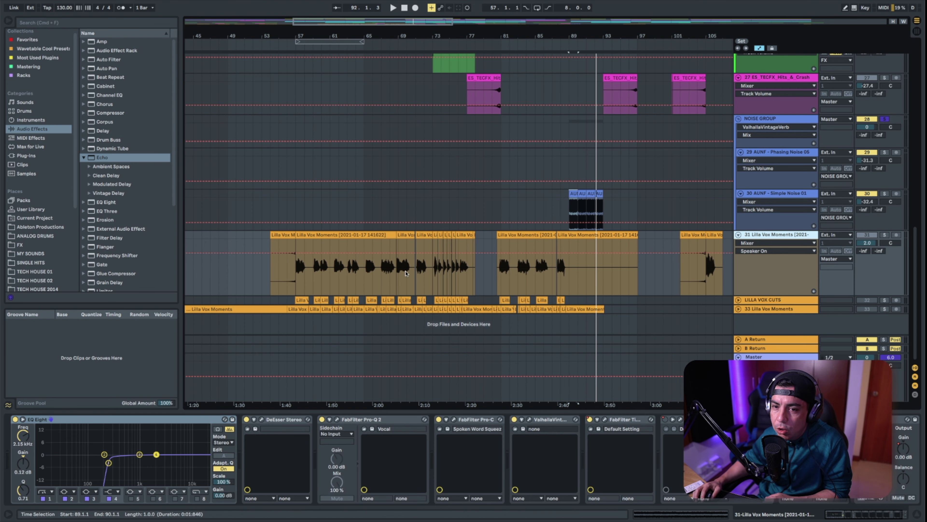
pyautogui.scroll(5, 332, 179)
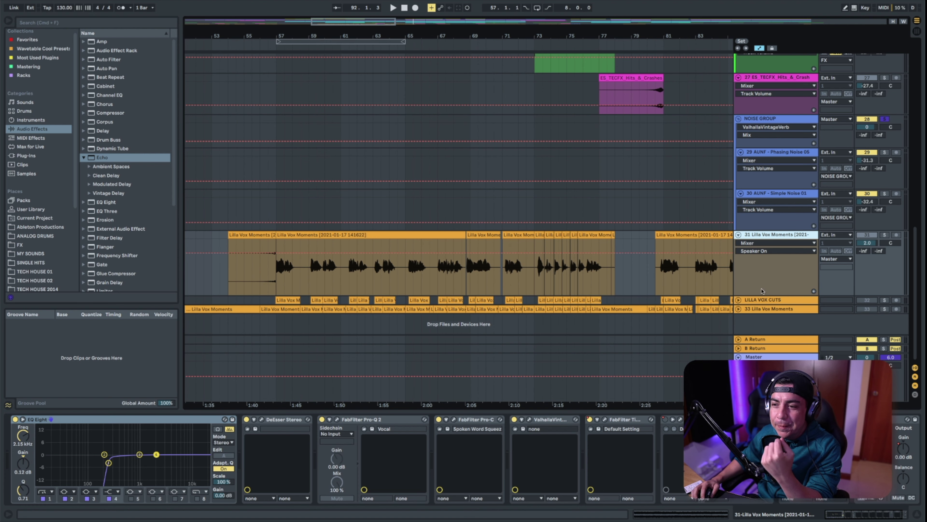
pyautogui.click(738, 310)
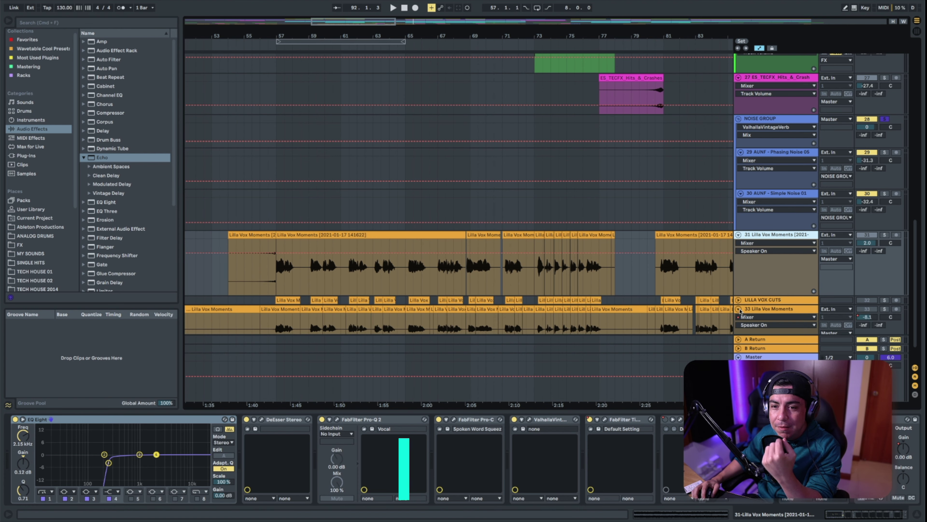
# Enlarge track 33 Lilla Vox Moments, and unfold and enlarge the LILLA VOX CUTS track so the vocal clips' waveforms can be examined.
pyautogui.scroll(-1, 736, 292)
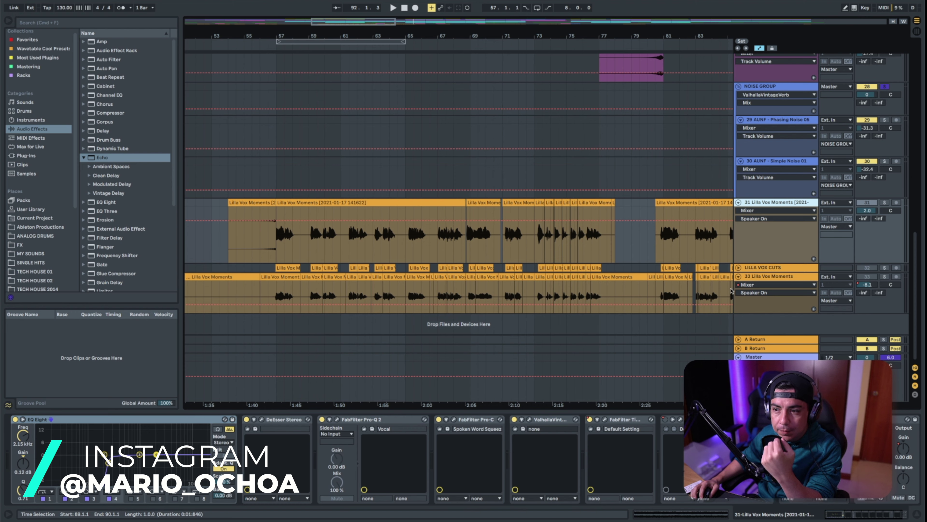
pyautogui.moveTo(759, 312); pyautogui.dragTo(760, 351)
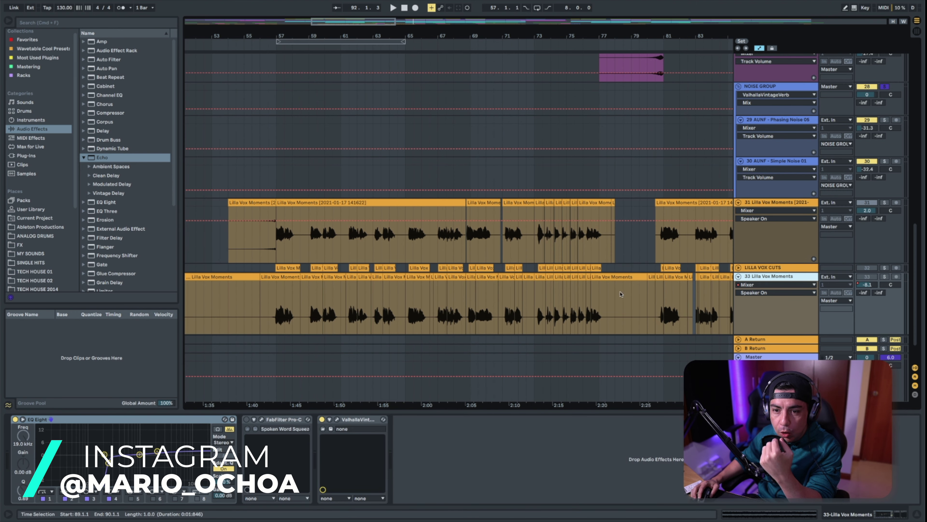
pyautogui.scroll(-1, 748, 303)
pyautogui.click(738, 256)
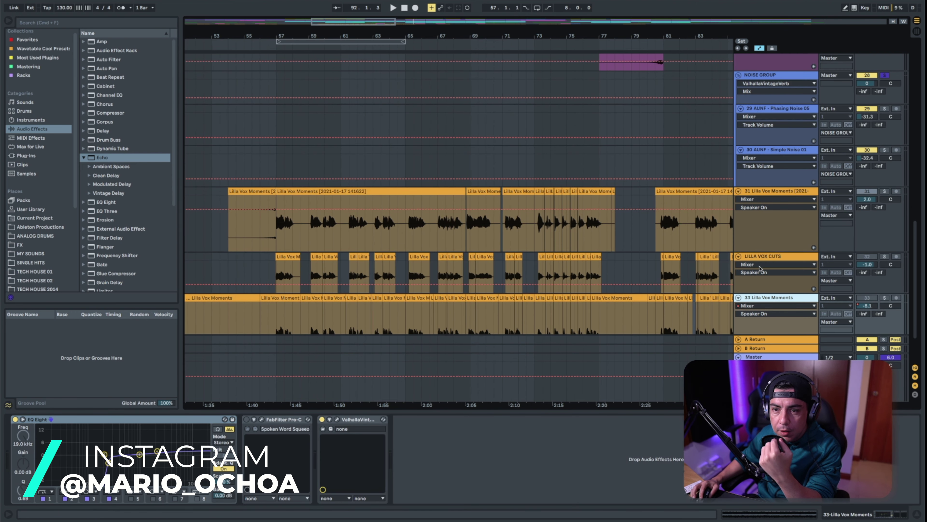
pyautogui.moveTo(768, 292); pyautogui.dragTo(767, 341)
pyautogui.scroll(-5, 599, 243)
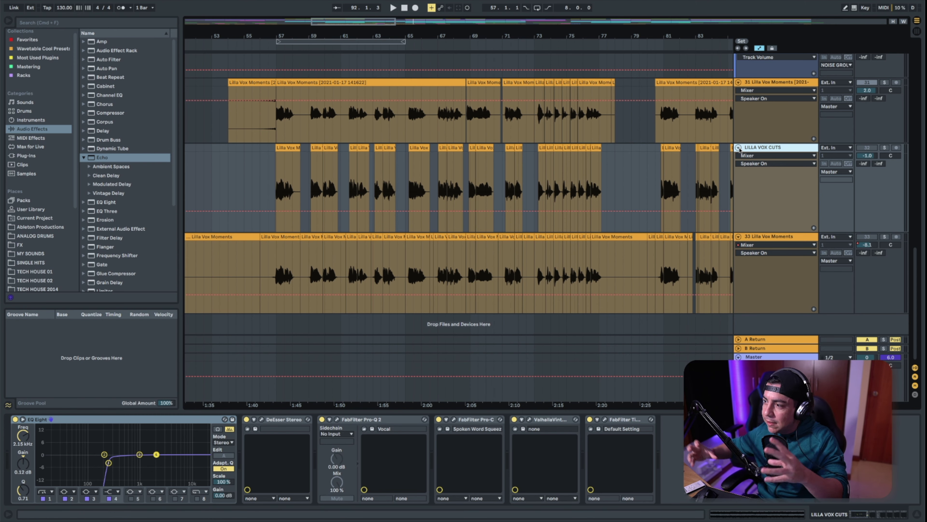
# In LILLA VOX CUTS, raise the gain of the clip at bar 65 and set the bar 67 clip's gain to -7.97 dB.
pyautogui.doubleClick(418, 148)
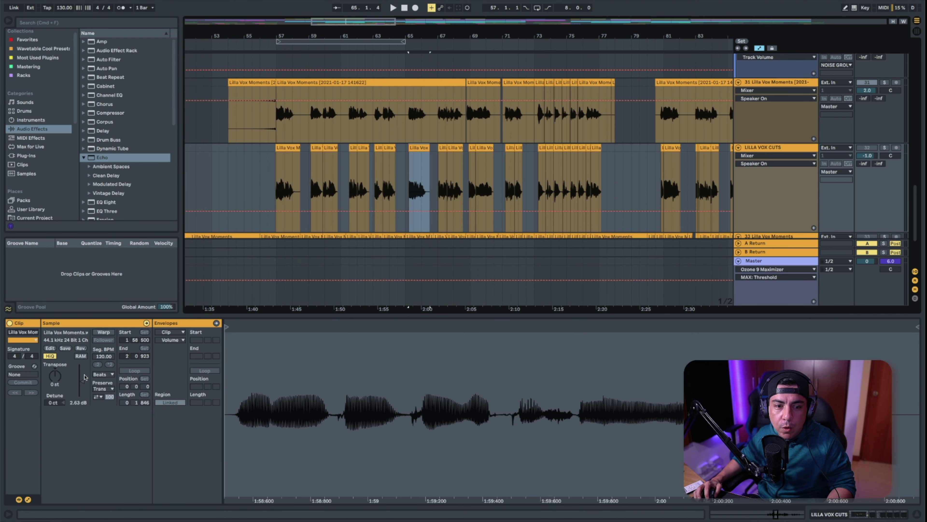
pyautogui.click(443, 148)
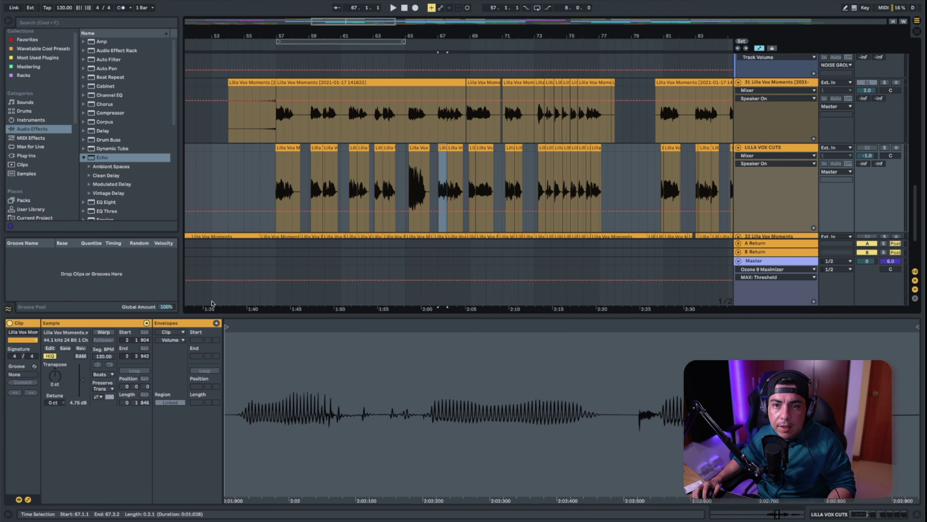
pyautogui.moveTo(82, 389); pyautogui.dragTo(82, 395)
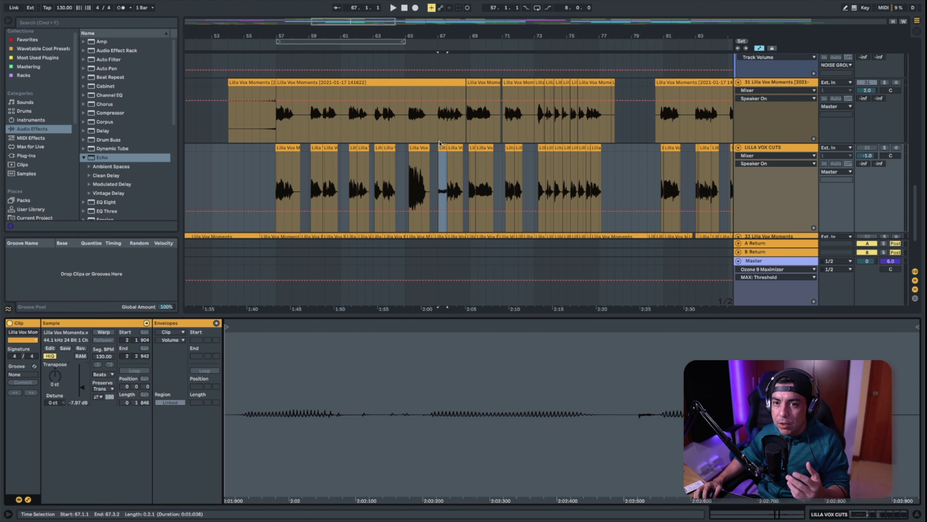
# Solo track 31 Lilla Vox Moments, display its device chain, and switch off the effects after EQ Eight, including ValhallaVintageVerb and FabFilter Timeless 2.
pyautogui.scroll(3, 777, 121)
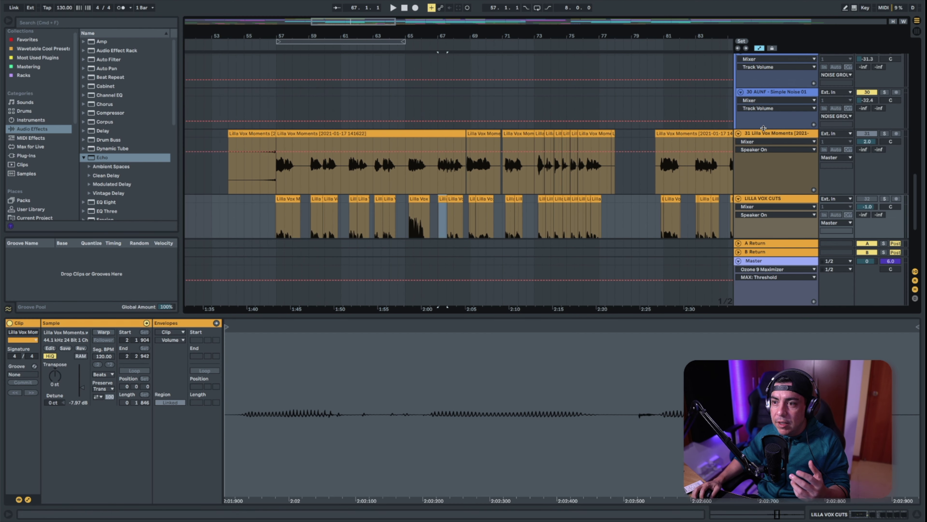
pyautogui.click(745, 134)
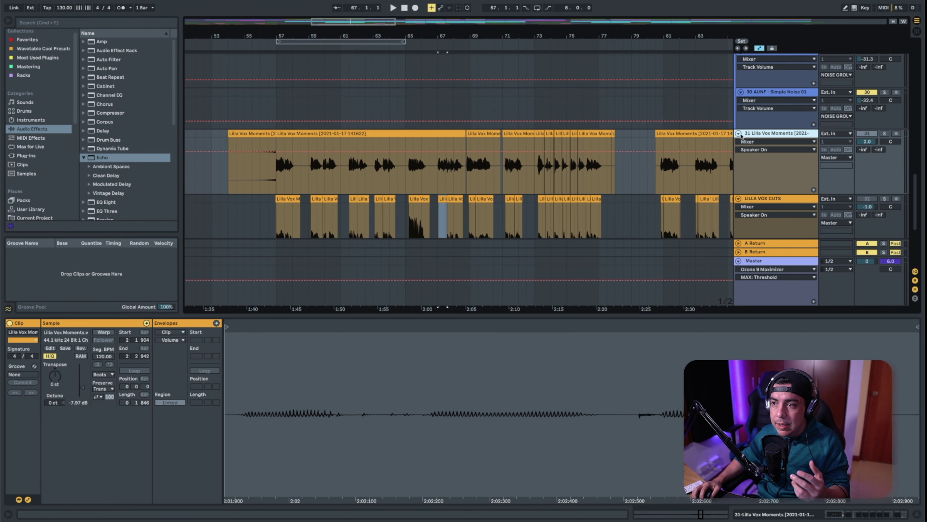
pyautogui.click(868, 134)
pyautogui.doubleClick(773, 134)
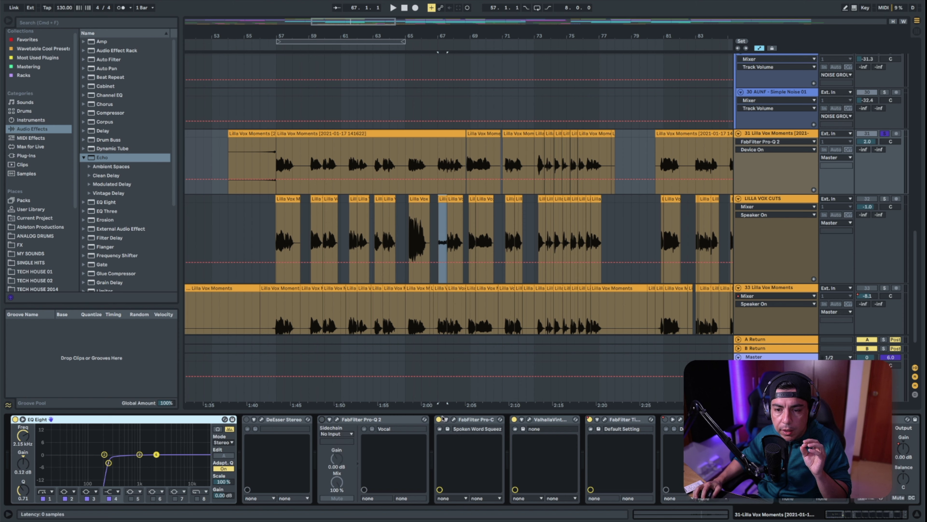
pyautogui.click(514, 419)
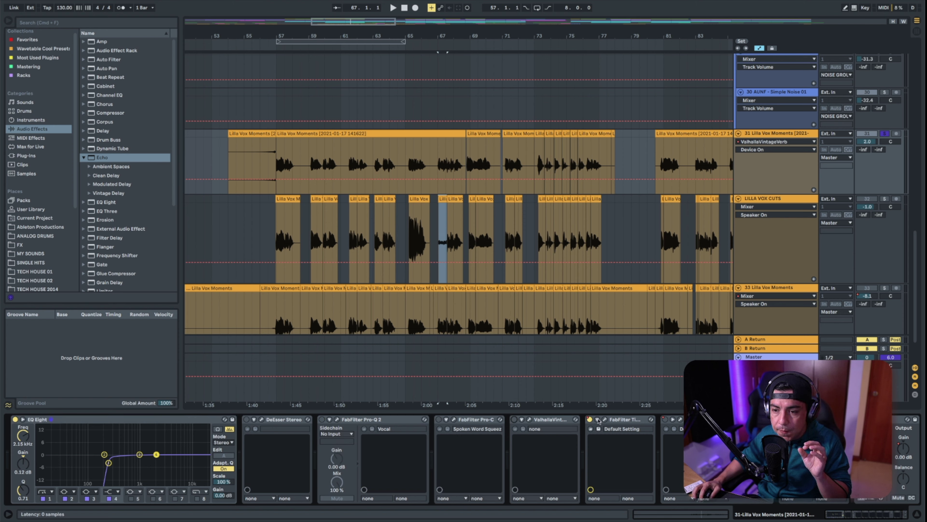
pyautogui.click(590, 422)
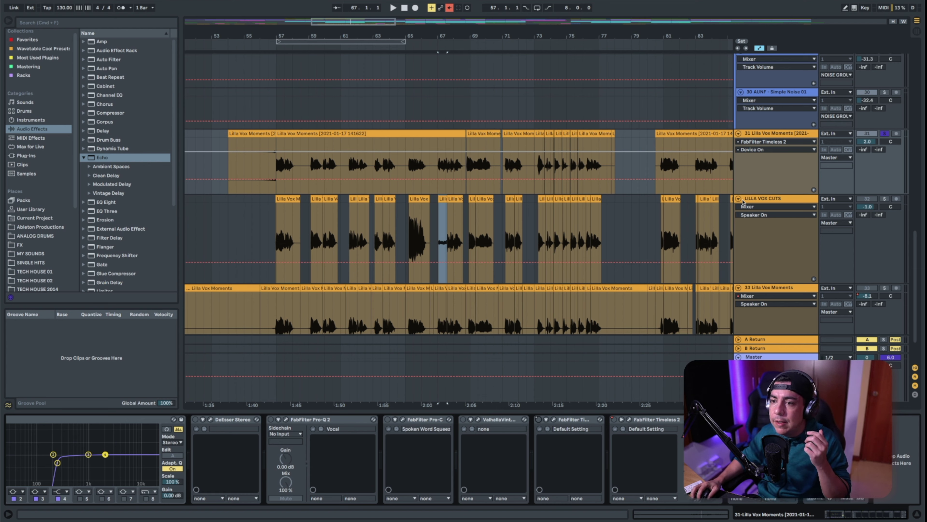
# Fold the LILLA VOX CUTS and 33 Lilla Vox Moments tracks and play the soloed vocal from bar 57.
pyautogui.click(738, 199)
pyautogui.click(738, 207)
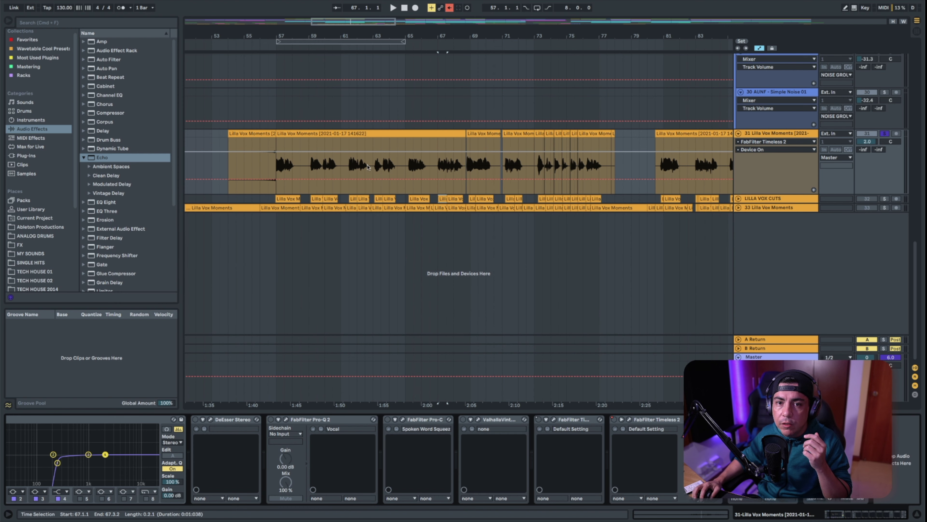
pyautogui.click(272, 190)
pyautogui.press('space')
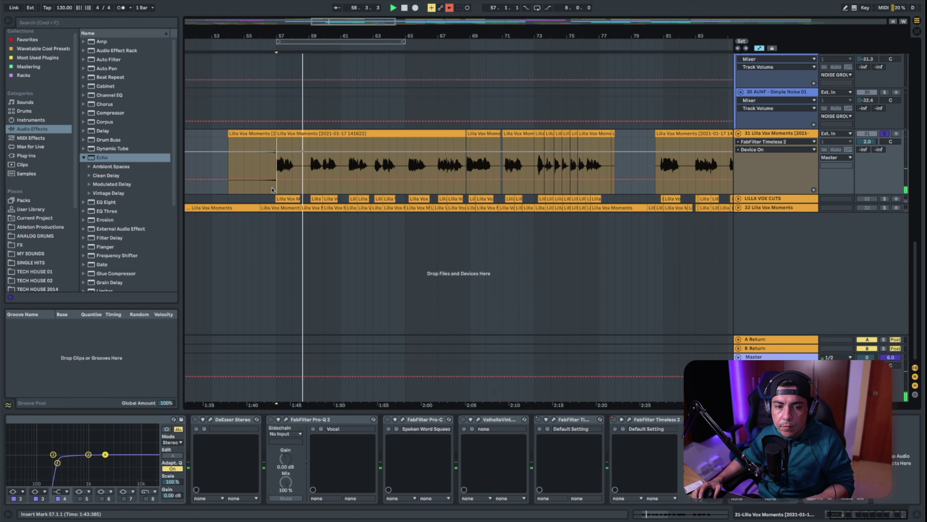
# Compare the vocal from bar 57 with EQ Eight switched off and with it switched back on.
pyautogui.hscroll(-3, 99, 424)
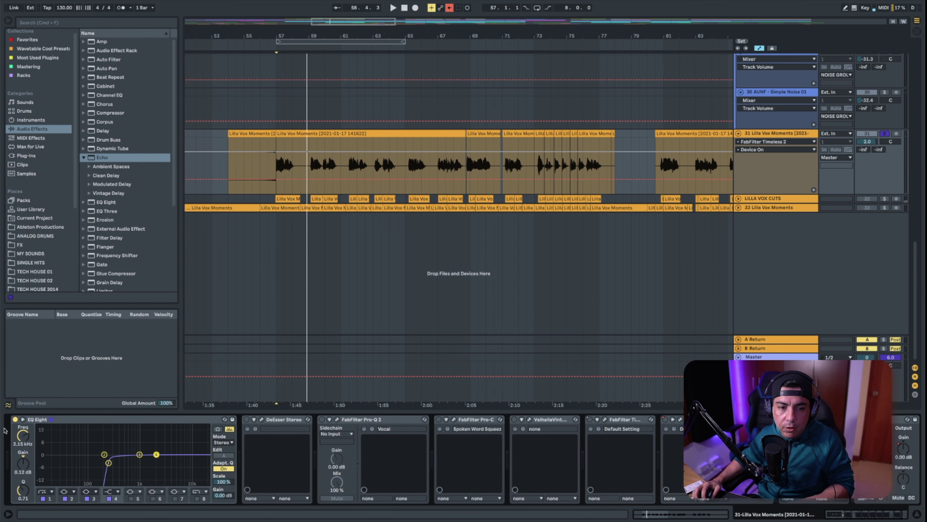
pyautogui.click(15, 419)
pyautogui.press('space')
pyautogui.press('space')
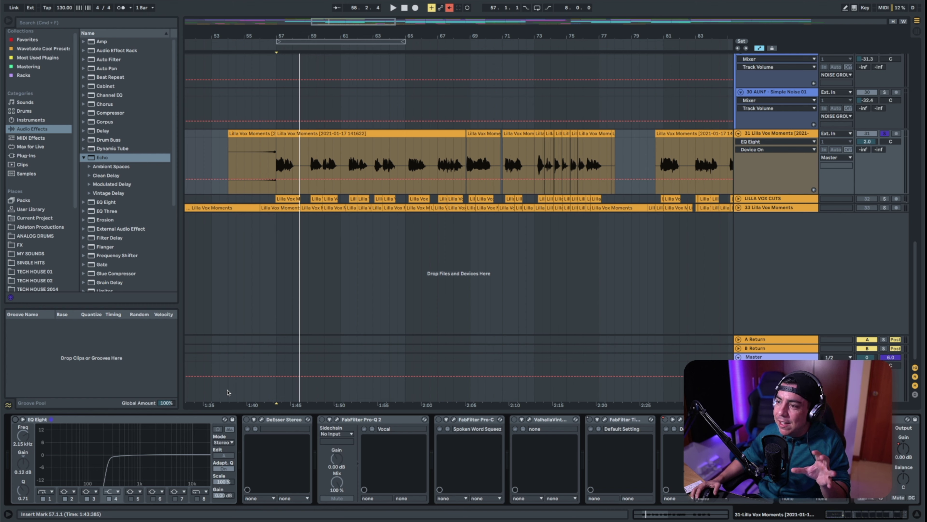
pyautogui.click(15, 419)
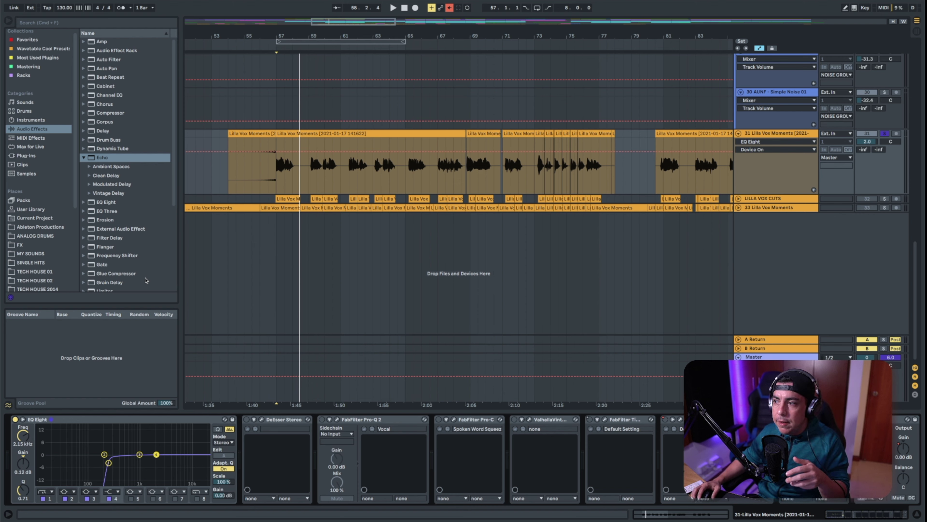
pyautogui.press('space')
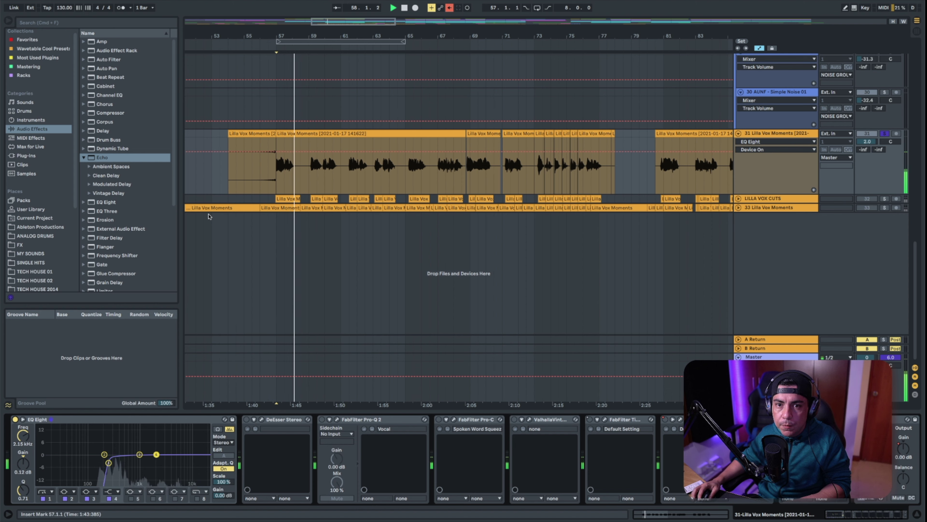
# Audition the vocal from bars 59 and 63, compare it with DeEsser Stereo on and off, and leave the de-esser on.
pyautogui.click(311, 189)
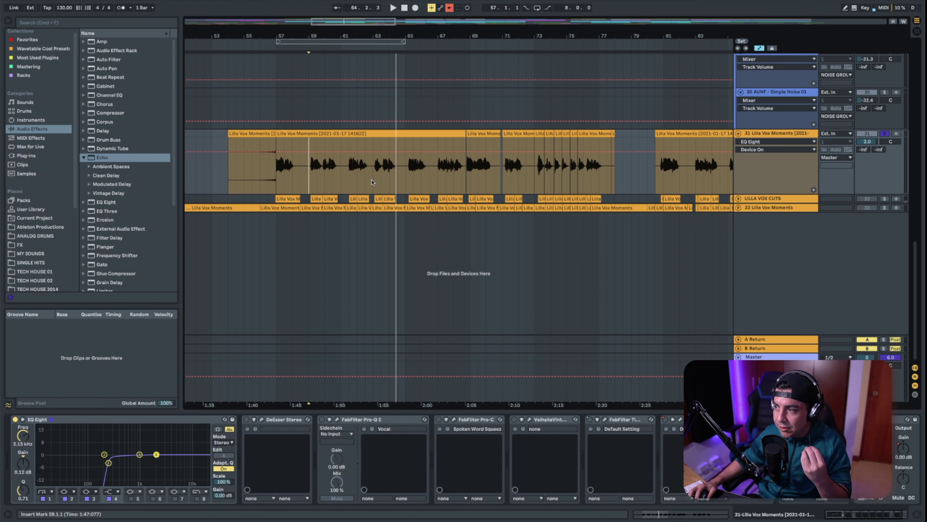
pyautogui.press('space')
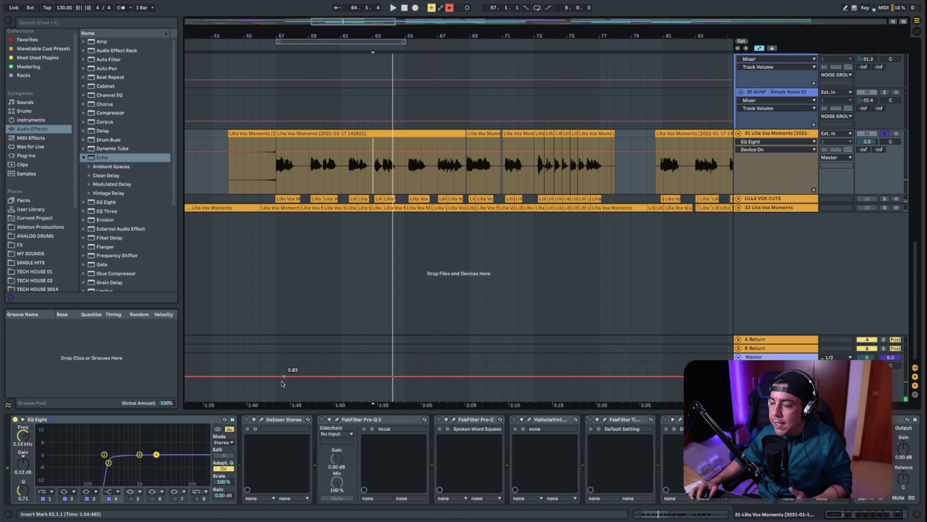
pyautogui.click(247, 419)
pyautogui.press('space')
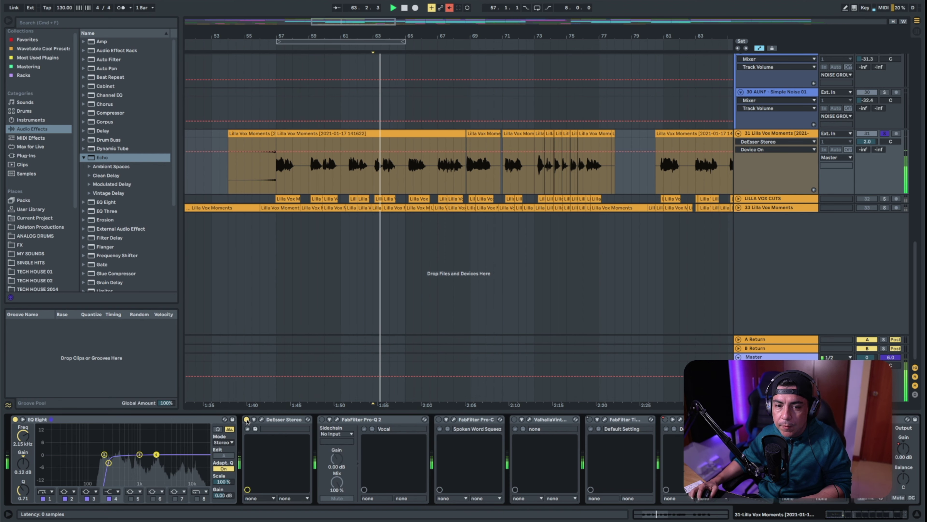
pyautogui.press('space')
pyautogui.press('space')
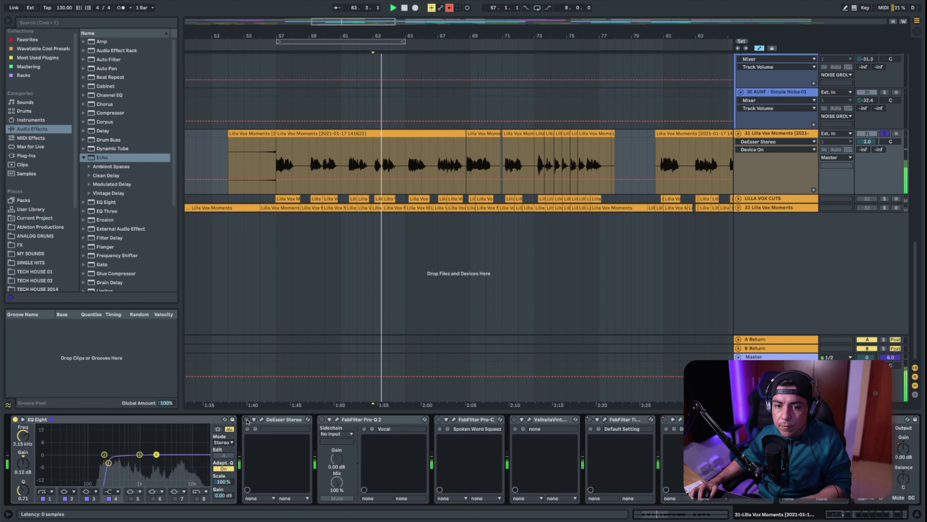
pyautogui.press('space')
pyautogui.press('space')
pyautogui.press('space')
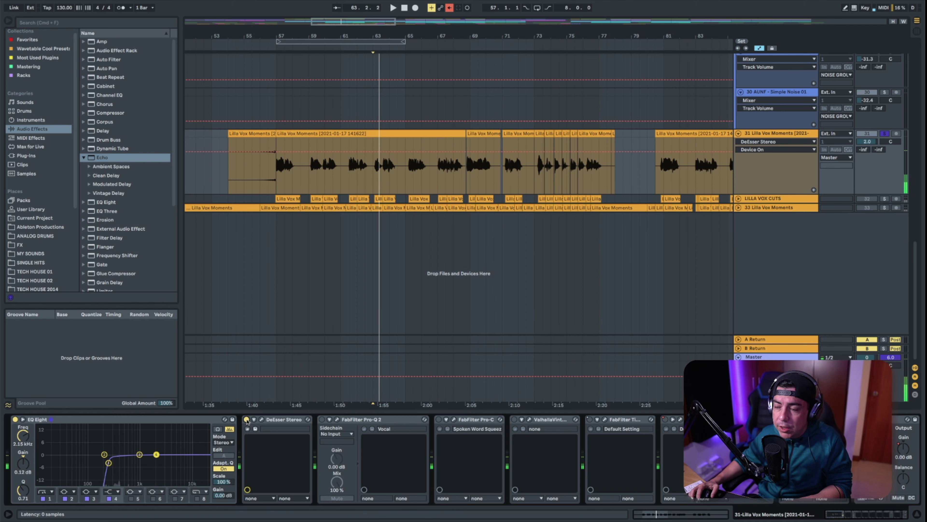
pyautogui.press('space')
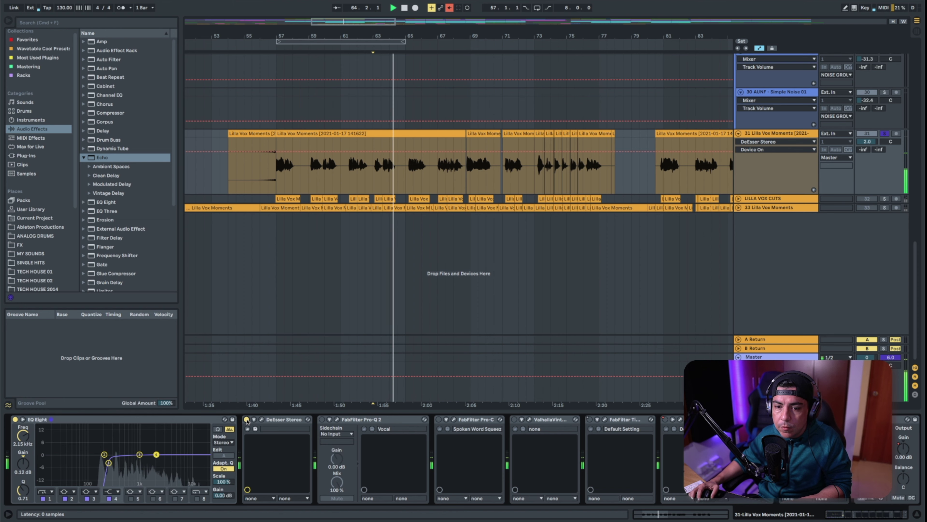
# Check the FabFilter Pro-Q 2 window, switch the equalizer on and play the vocal through it.
pyautogui.click(337, 420)
pyautogui.click(337, 419)
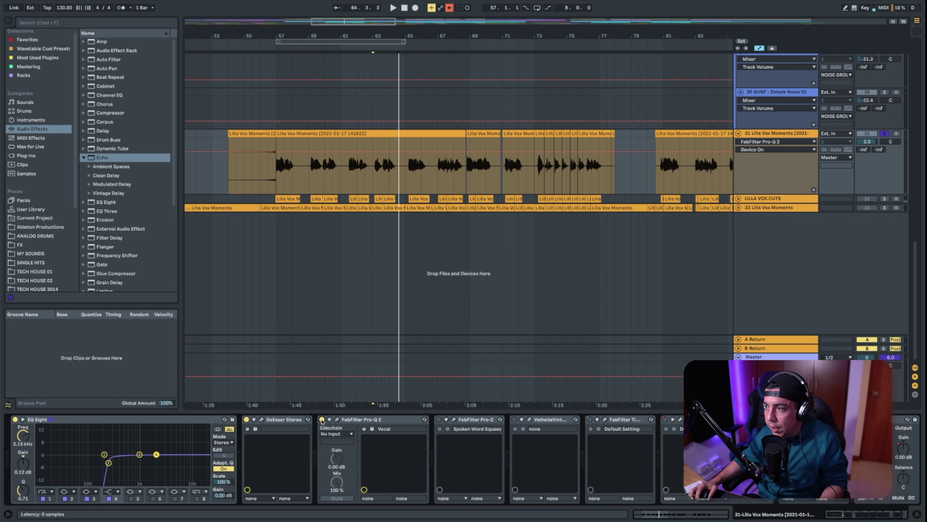
pyautogui.press('space')
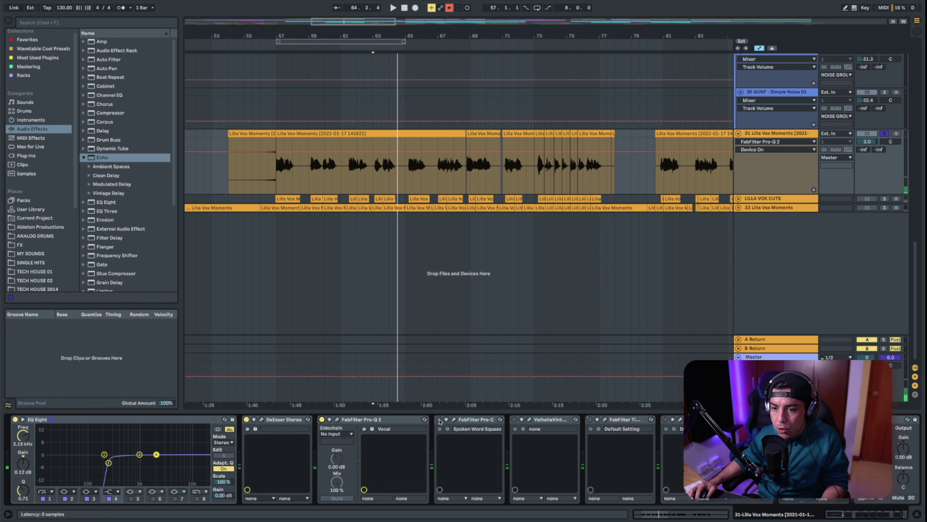
# Open the FabFilter Pro-C window, switch the compressor on and play the vocal through it.
pyautogui.click(454, 420)
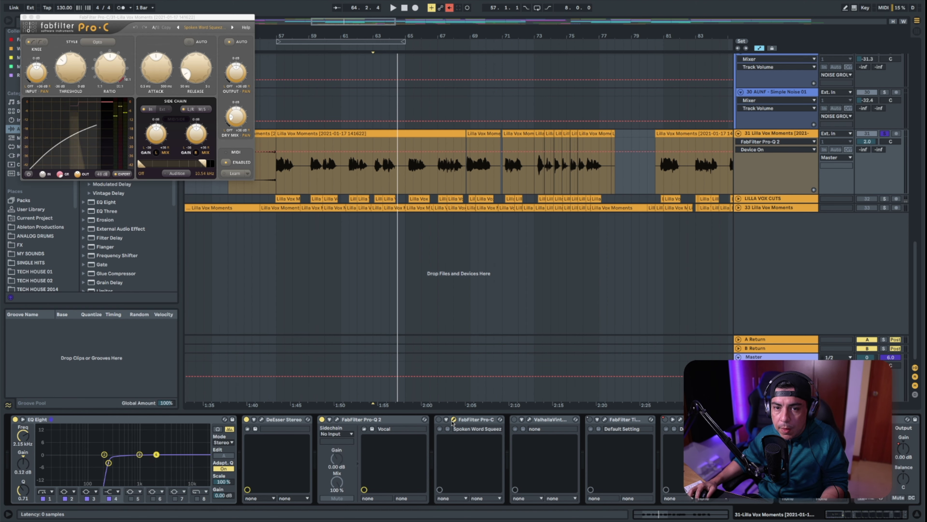
pyautogui.click(439, 419)
pyautogui.press('space')
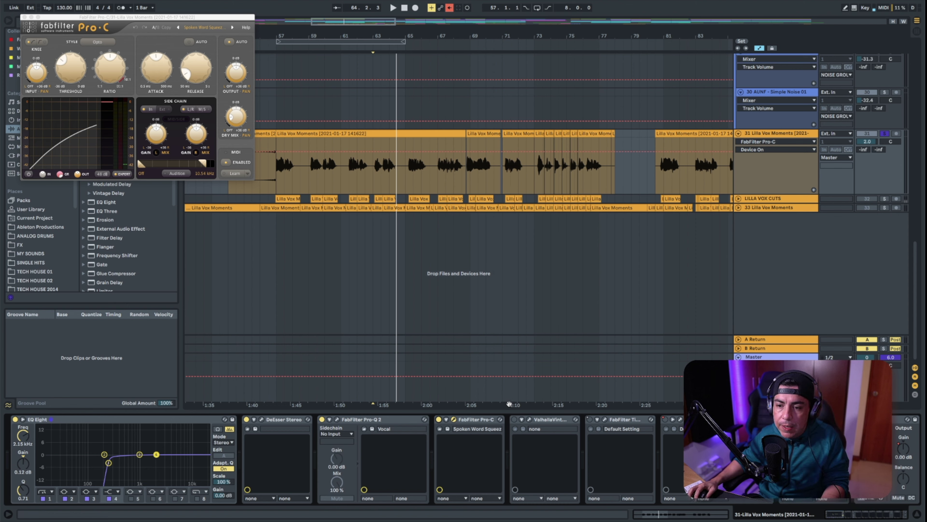
# Switch on ValhallaVintageVerb, view its settings while auditioning the vocal, and re-enable the overridden automation.
pyautogui.click(515, 420)
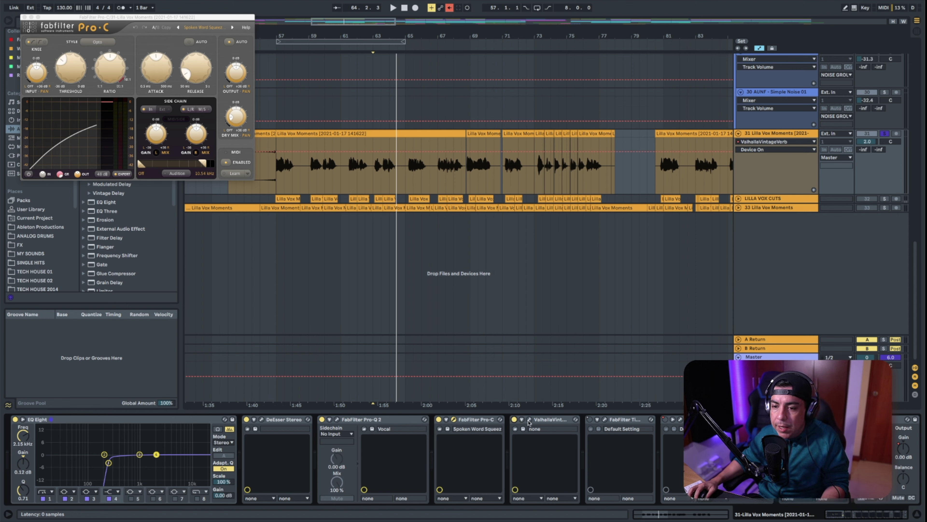
pyautogui.click(530, 420)
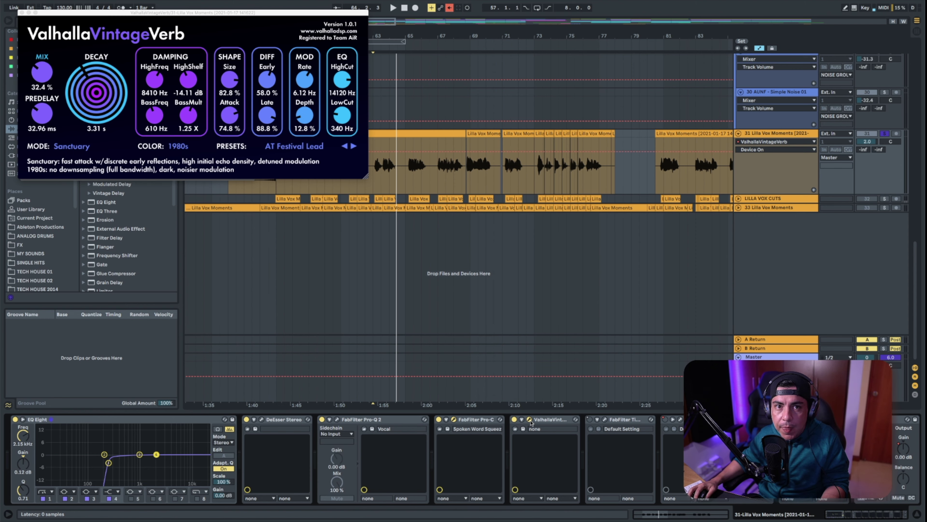
pyautogui.click(529, 420)
pyautogui.press('space')
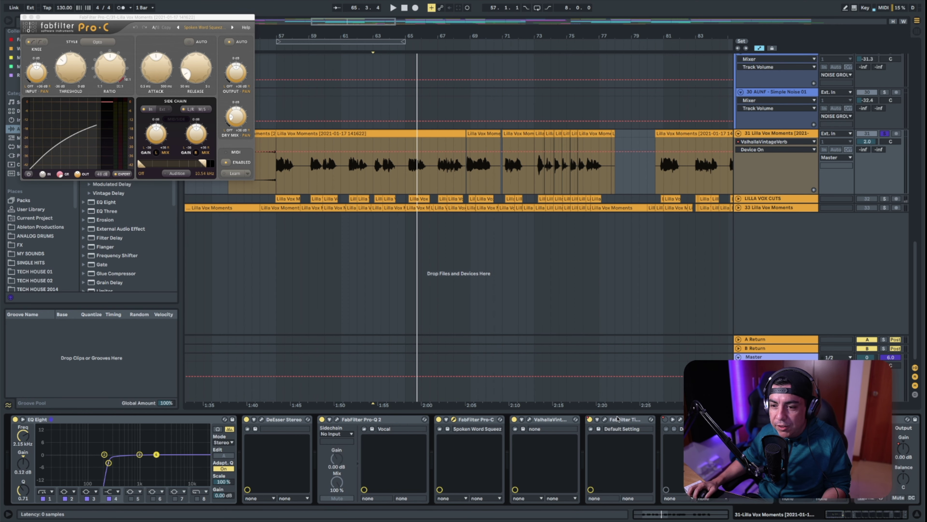
# Check the FabFilter Timeless 2 window and display the Device On automation of the second FabFilter Timeless 2 on track 31.
pyautogui.click(605, 420)
pyautogui.click(605, 419)
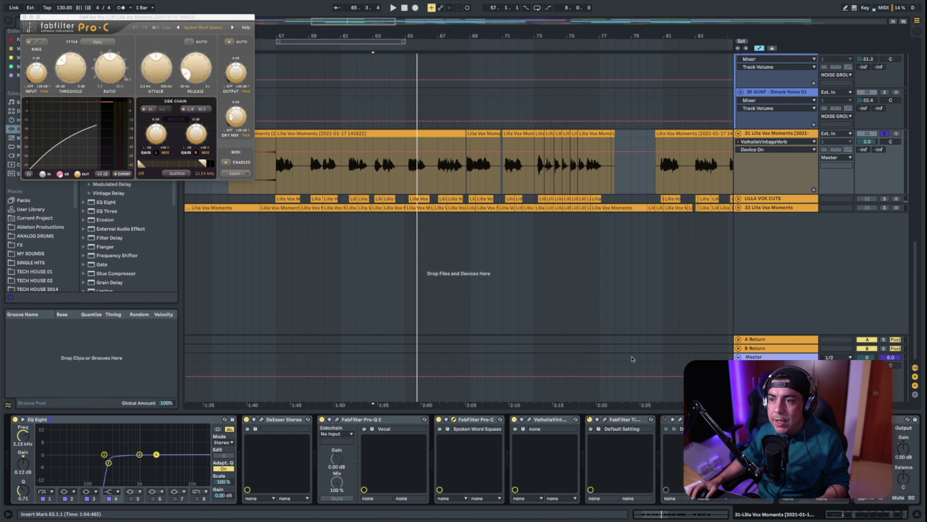
pyautogui.click(777, 141)
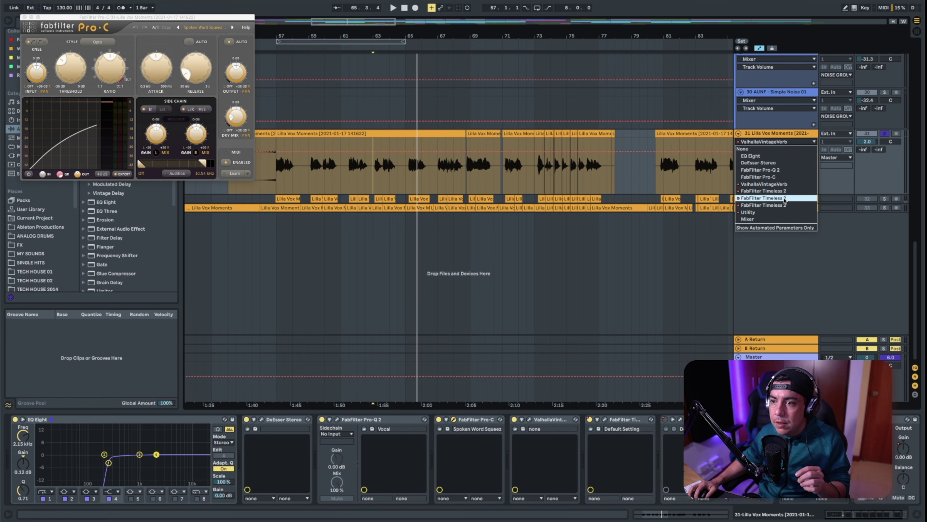
pyautogui.click(763, 197)
pyautogui.click(773, 151)
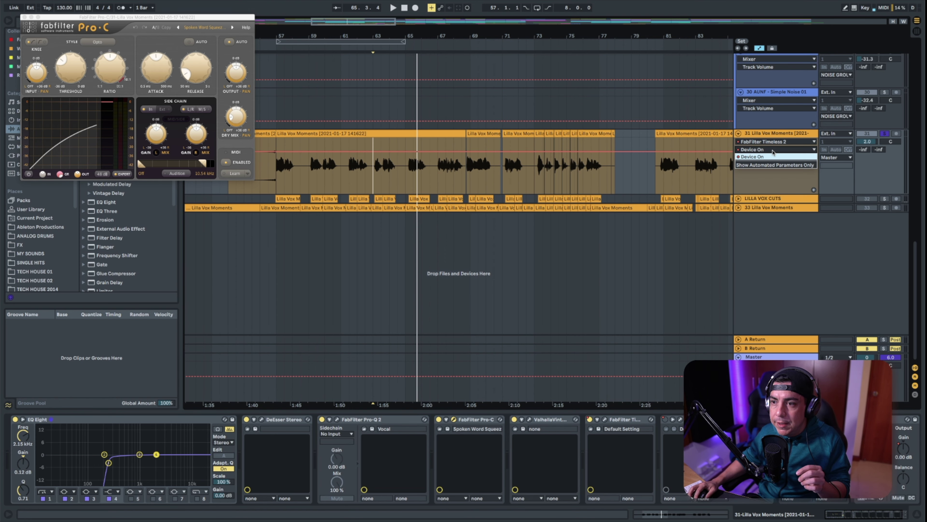
pyautogui.click(773, 155)
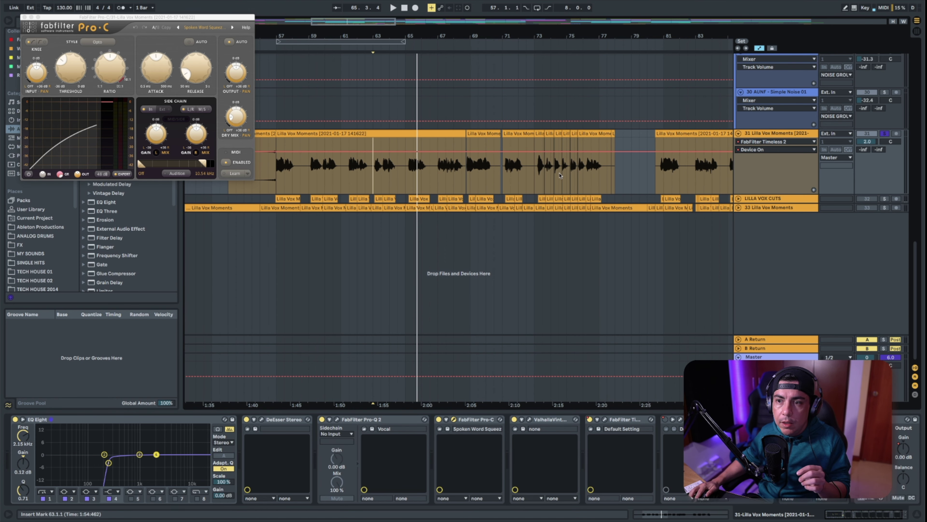
# Look over the displayed Device On automation along track 31 and play the soloed vocal from bar 65.
pyautogui.hscroll(3, 558, 179)
pyautogui.hscroll(10, 558, 179)
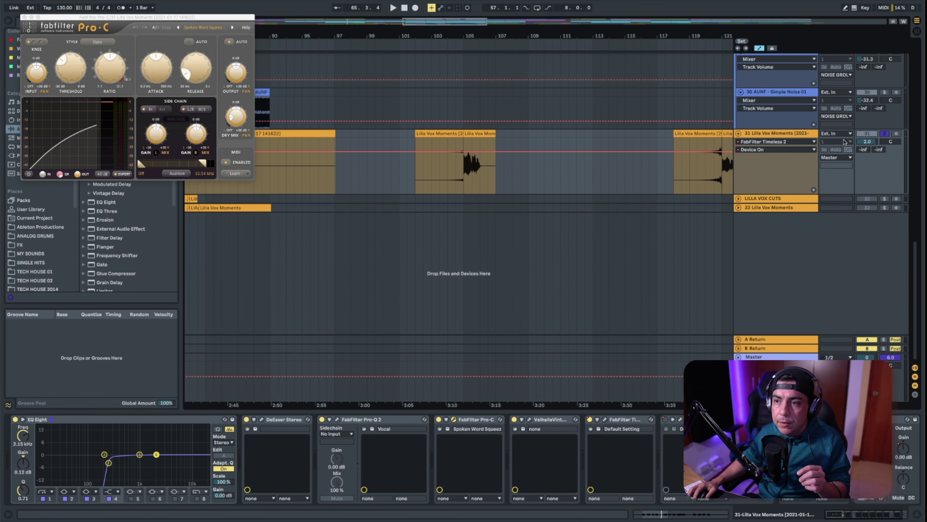
pyautogui.hscroll(-8, 569, 209)
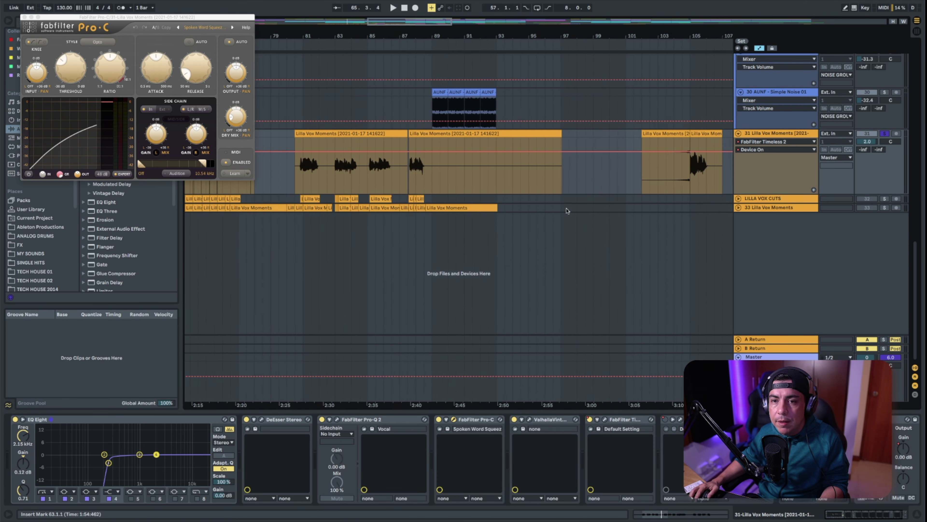
pyautogui.hscroll(-4, 566, 208)
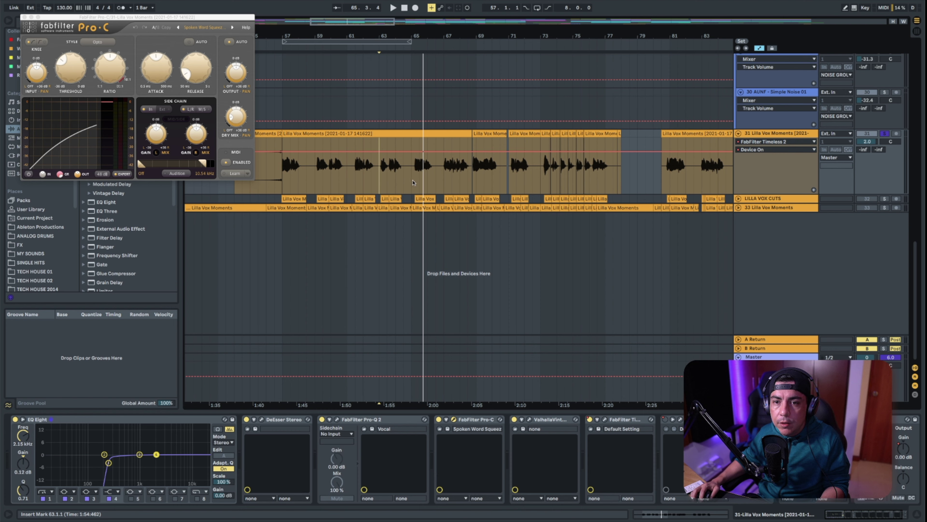
pyautogui.click(411, 182)
pyautogui.press('space')
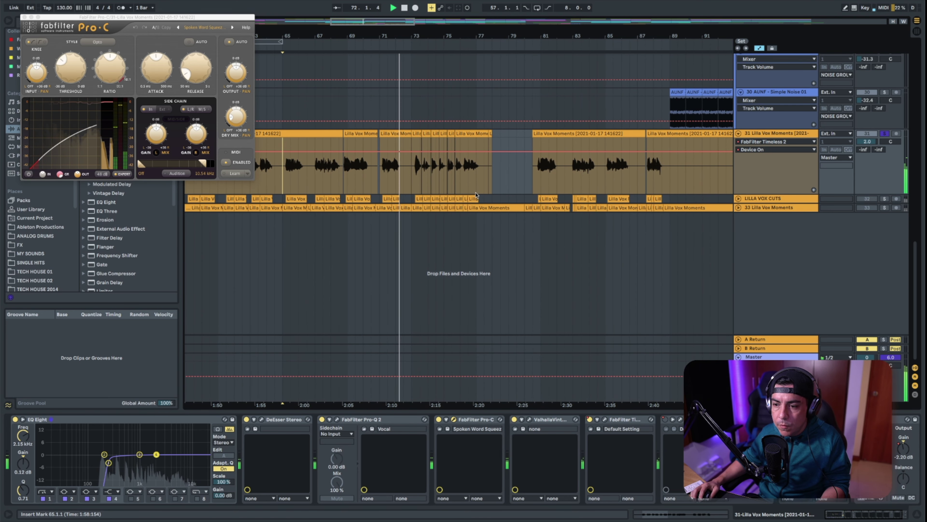
pyautogui.press('space')
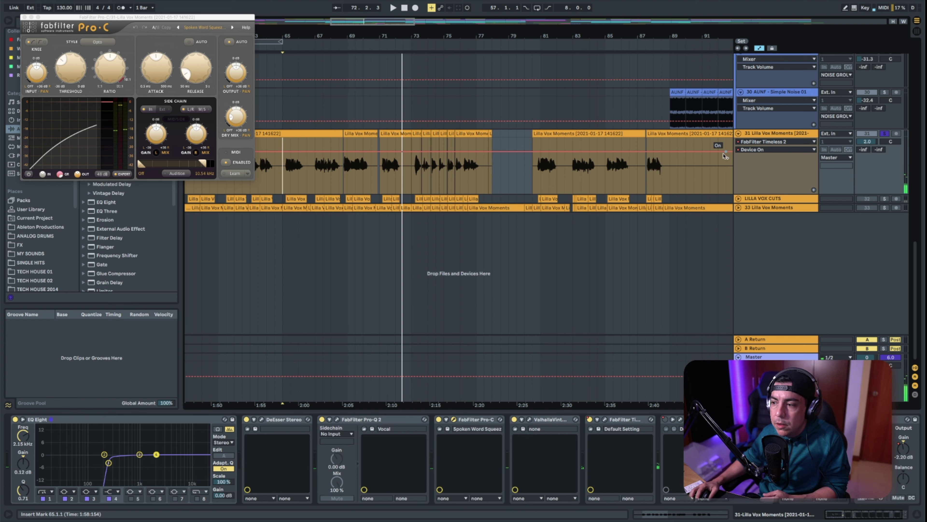
pyautogui.click(402, 10)
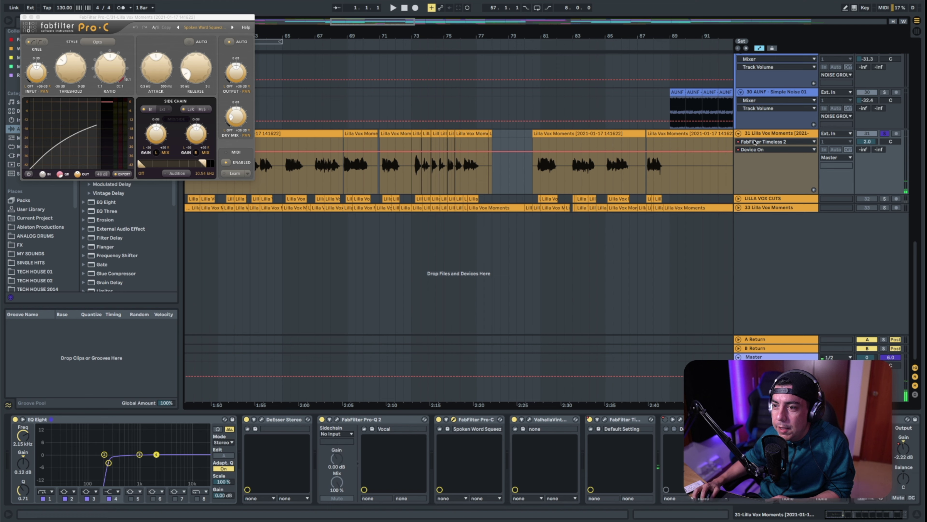
# Display the Device On automation of the second FabFilter Timeless 2 and play the vocal from just before the delay switches on.
pyautogui.click(754, 142)
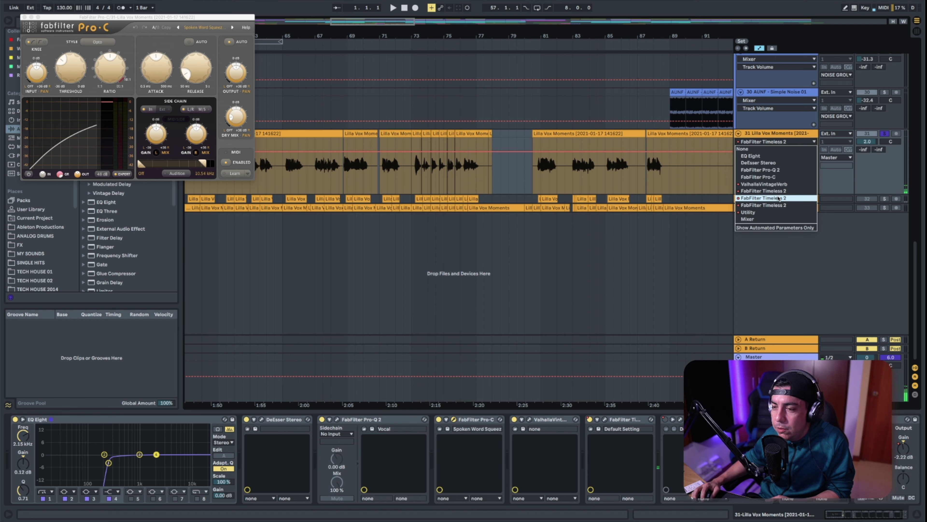
pyautogui.click(779, 199)
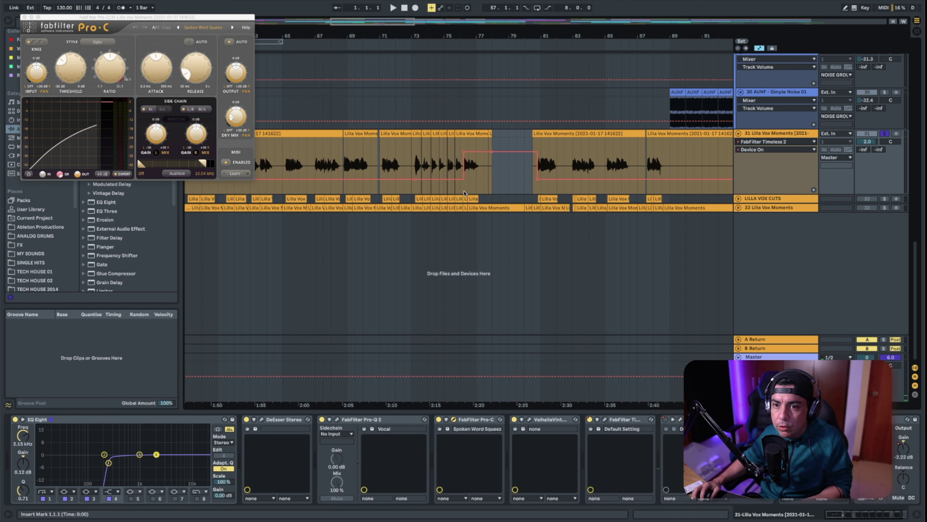
pyautogui.click(460, 192)
pyautogui.press('space')
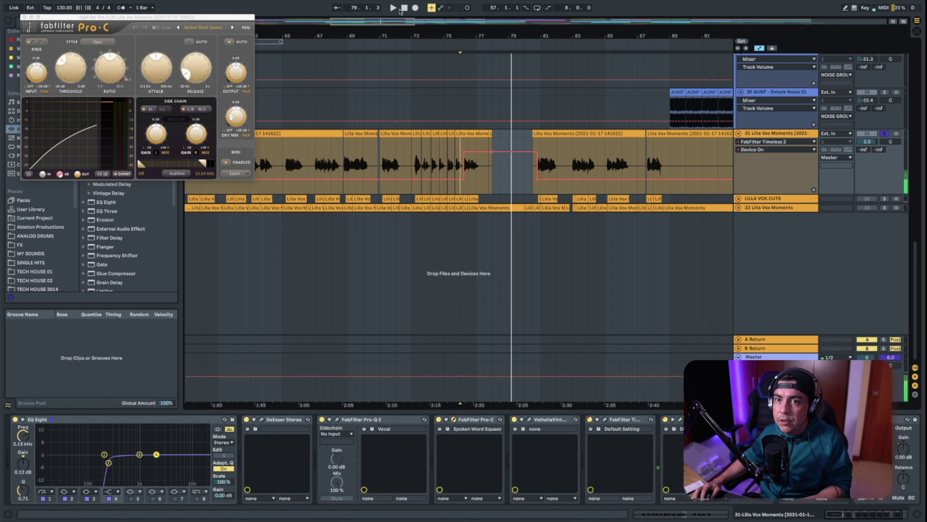
pyautogui.click(403, 8)
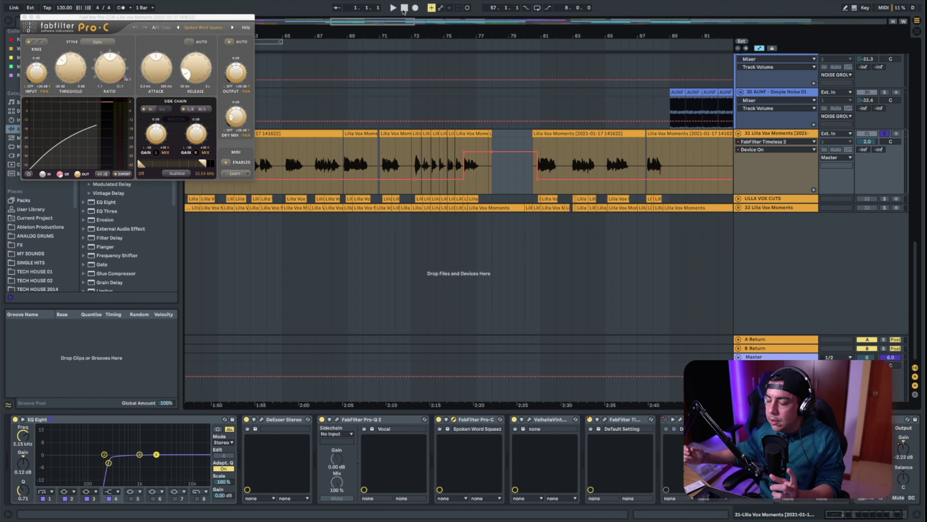
# Display the Device On automation of the third FabFilter Timeless 2 on track 31 and play the soloed vocal from bar 135.
pyautogui.hscroll(15, 565, 161)
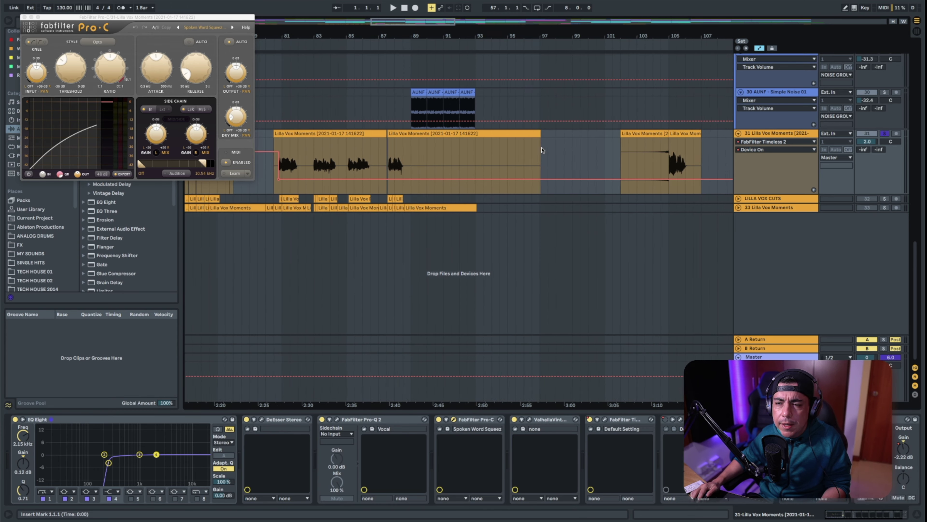
pyautogui.hscroll(8, 540, 151)
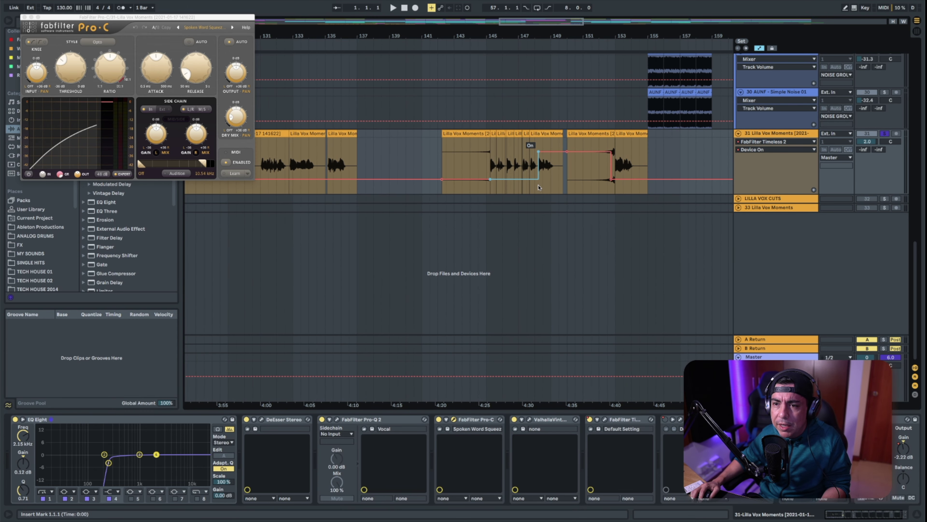
pyautogui.hscroll(-20, 539, 186)
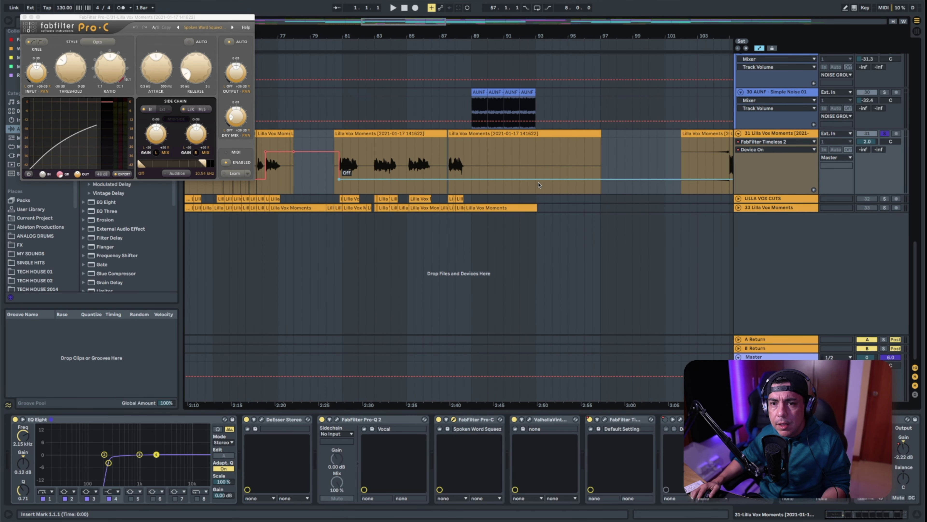
pyautogui.hscroll(-3, 539, 184)
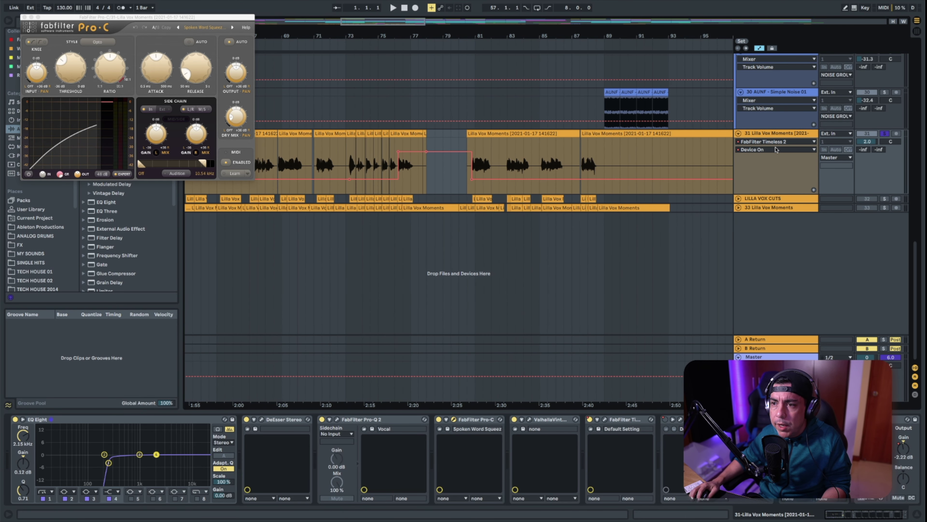
pyautogui.click(776, 149)
pyautogui.click(776, 205)
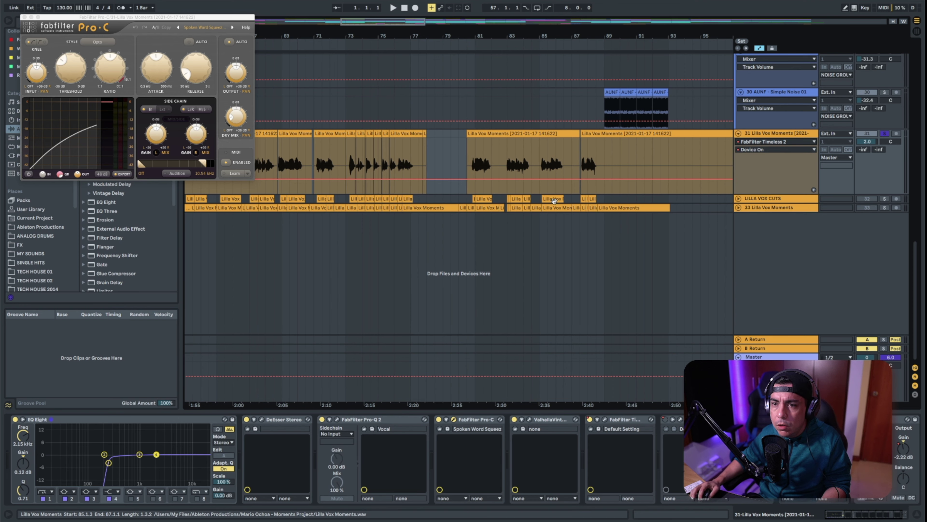
pyautogui.hscroll(16, 555, 208)
pyautogui.hscroll(7, 500, 170)
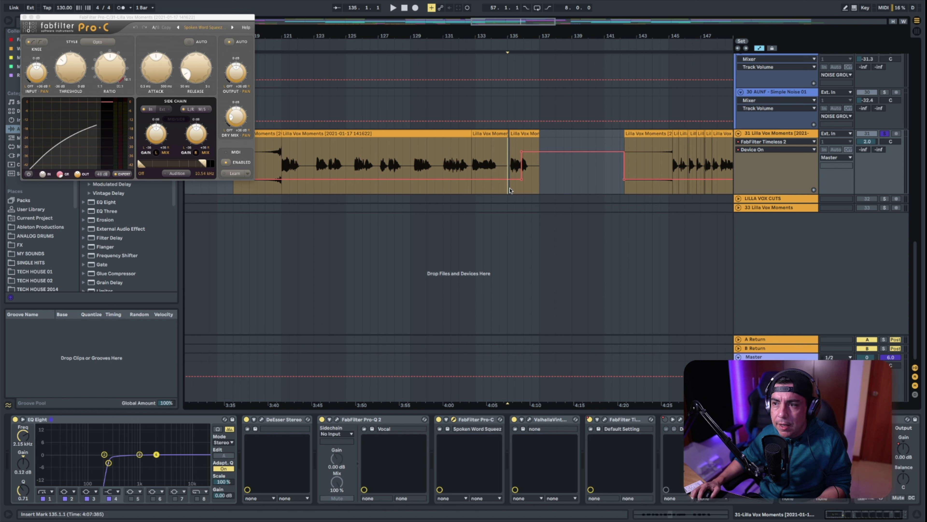
pyautogui.click(510, 190)
pyautogui.press('space')
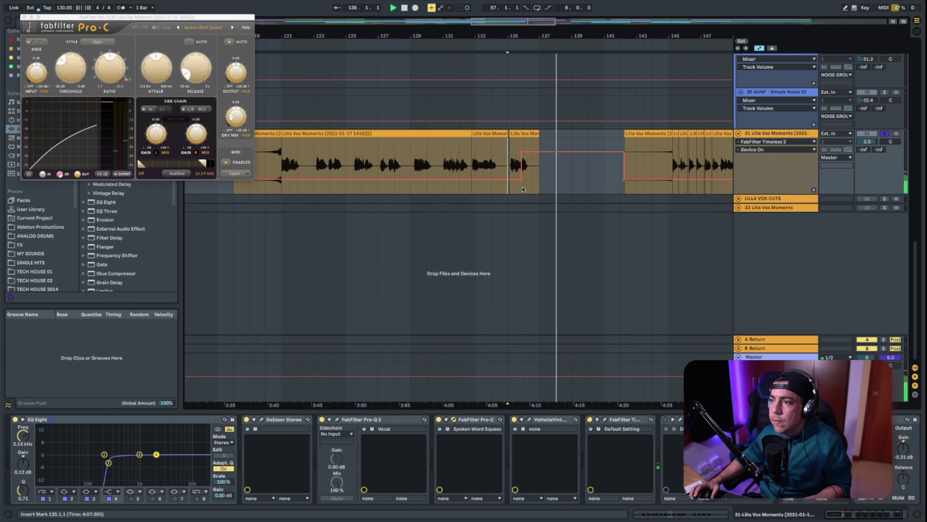
pyautogui.click(404, 8)
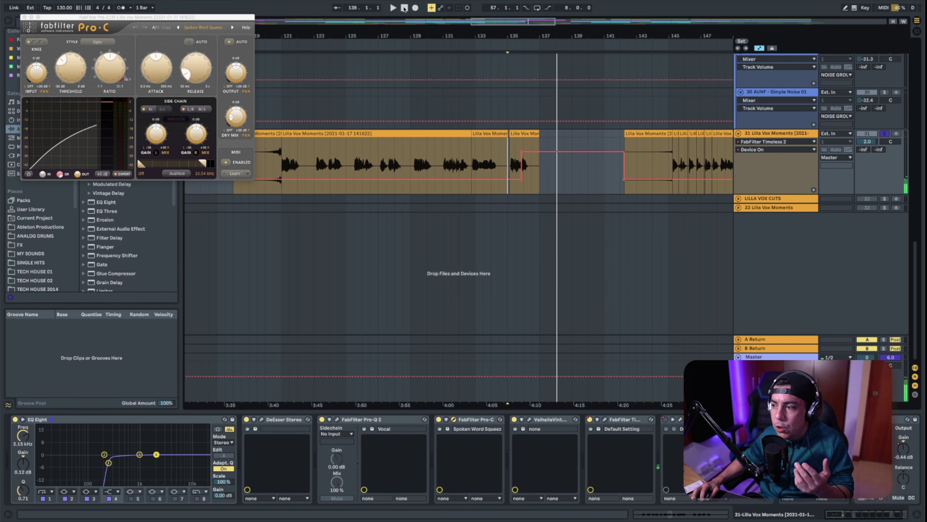
pyautogui.click(404, 7)
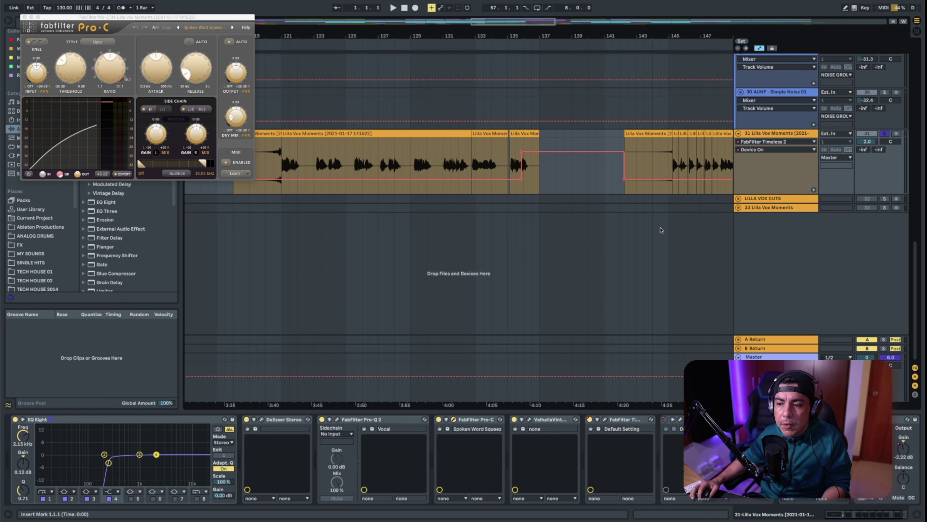
# Unsolo track 31 and play the full mix from the vocal clip starting at bar 132.4.1.
pyautogui.hscroll(2, 438, 460)
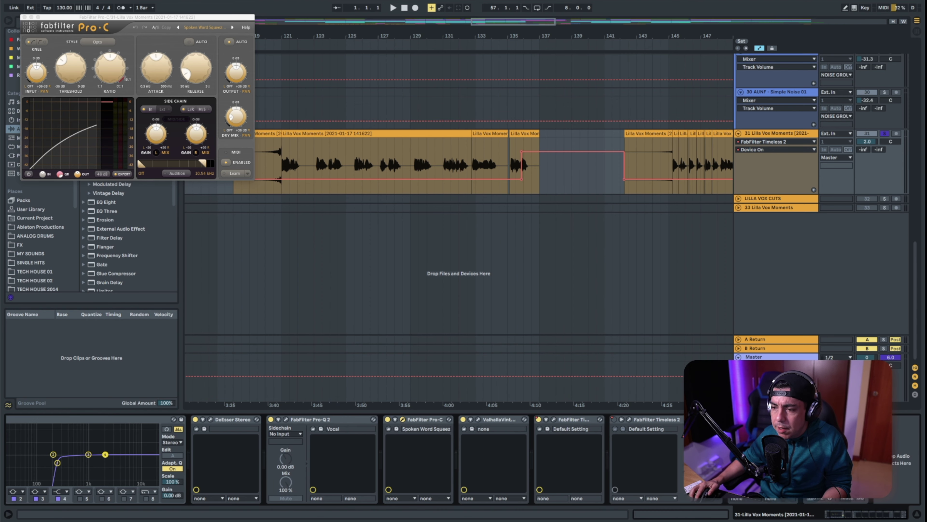
pyautogui.hscroll(-2, 365, 460)
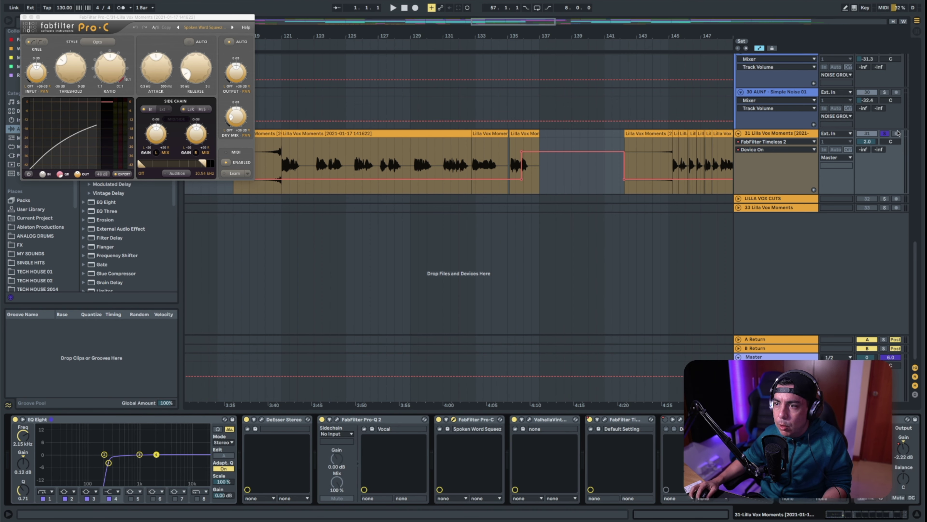
pyautogui.click(884, 133)
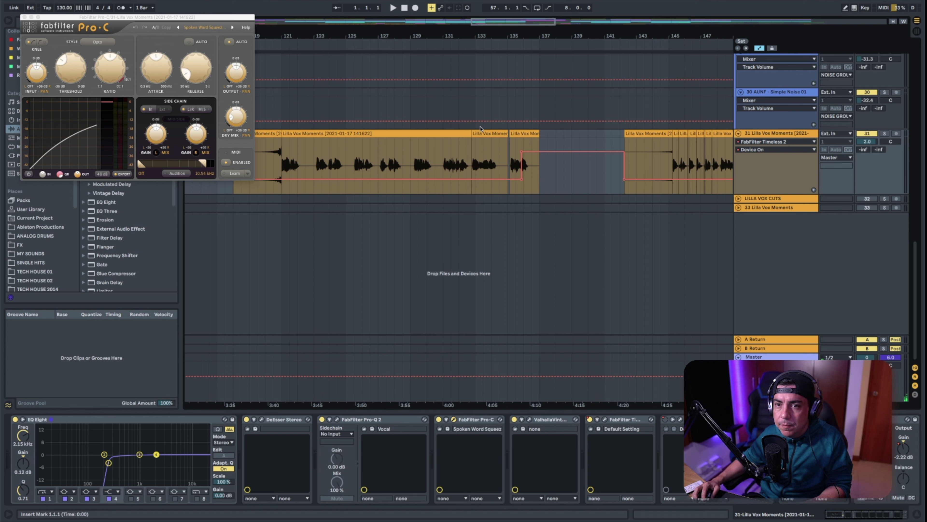
pyautogui.click(481, 133)
pyautogui.press('space')
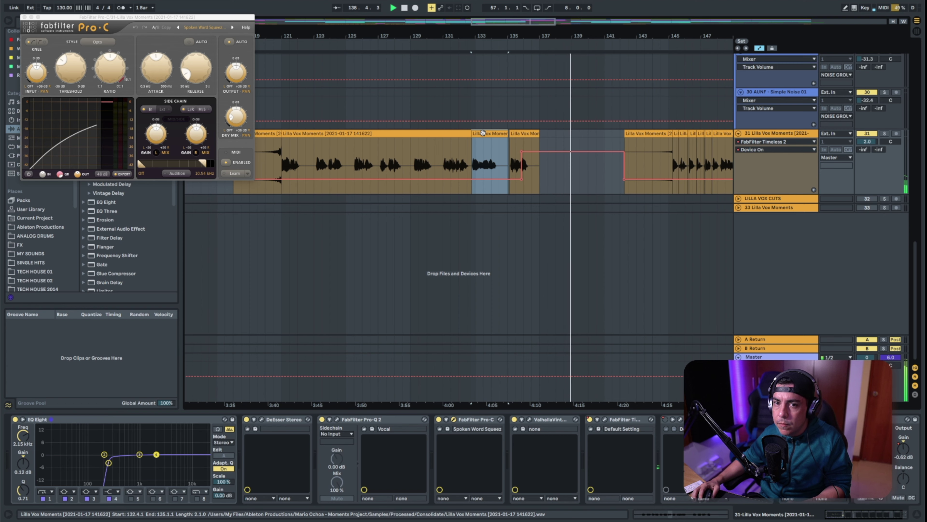
pyautogui.press('space')
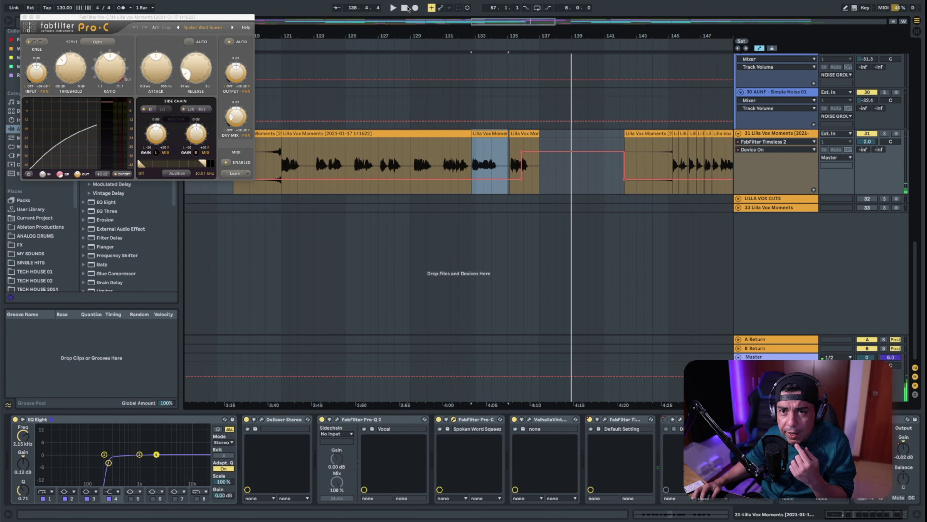
pyautogui.click(405, 7)
# Solo track 31 again and play the reversed vocal clip before bar 121 from bar 120.
pyautogui.hscroll(-5, 301, 135)
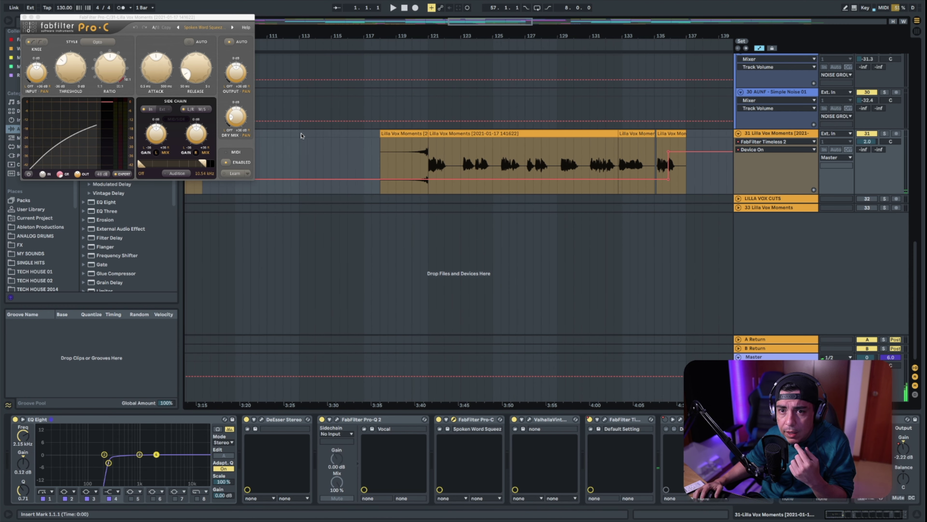
pyautogui.click(405, 133)
pyautogui.click(885, 134)
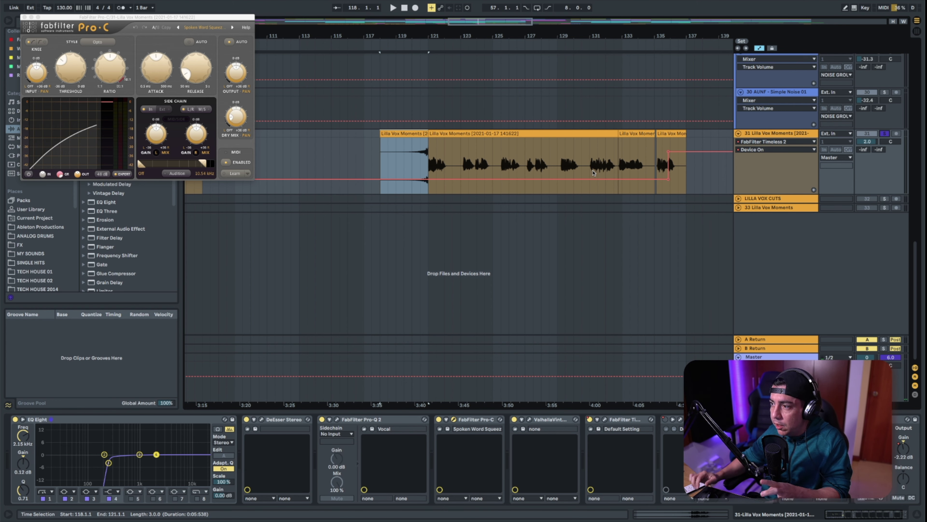
pyautogui.click(412, 162)
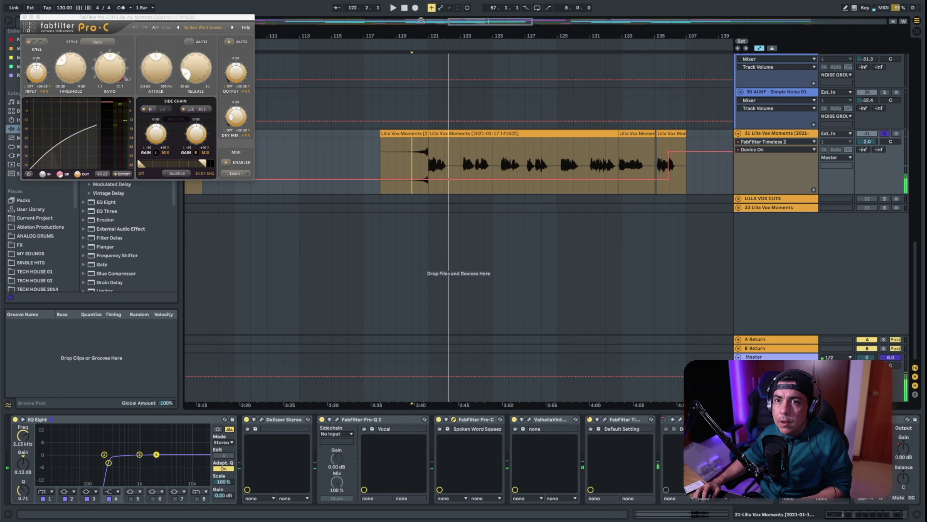
pyautogui.doubleClick(406, 9)
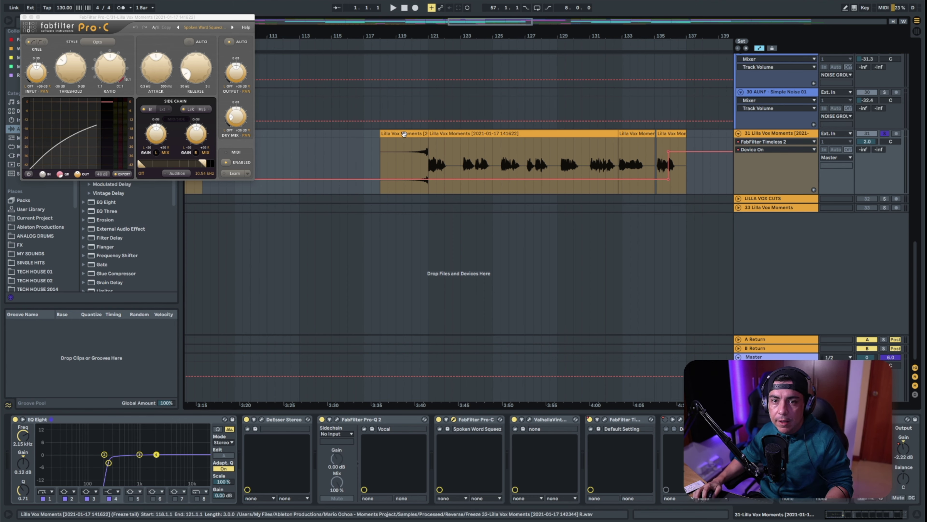
# Select the reversed vocal clip starting at bar 118 and replay the transition into the vocal from bar 120.
pyautogui.click(403, 134)
pyautogui.press('r')
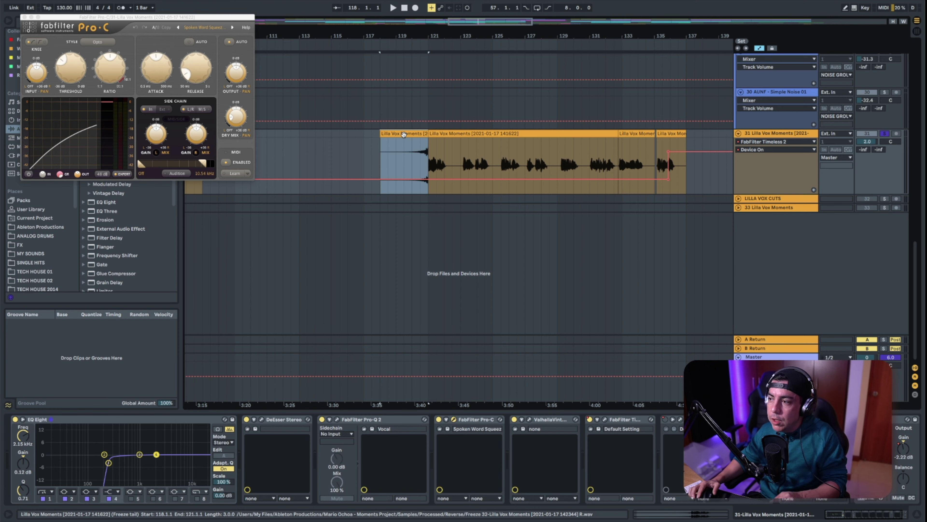
pyautogui.click(410, 163)
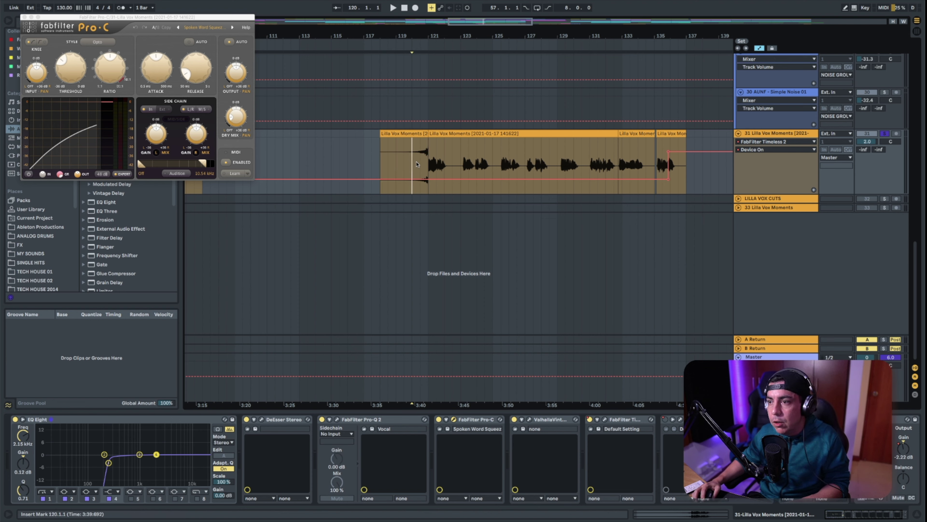
pyautogui.press('space')
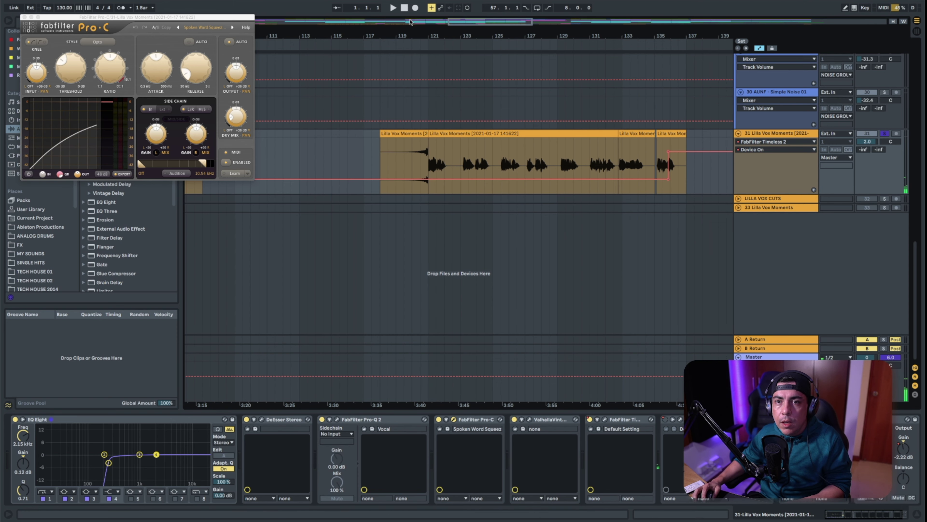
pyautogui.doubleClick(405, 7)
# Check the device chains of the Master, B Return and A Return tracks, and switch to the Session view.
pyautogui.press('-')
pyautogui.press('-')
pyautogui.press('-')
pyautogui.press('-')
pyautogui.press('-')
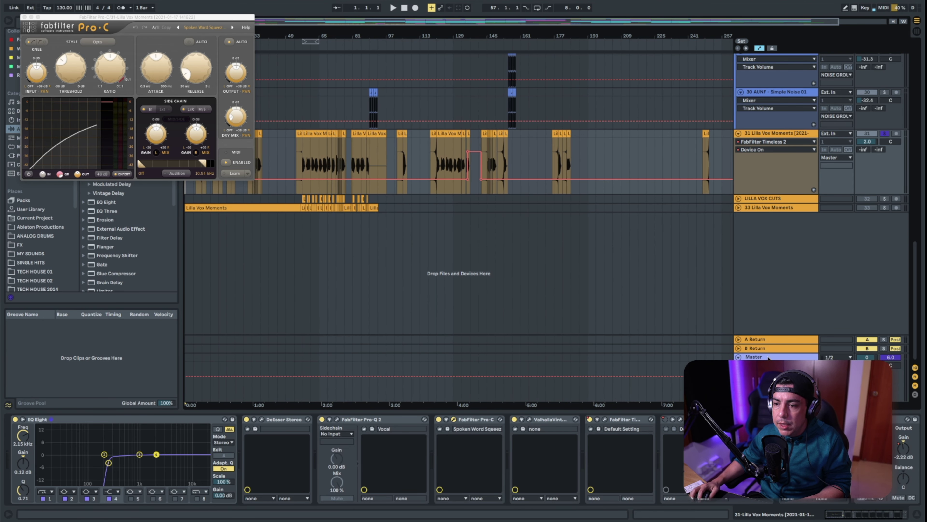
pyautogui.click(766, 357)
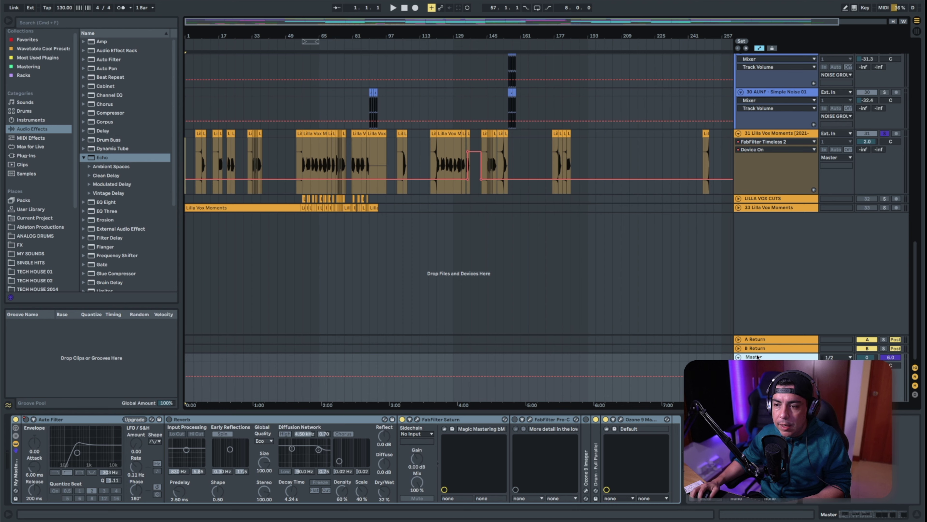
pyautogui.click(763, 349)
pyautogui.click(764, 340)
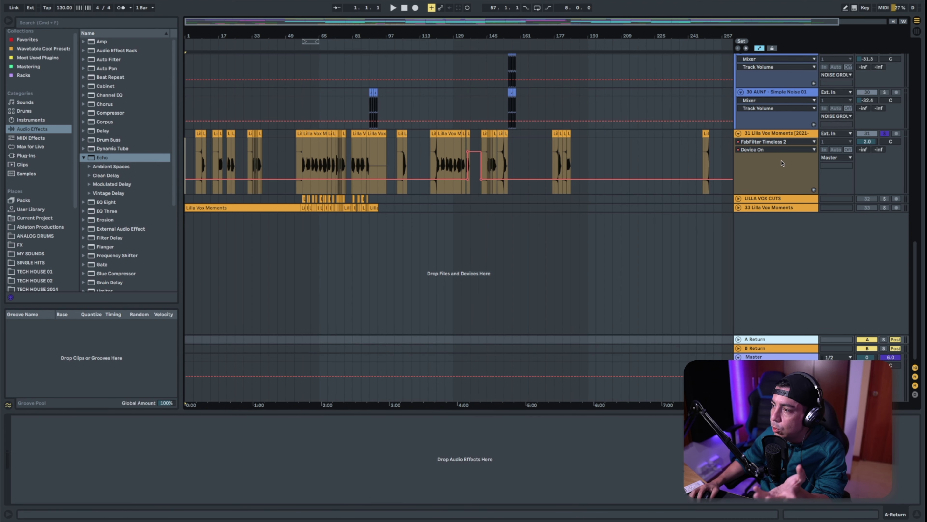
pyautogui.press('Tab')
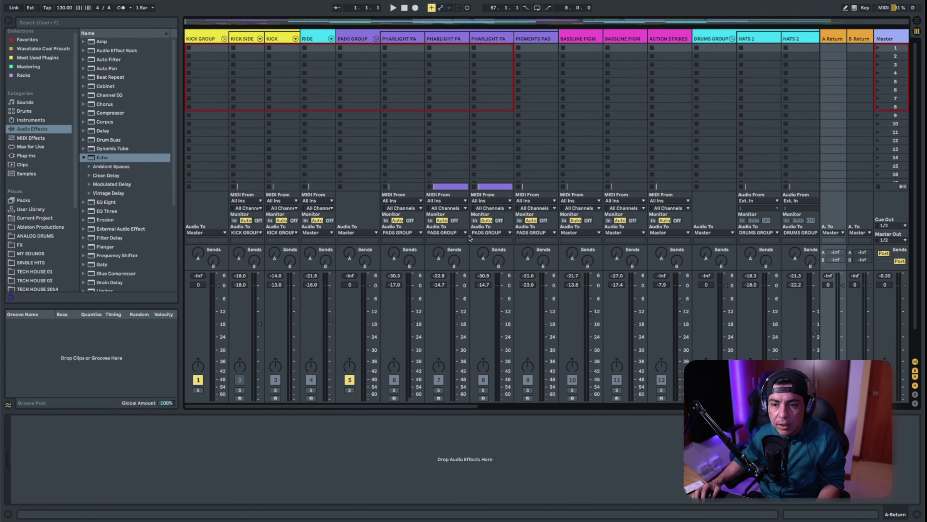
# Look over the channel levels across the whole Session view mixer, and return to the Arrangement view.
pyautogui.hscroll(10, 704, 291)
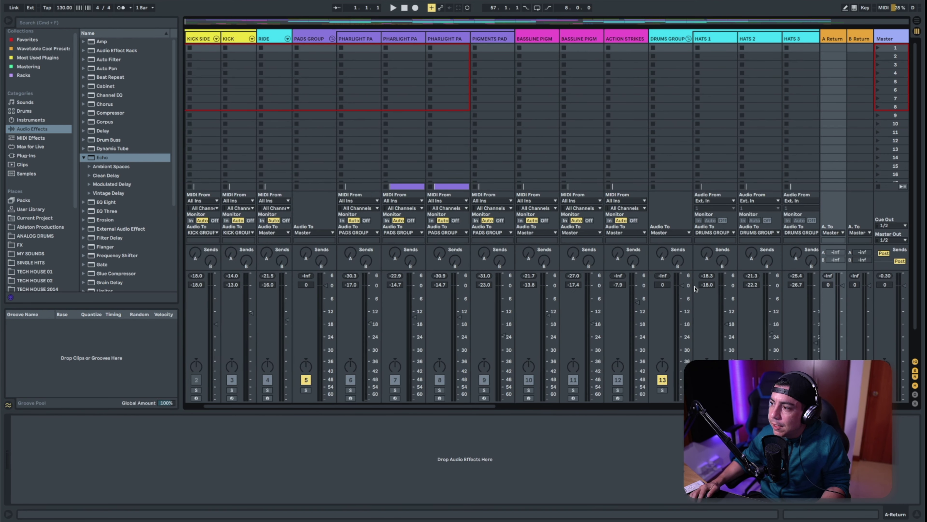
pyautogui.hscroll(5, 692, 290)
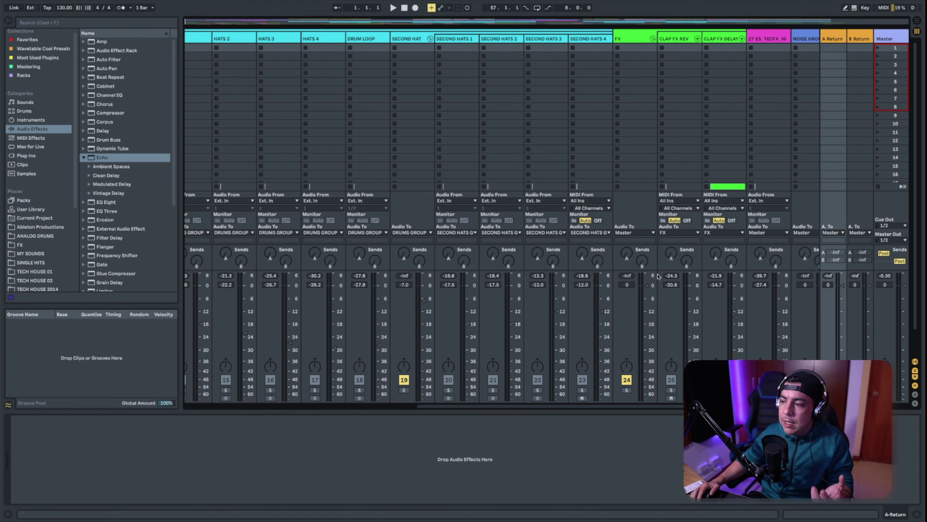
pyautogui.hscroll(-10, 657, 276)
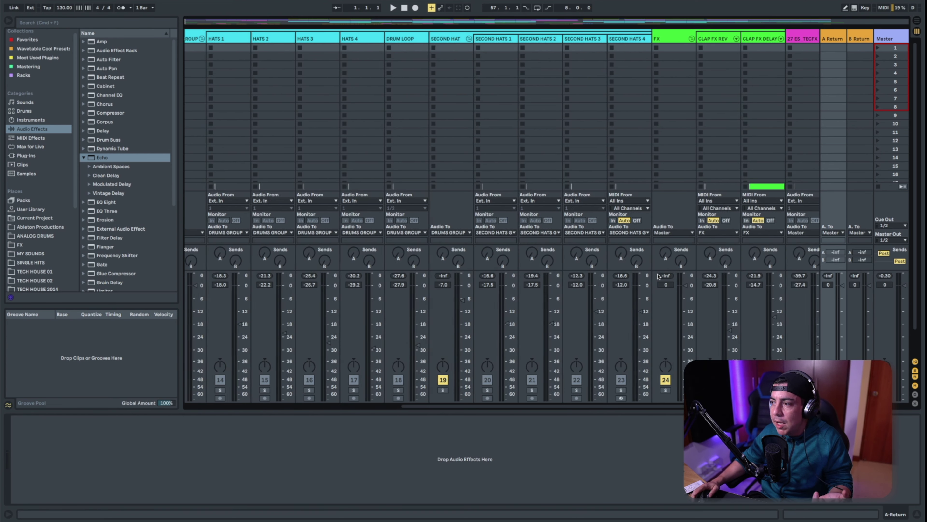
pyautogui.hscroll(-2, 658, 277)
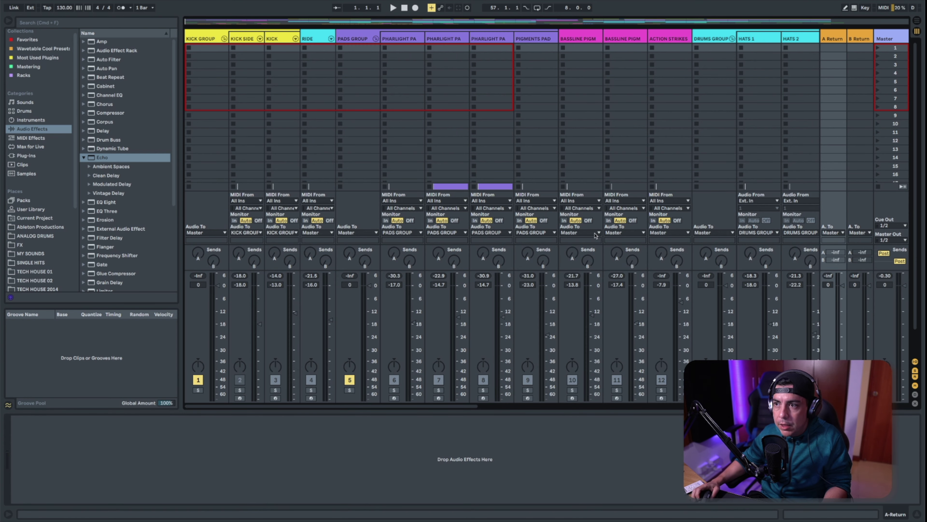
pyautogui.click(916, 22)
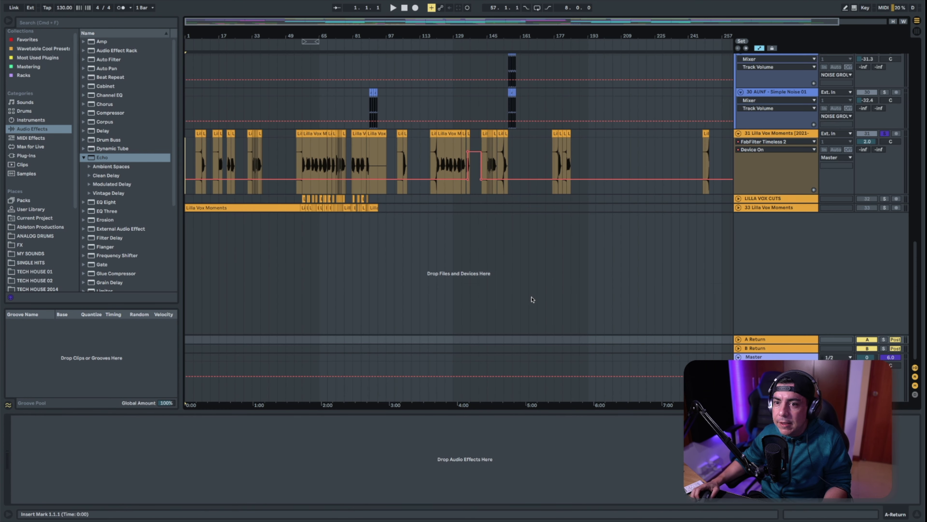
# Fold the CLAP FX REVERB, CLAP FX DELAY, ES_TECFX hits, Phasing Noise, Simple Noise and Lilla Vox Moments track 31.
pyautogui.scroll(10, 530, 296)
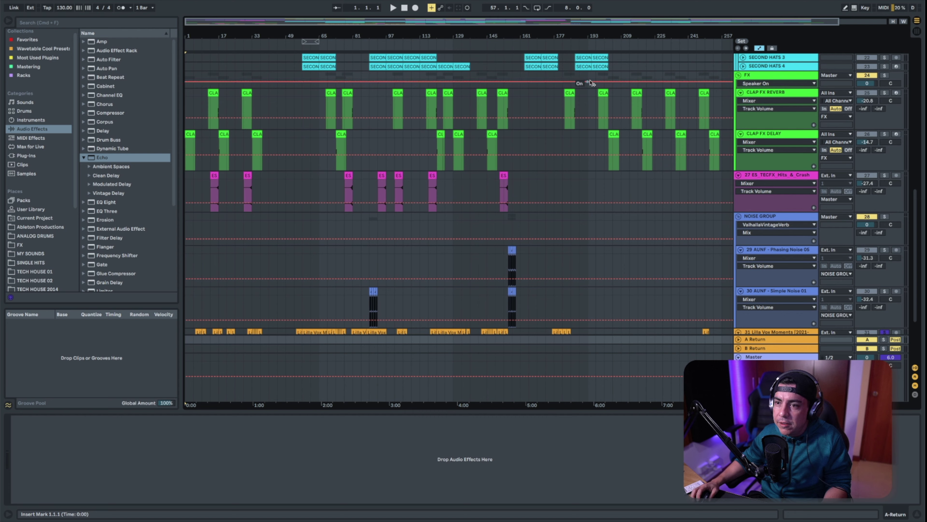
pyautogui.click(741, 93)
pyautogui.click(740, 102)
pyautogui.click(739, 110)
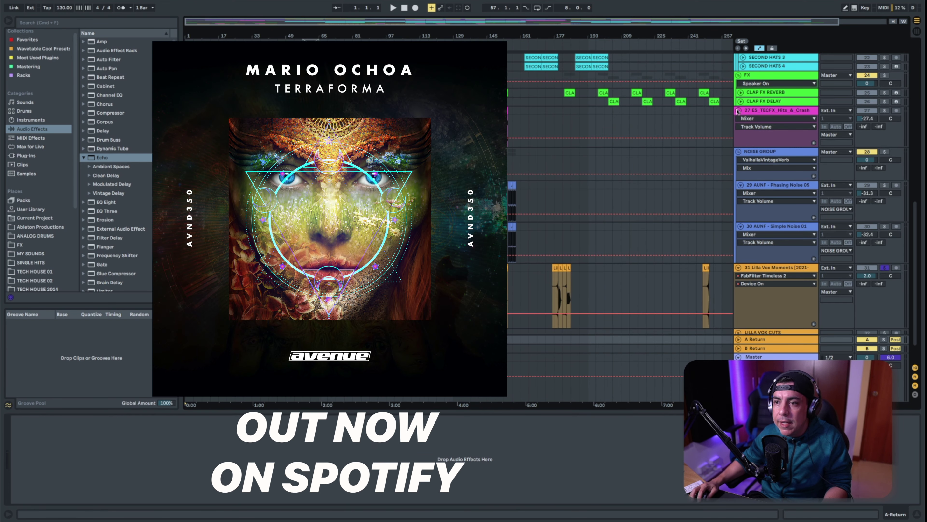
pyautogui.click(740, 152)
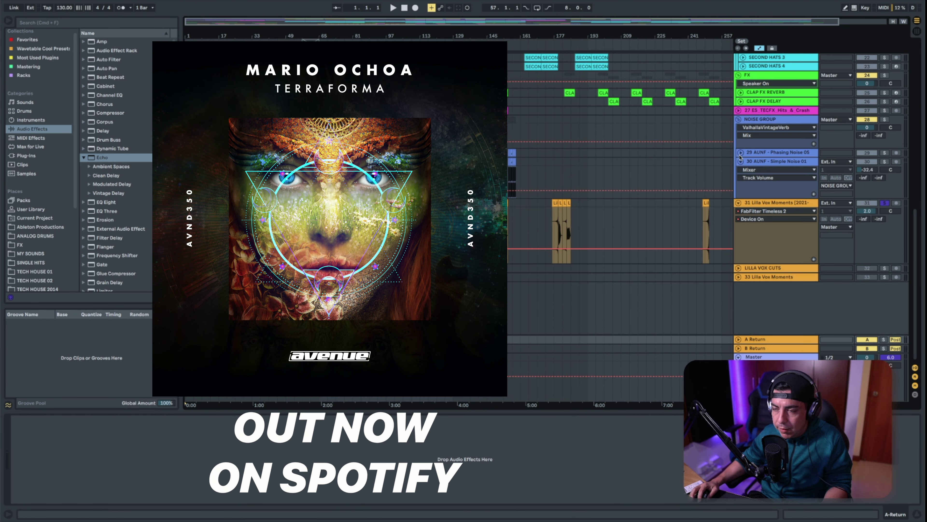
pyautogui.click(740, 162)
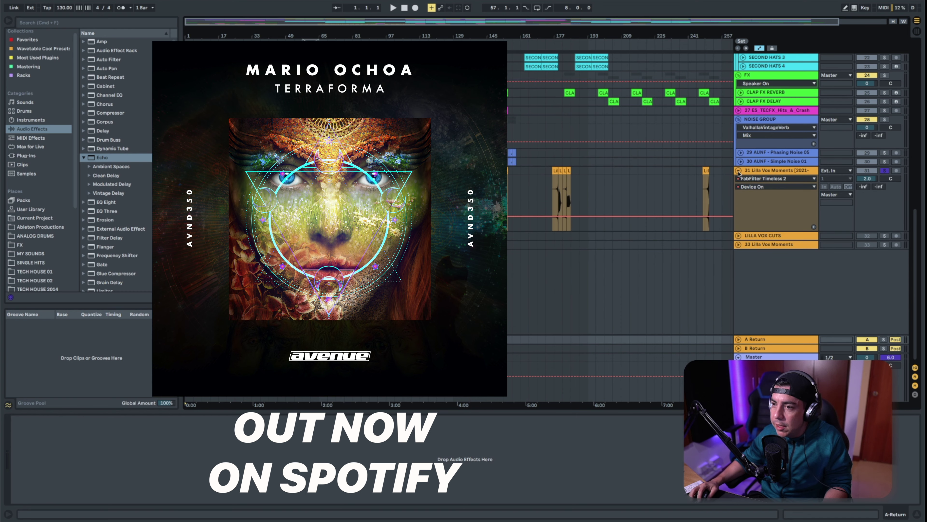
pyautogui.click(738, 171)
# Fold the ACTION STRIKES, PIGMENTS PAD, KICK, KICK SIDECHAIN and RIDE tracks.
pyautogui.scroll(5, 732, 178)
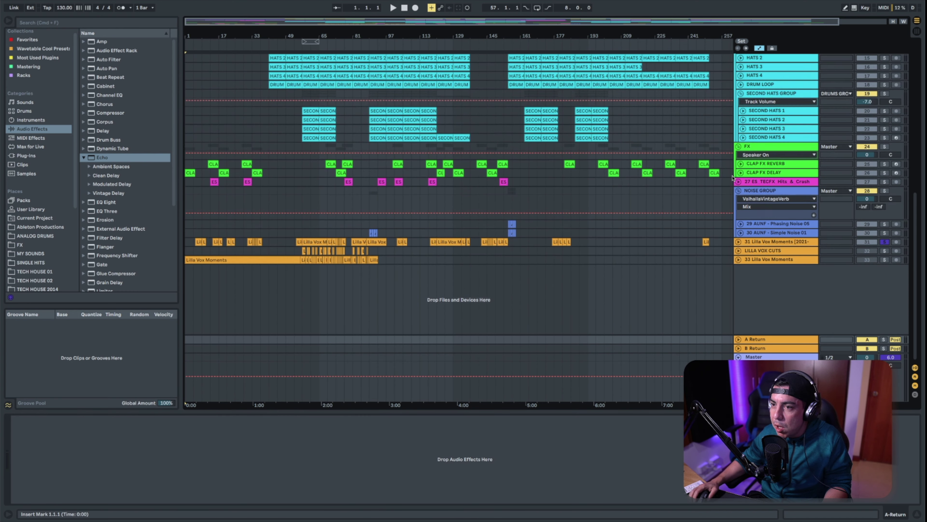
pyautogui.scroll(3, 732, 178)
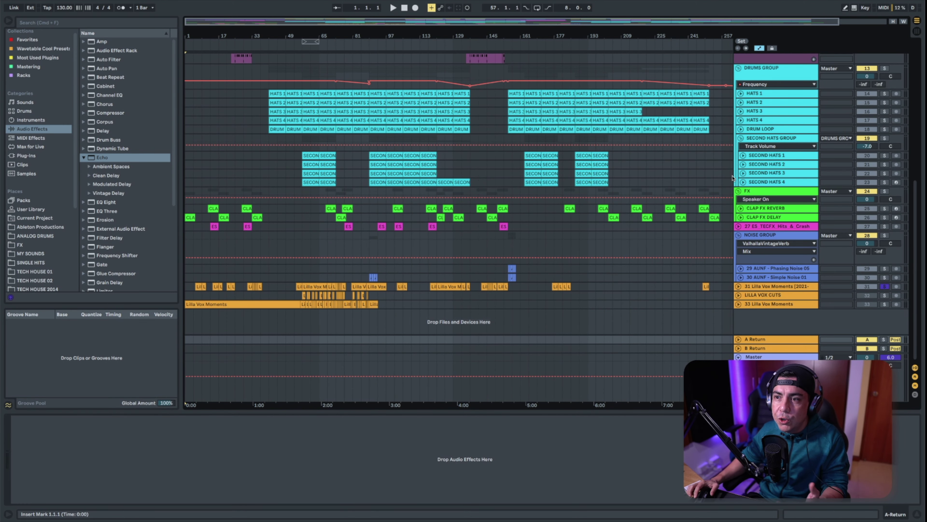
pyautogui.scroll(10, 767, 128)
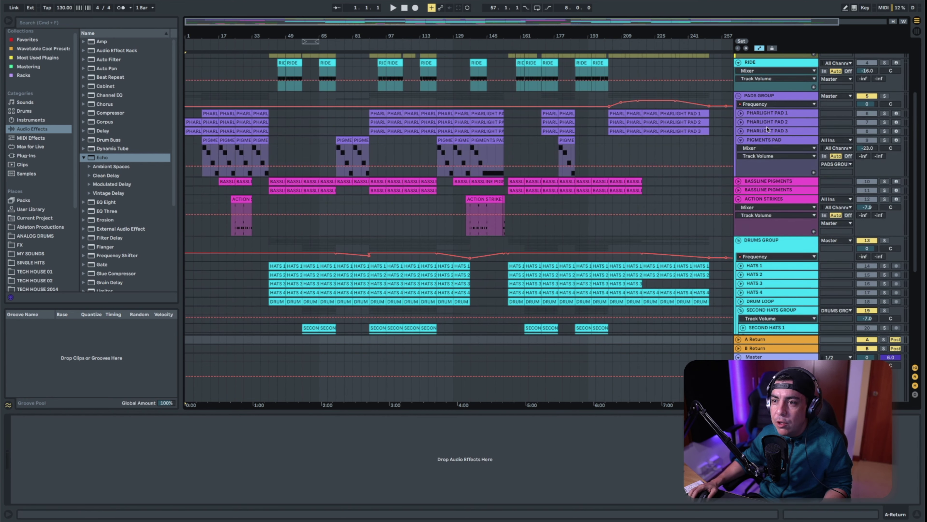
pyautogui.click(738, 200)
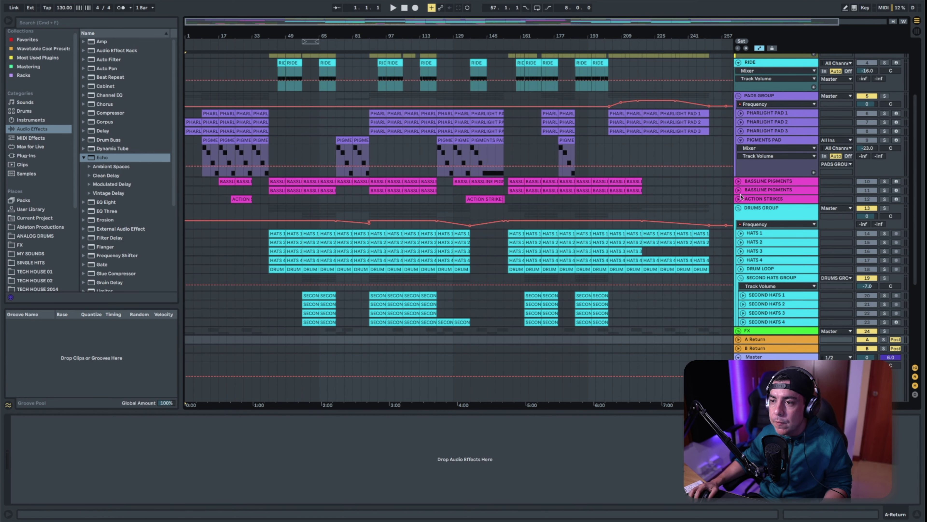
pyautogui.scroll(5, 740, 199)
pyautogui.click(742, 235)
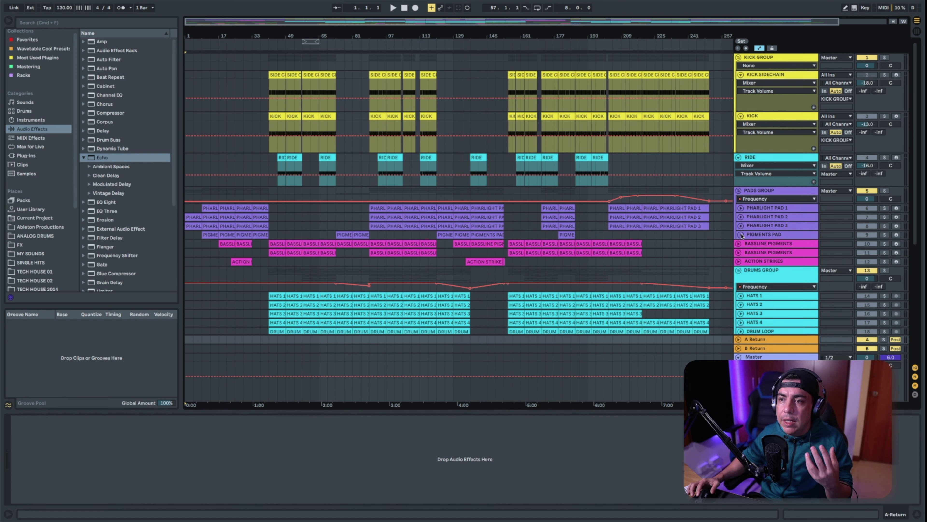
pyautogui.click(741, 117)
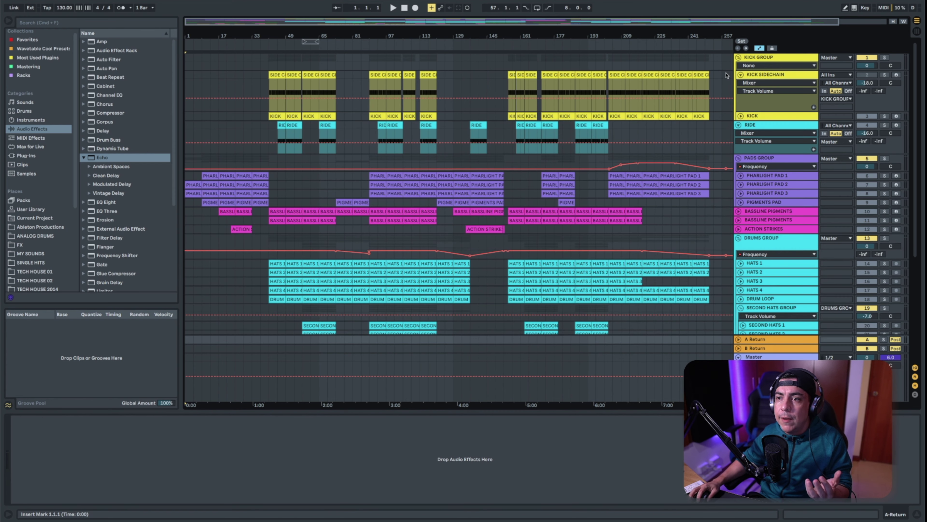
pyautogui.click(740, 75)
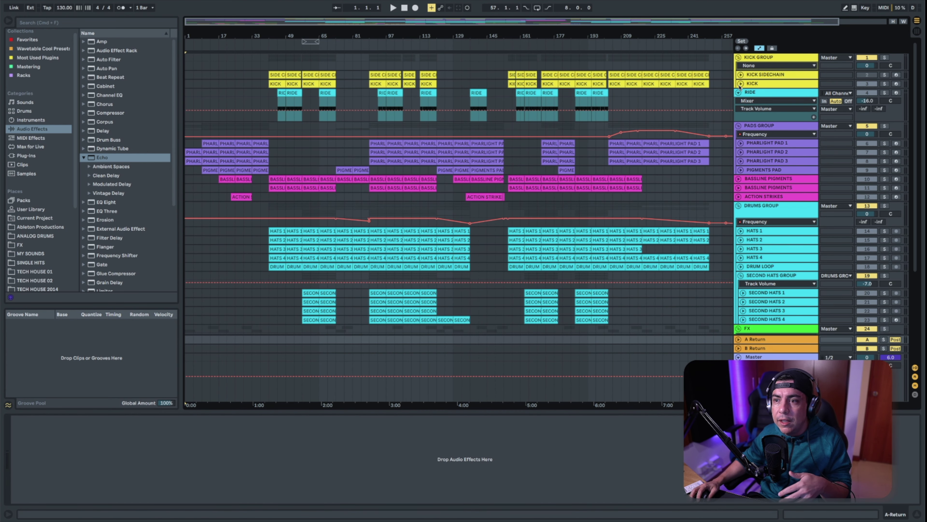
pyautogui.click(738, 93)
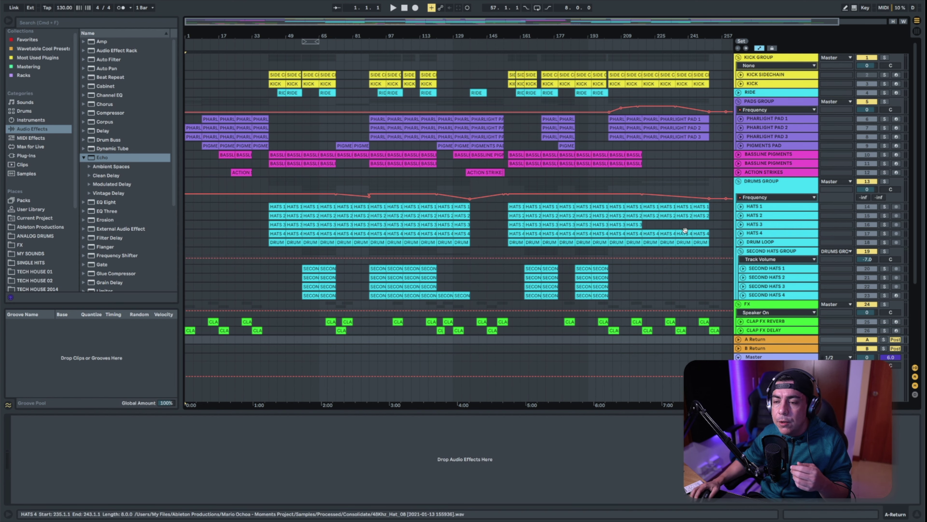
# Unsolo vocal track 31 and play the full mix from bar 137, where the hats stop.
pyautogui.scroll(-5, 691, 231)
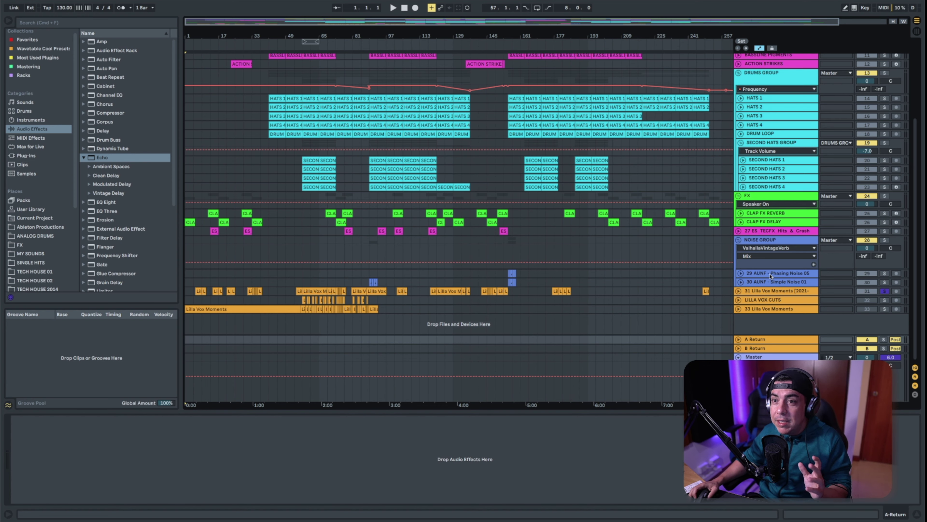
pyautogui.scroll(5, 770, 276)
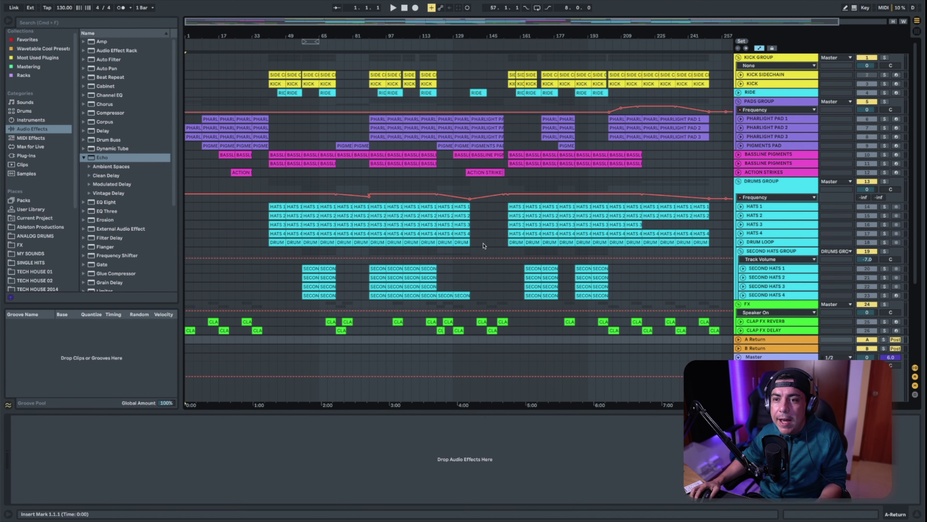
pyautogui.scroll(-3, 531, 264)
pyautogui.scroll(-3, 531, 264)
pyautogui.scroll(5, 531, 263)
pyautogui.scroll(-5, 526, 262)
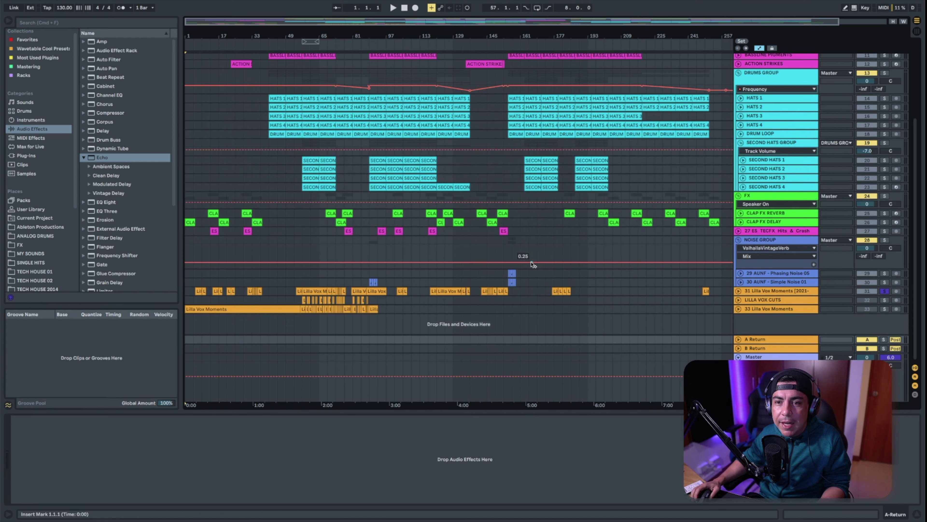
pyautogui.click(471, 180)
pyautogui.press('space')
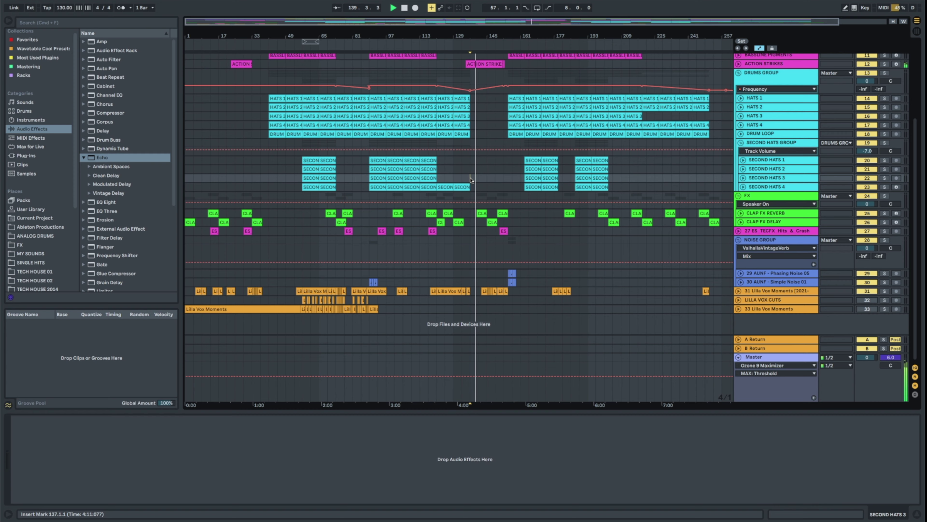
# Check the live channel levels in the Session view mixer during playback, and return to the Arrangement view.
pyautogui.scroll(3, 545, 189)
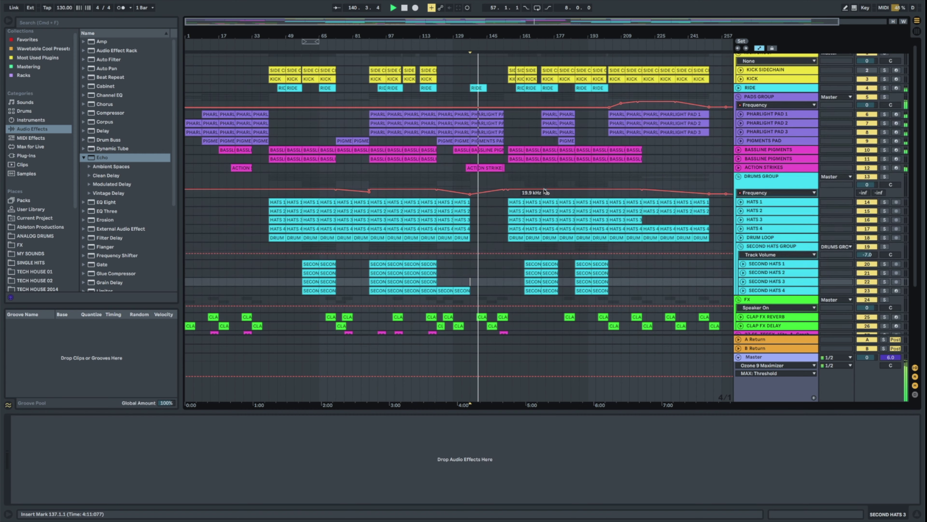
pyautogui.press('Tab')
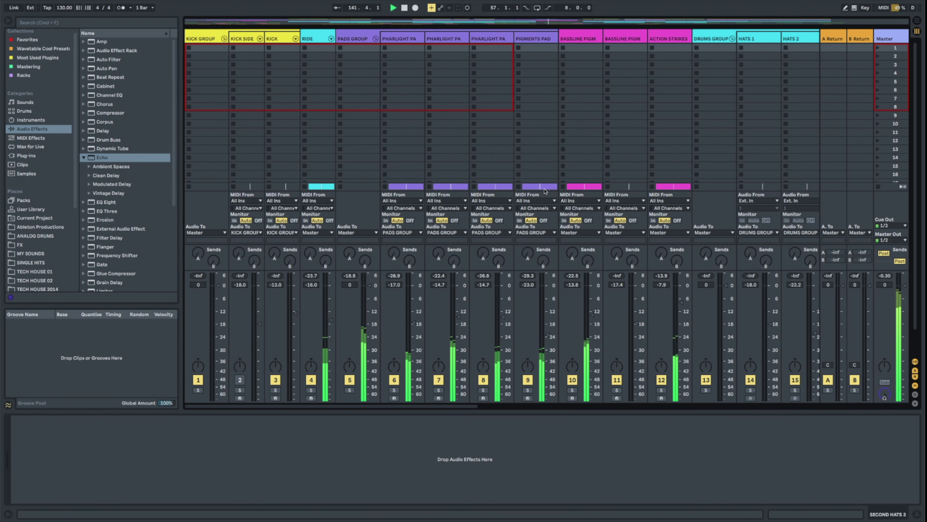
pyautogui.scroll(-4, 545, 190)
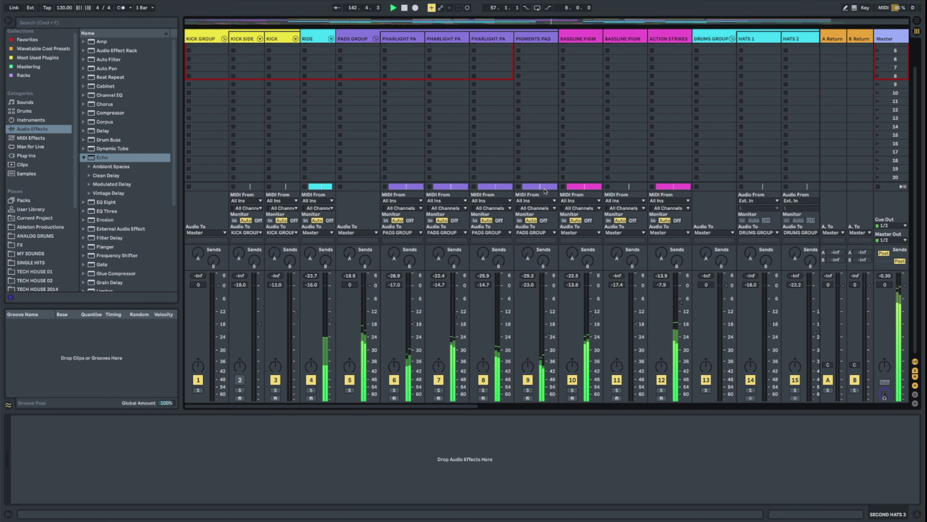
pyautogui.scroll(4, 545, 191)
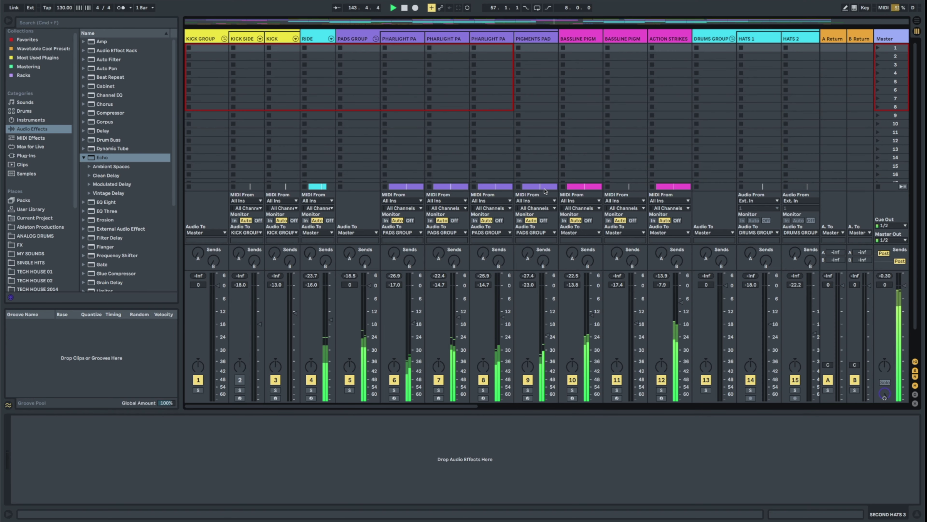
pyautogui.press('Tab')
# Unfold vocal track 31 and follow the playing arrangement closely through the break and the drop at bar 155.
pyautogui.scroll(-5, 545, 190)
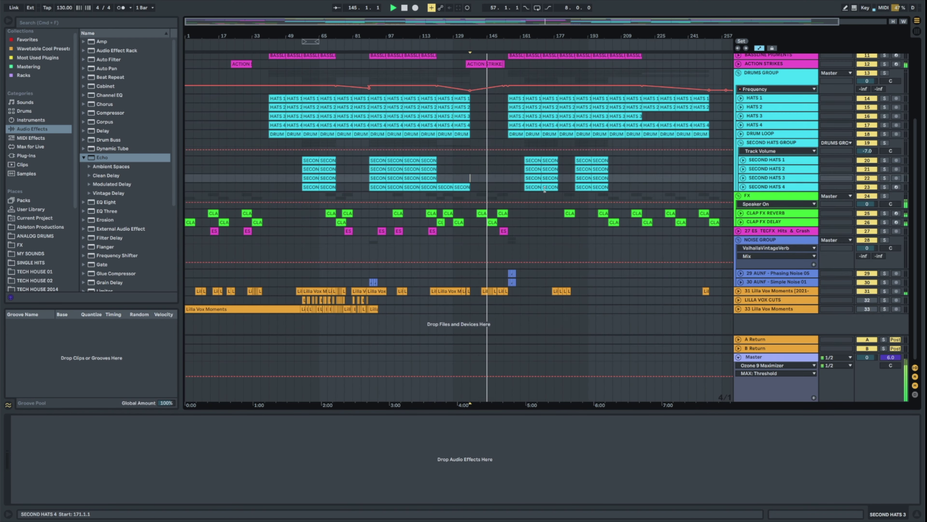
pyautogui.click(739, 290)
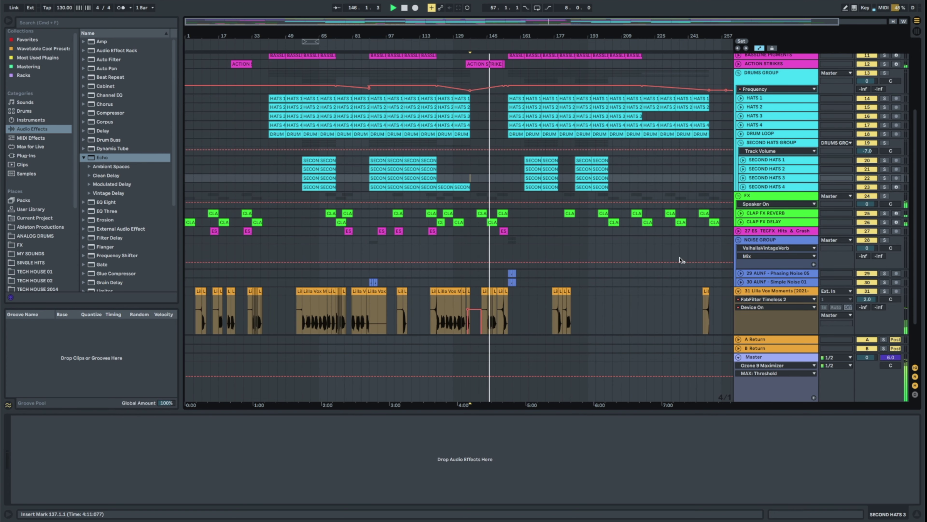
pyautogui.press('z')
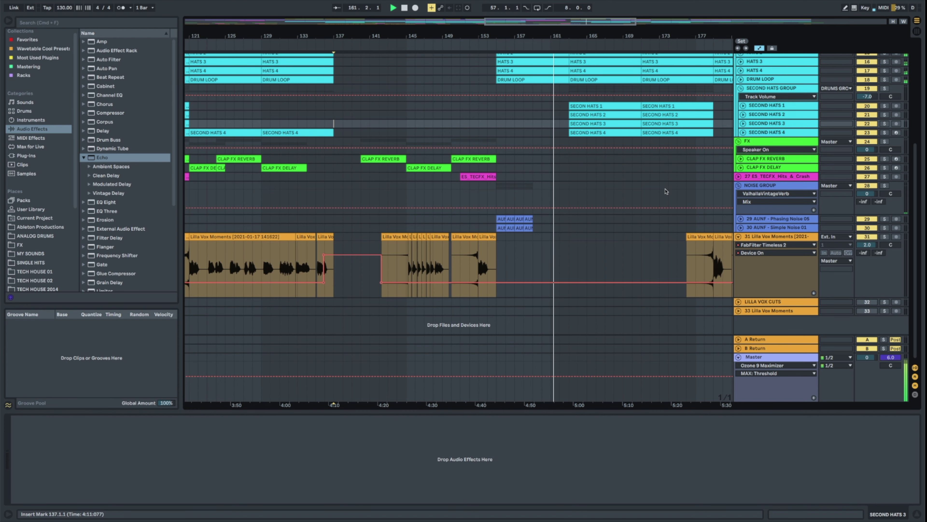
pyautogui.scroll(8, 664, 191)
pyautogui.scroll(1, 664, 191)
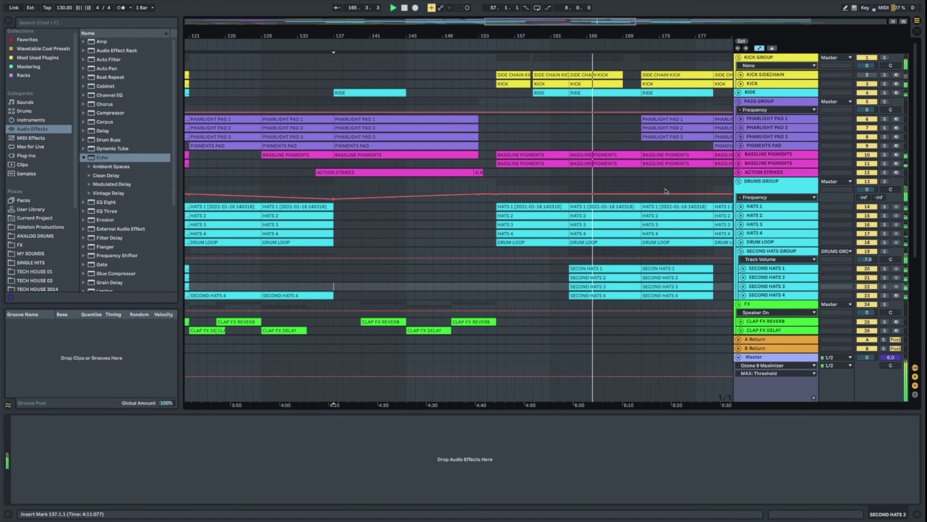
pyautogui.hscroll(10, 665, 190)
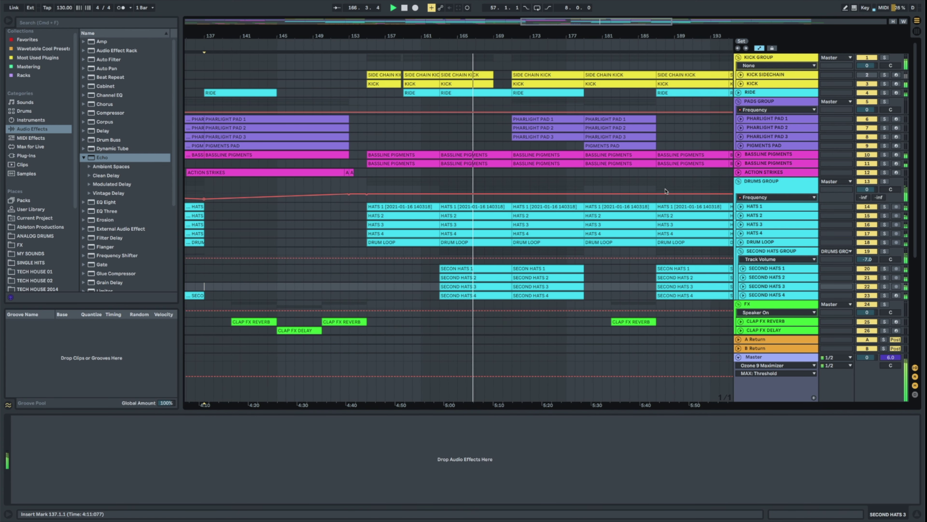